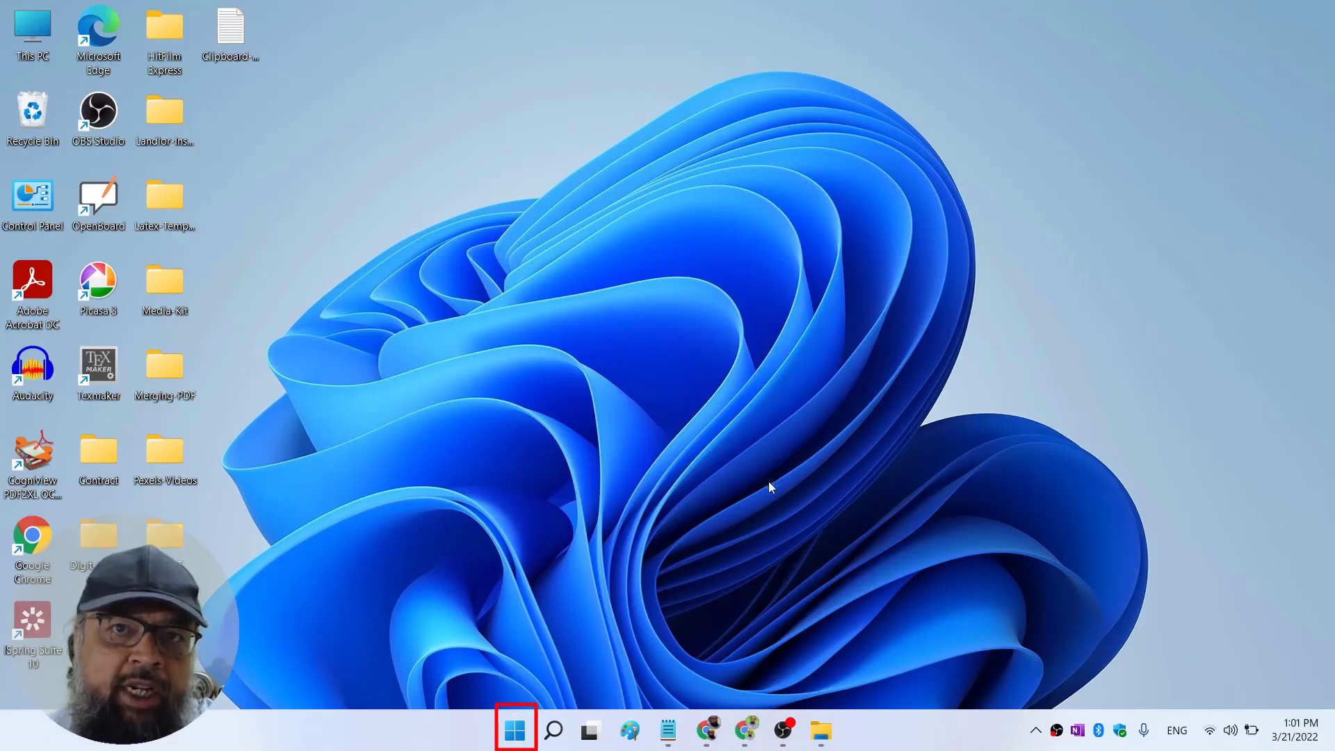
Unpin the Mail tile from the Start menu's Pinned apps
left_click(515, 730)
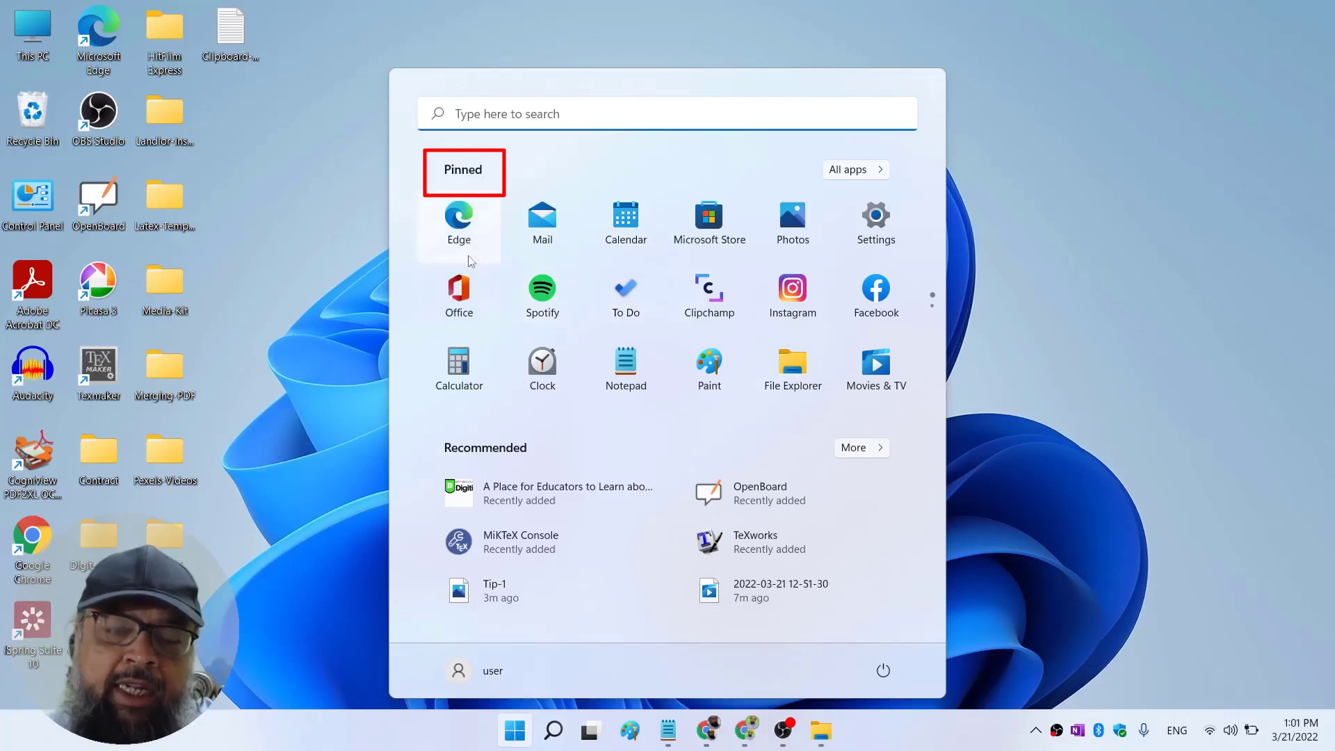
left_click(498, 353)
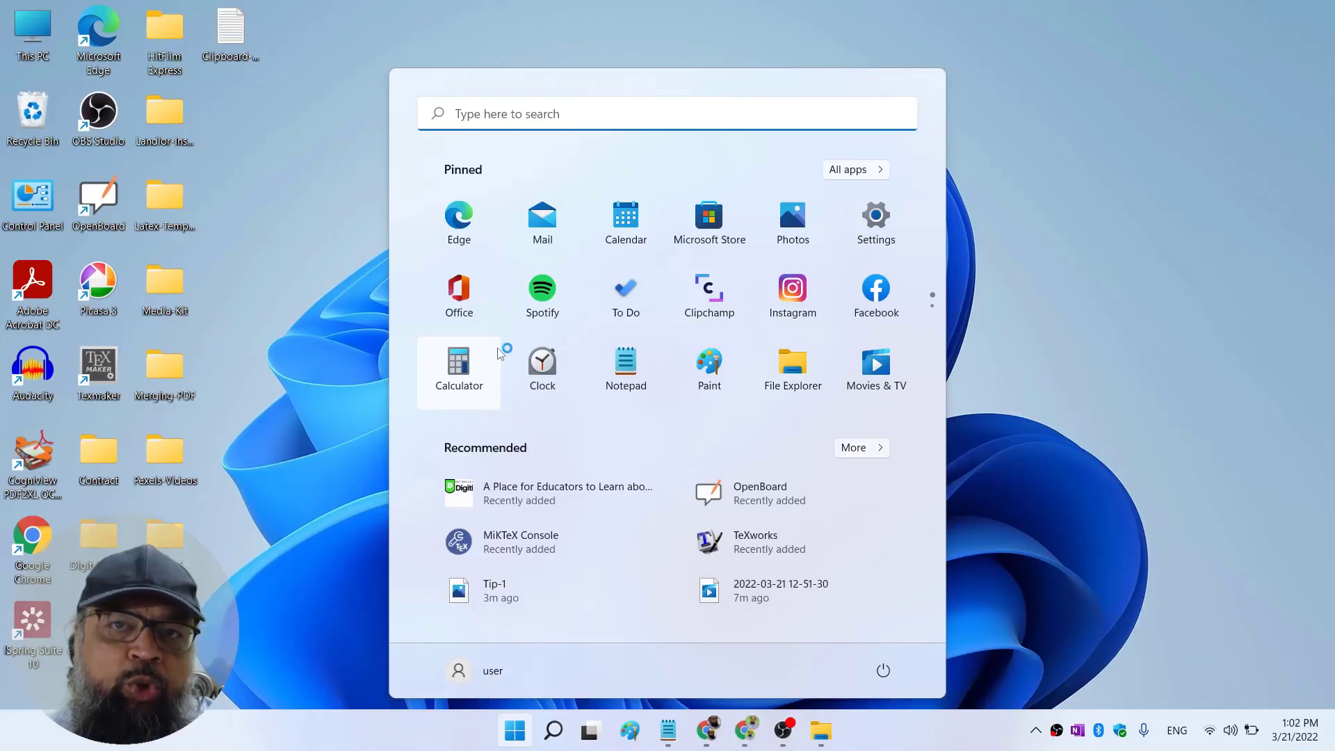
right_click(549, 226)
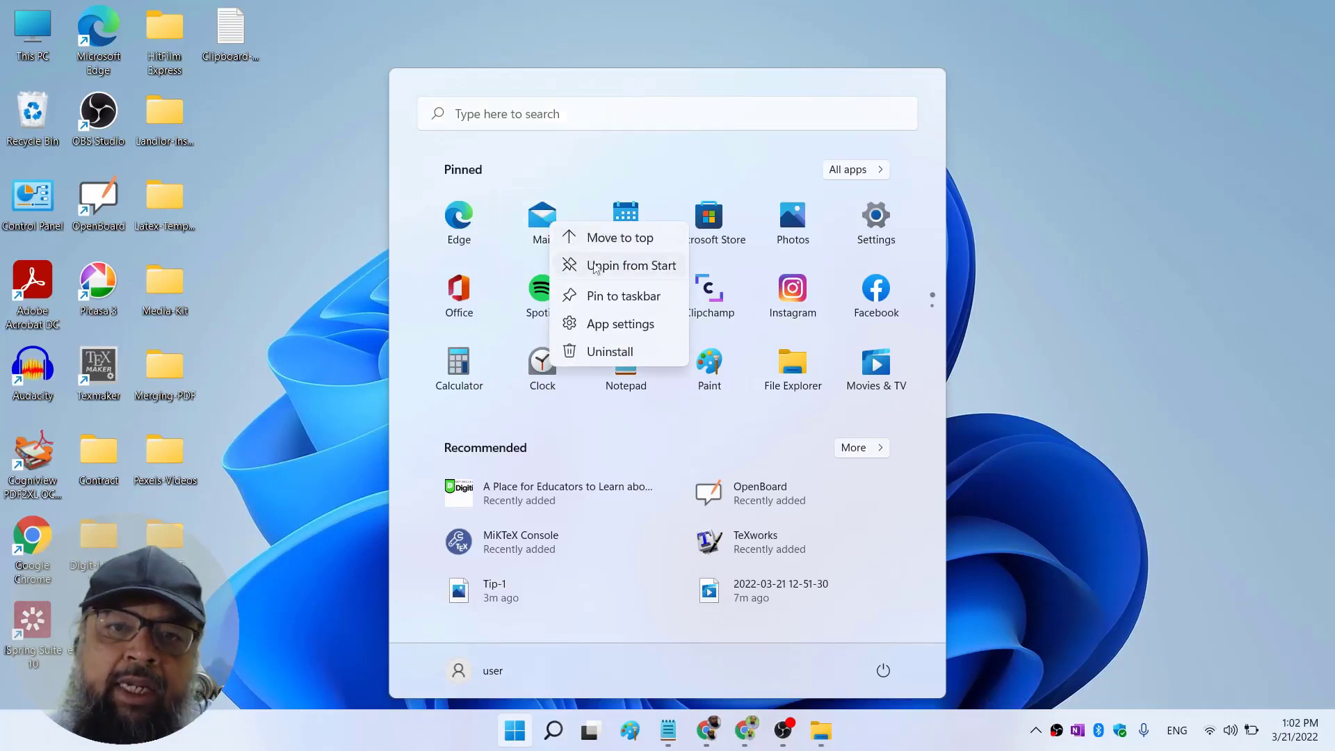
left_click(601, 265)
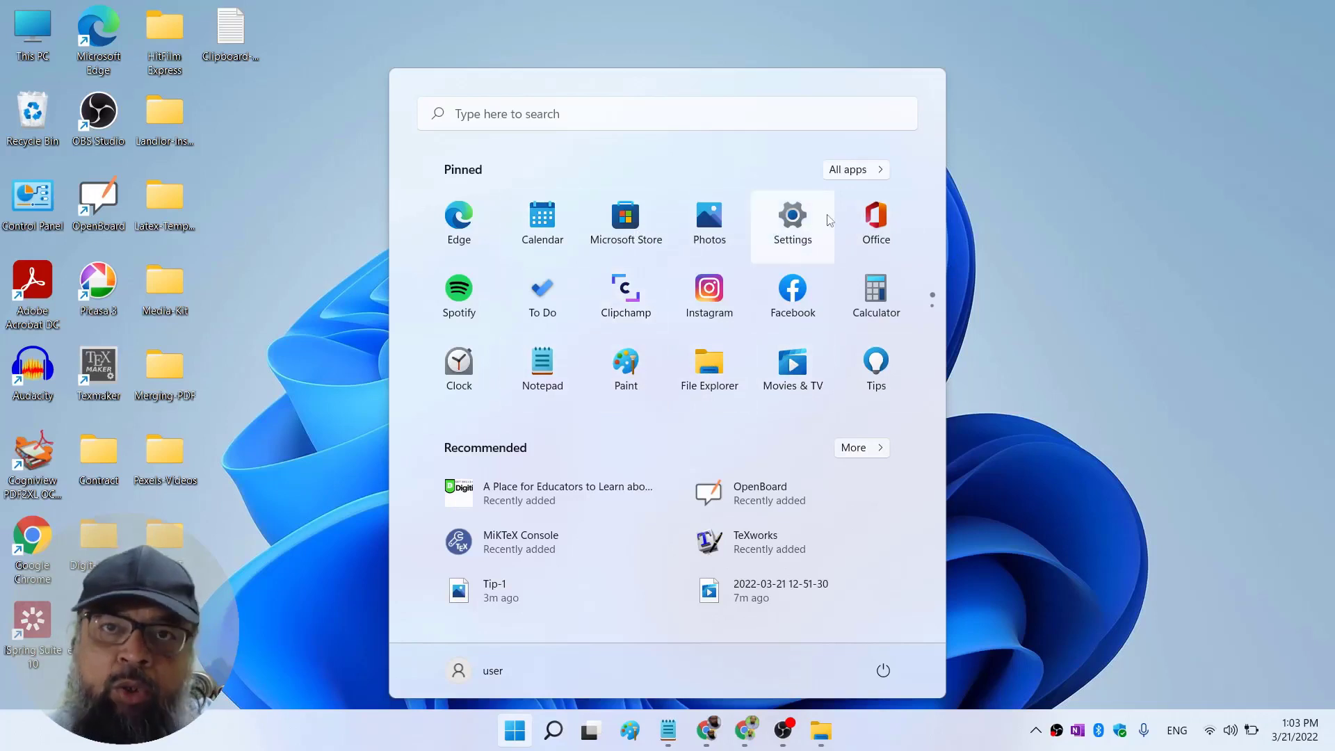
Pin Audacity to Start from the All apps list
left_click(846, 171)
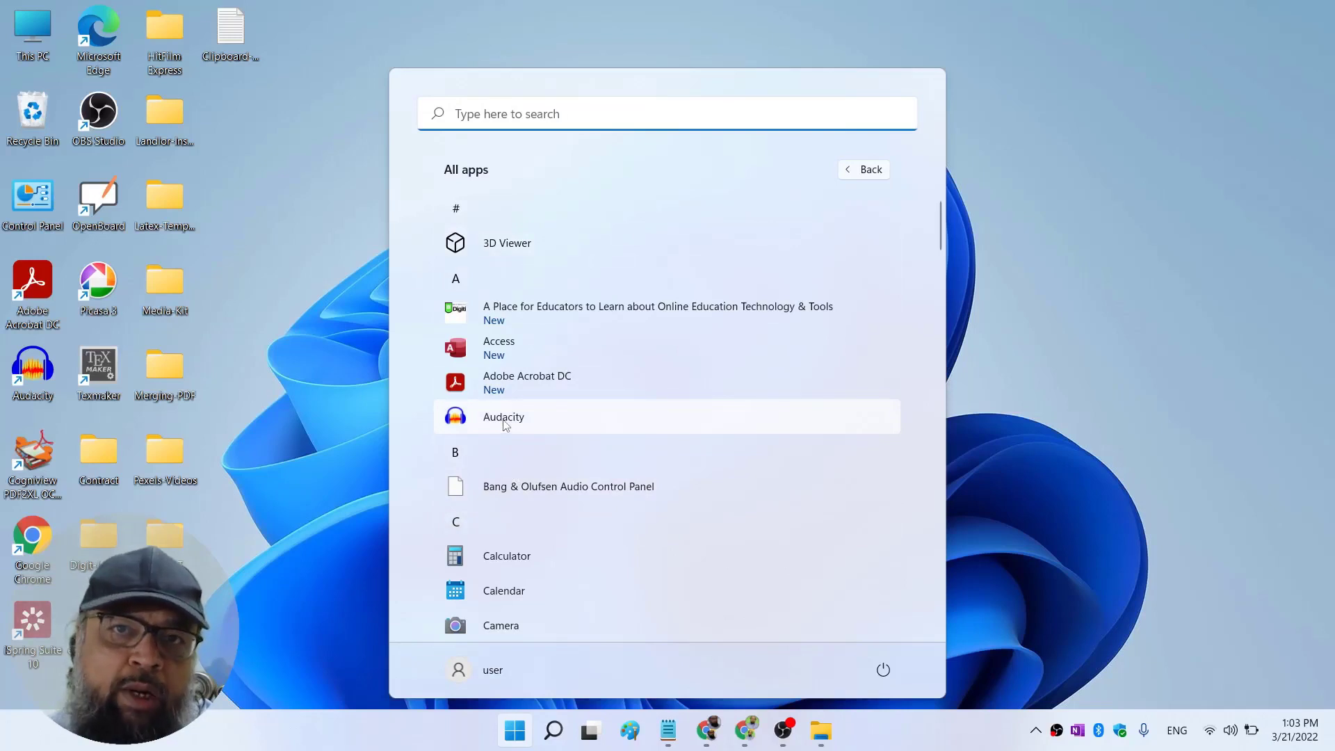
right_click(506, 421)
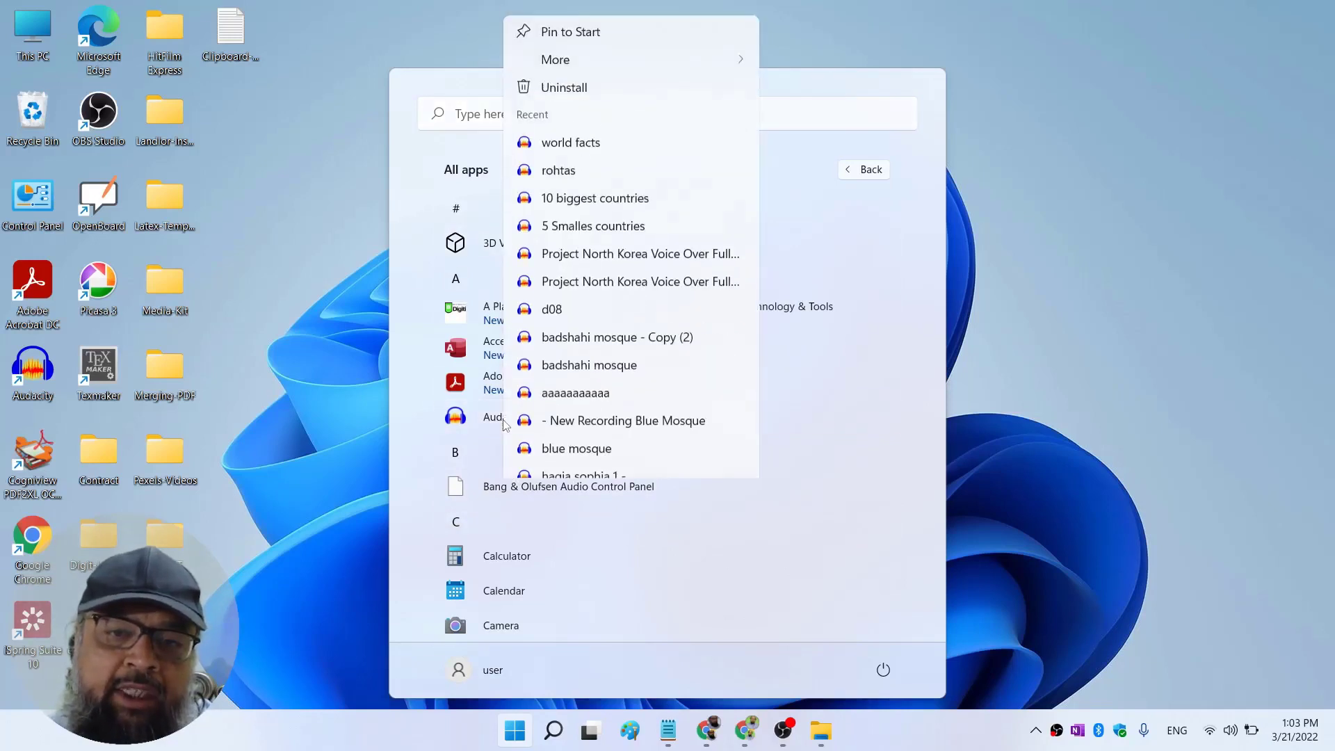
left_click(573, 17)
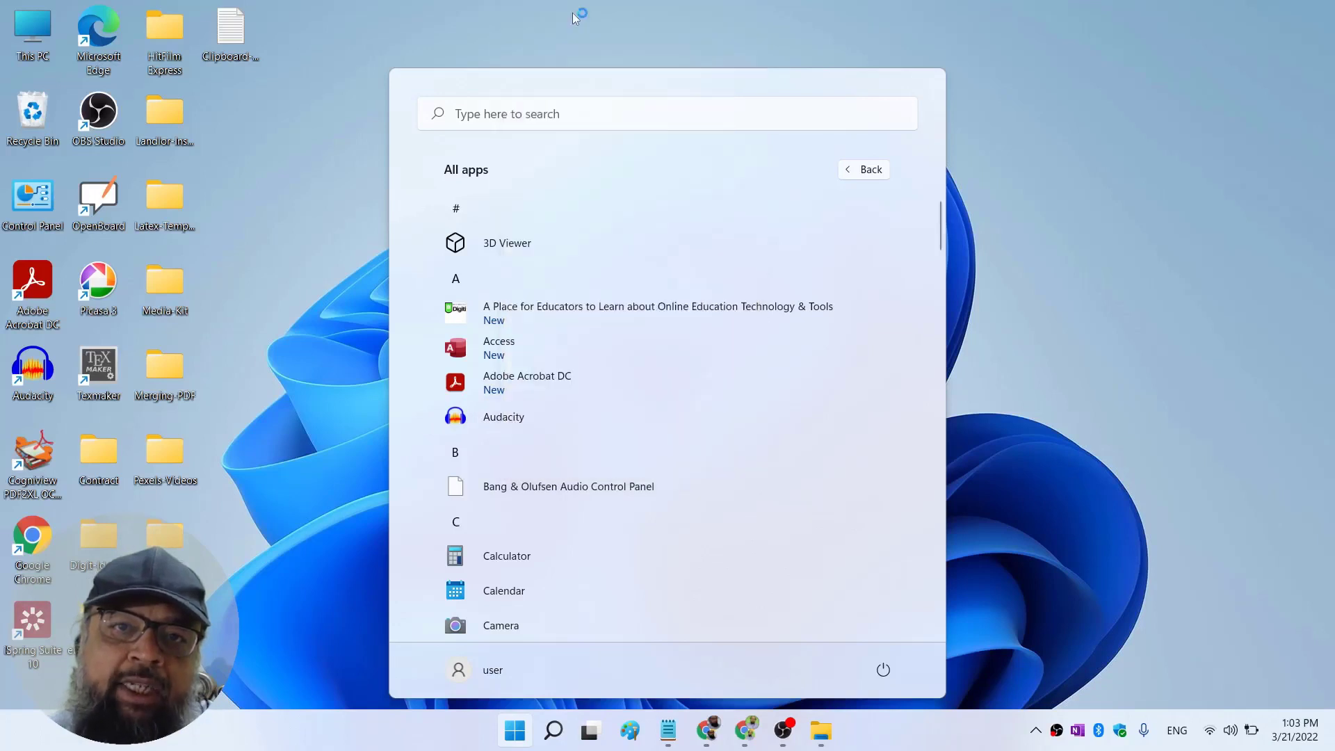
Return to Pinned apps and view the second page with OneNote and Audacity
left_click(869, 172)
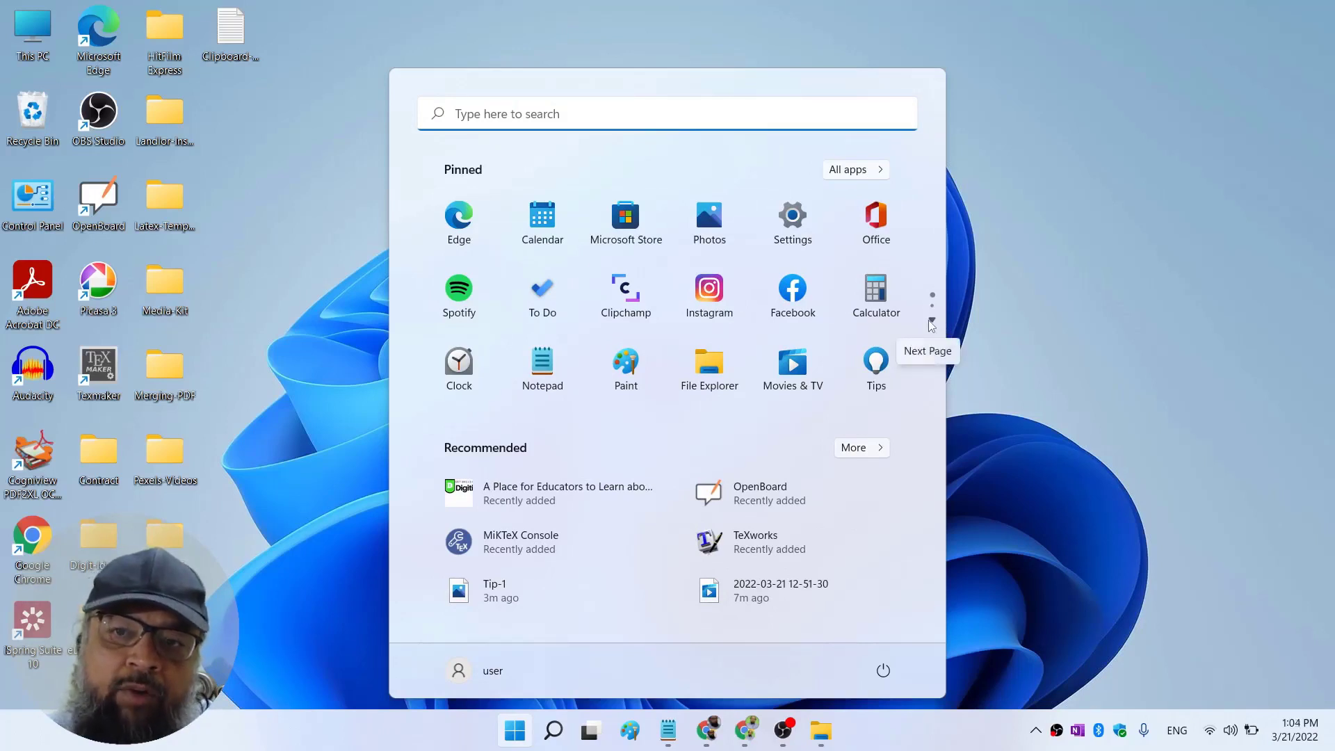
left_click(932, 321)
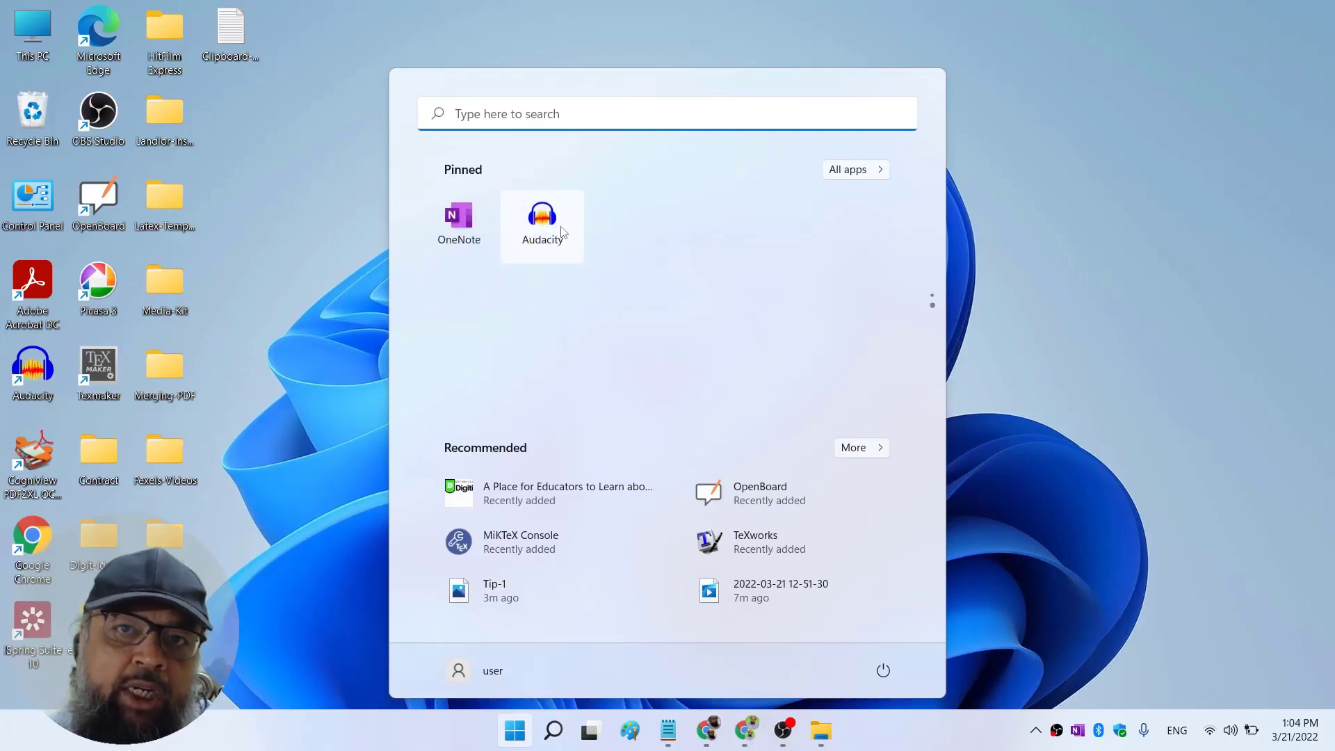
scroll(705, 198, "up", 1)
scroll(692, 285, "down", 1)
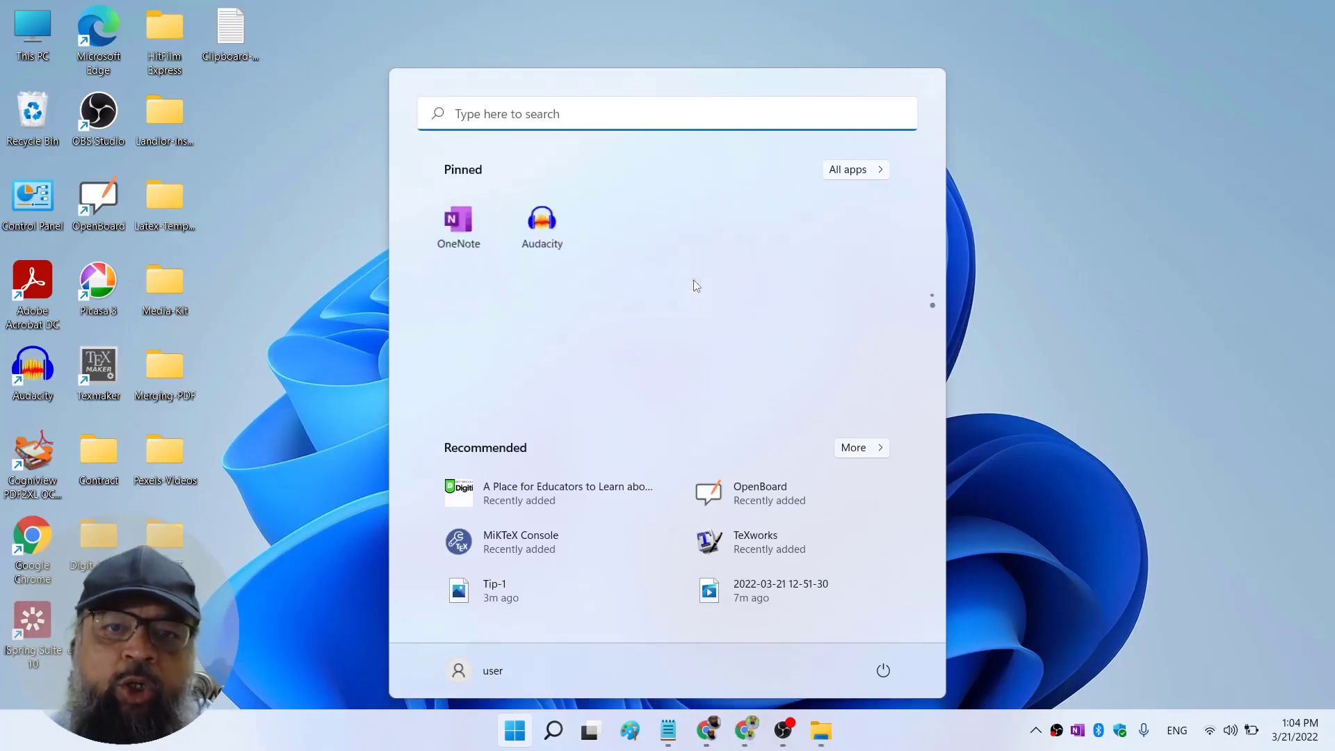
scroll(695, 285, "up", 1)
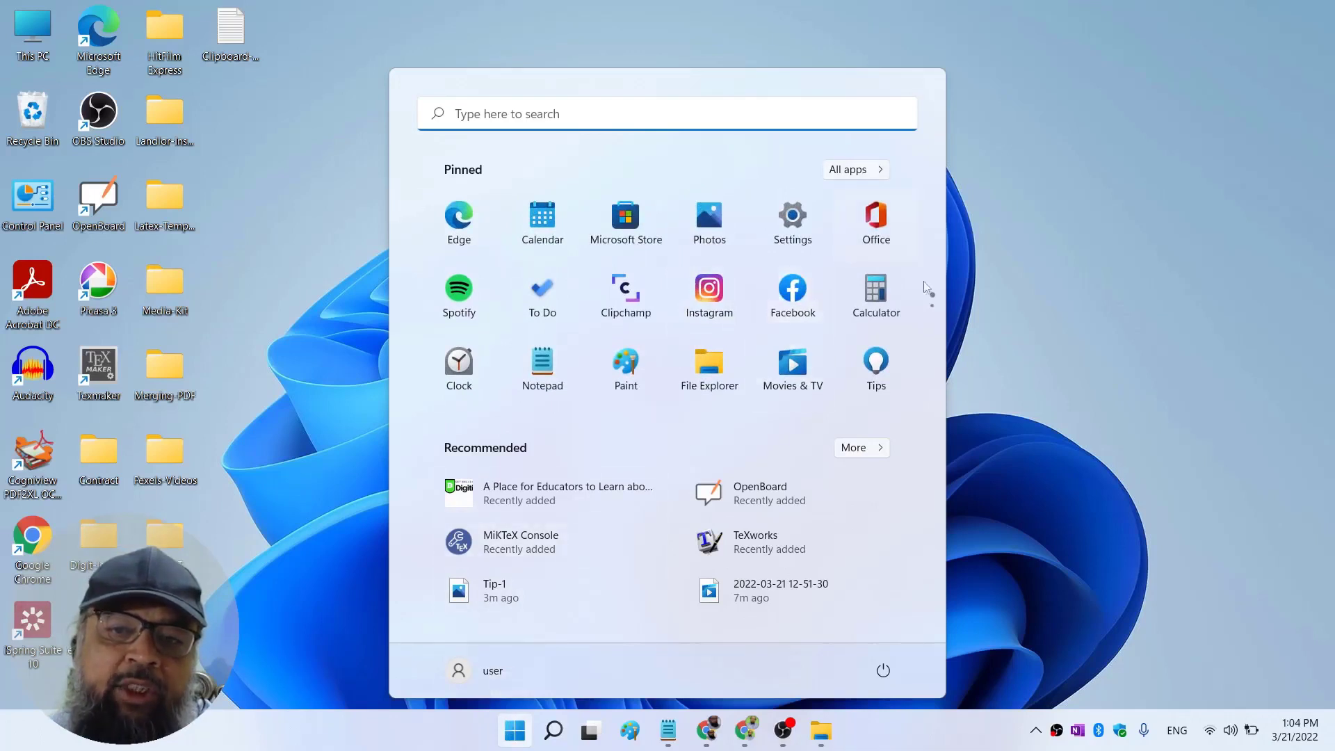
scroll(662, 271, "down", 1)
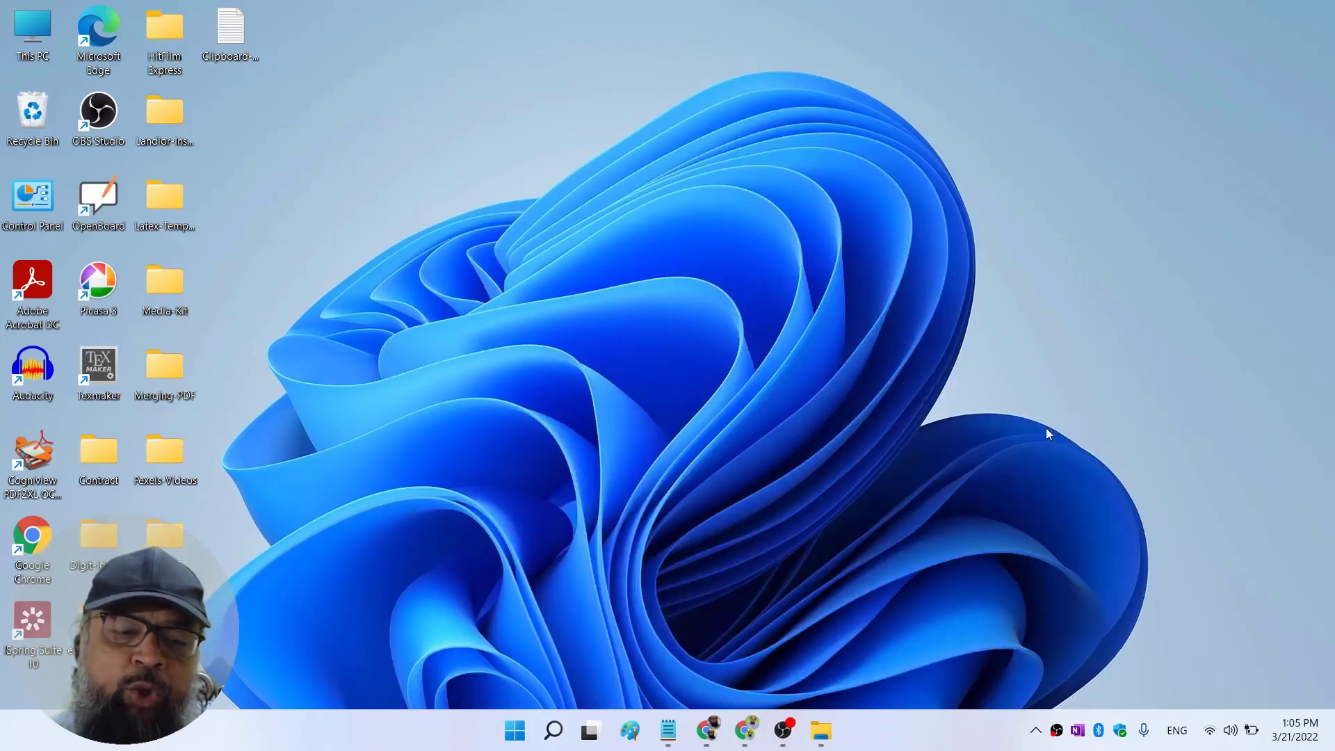
Set Taskbar alignment to Left under Taskbar behaviors in Taskbar settings
key("ctrl+Escape")
key("ctrl+Escape")
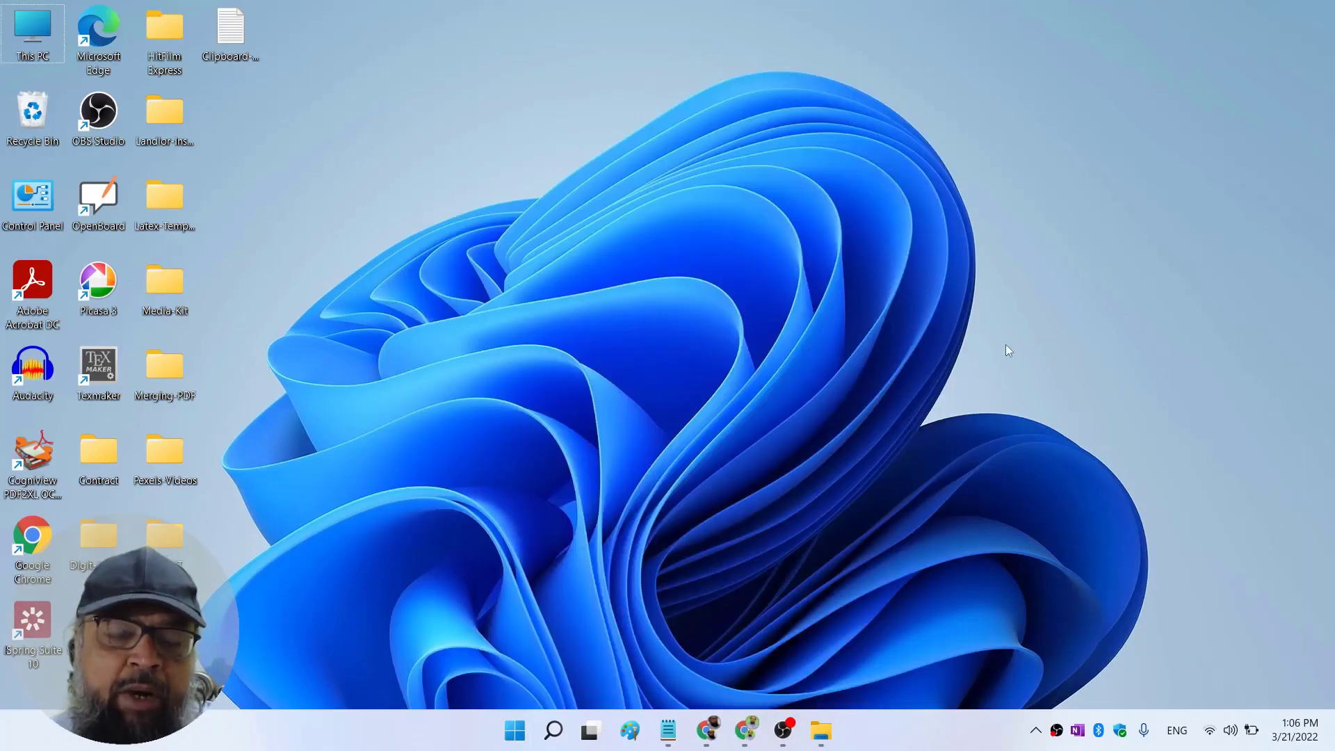
right_click(425, 725)
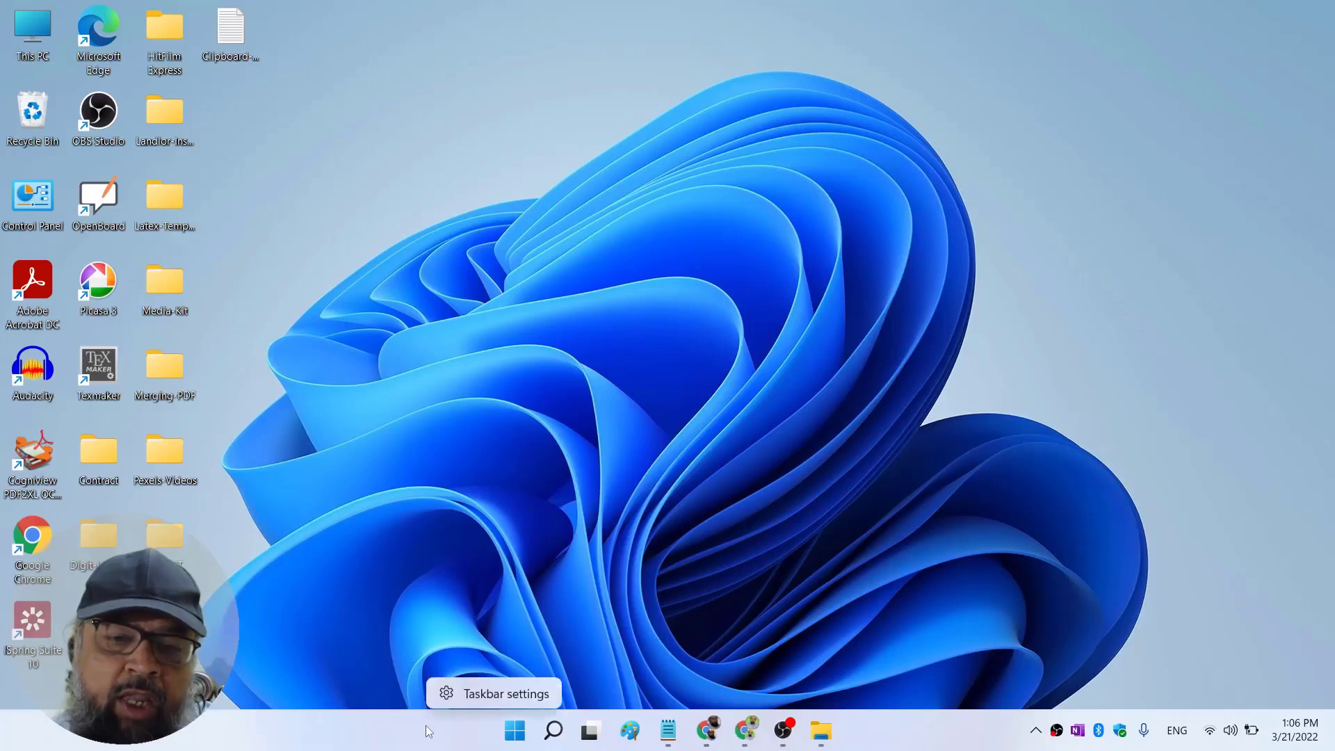
left_click(472, 695)
scroll(1008, 379, "down", 2)
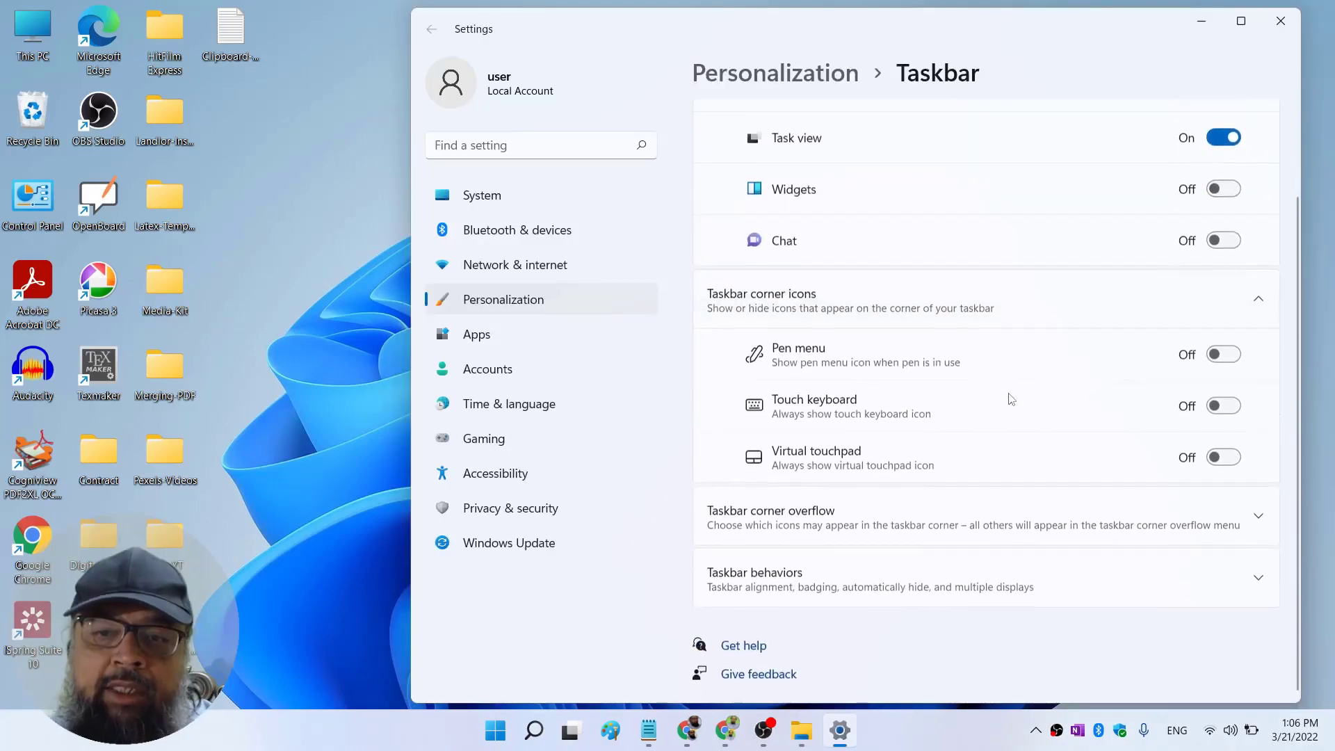
left_click(782, 591)
left_click(1228, 453)
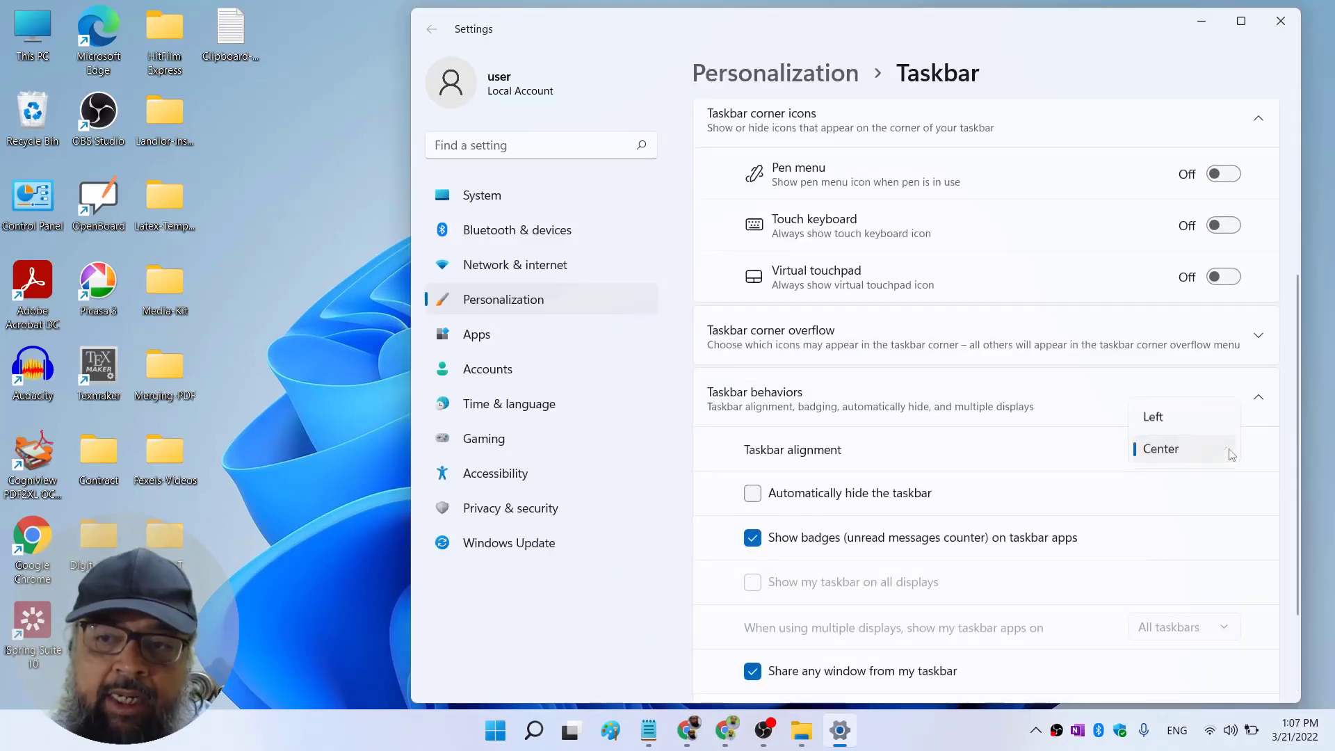
left_click(1161, 419)
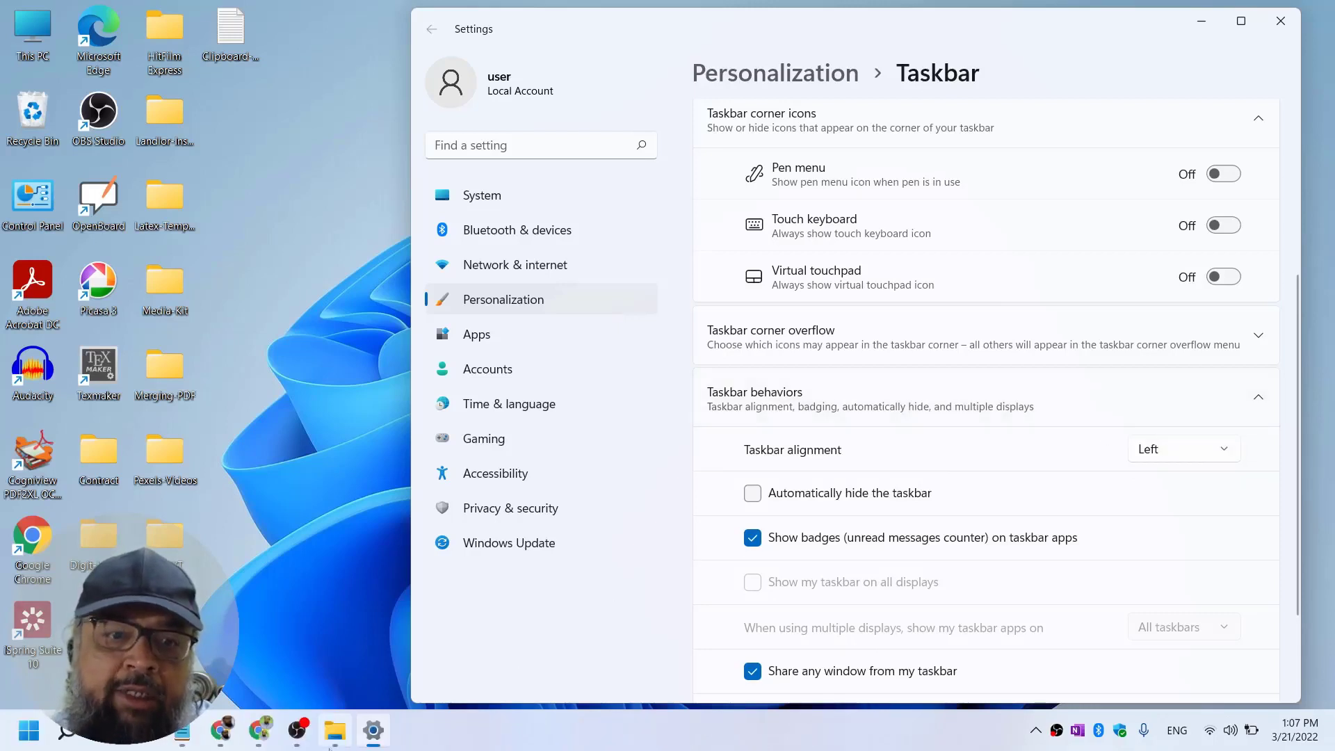
mouse_move(350, 746)
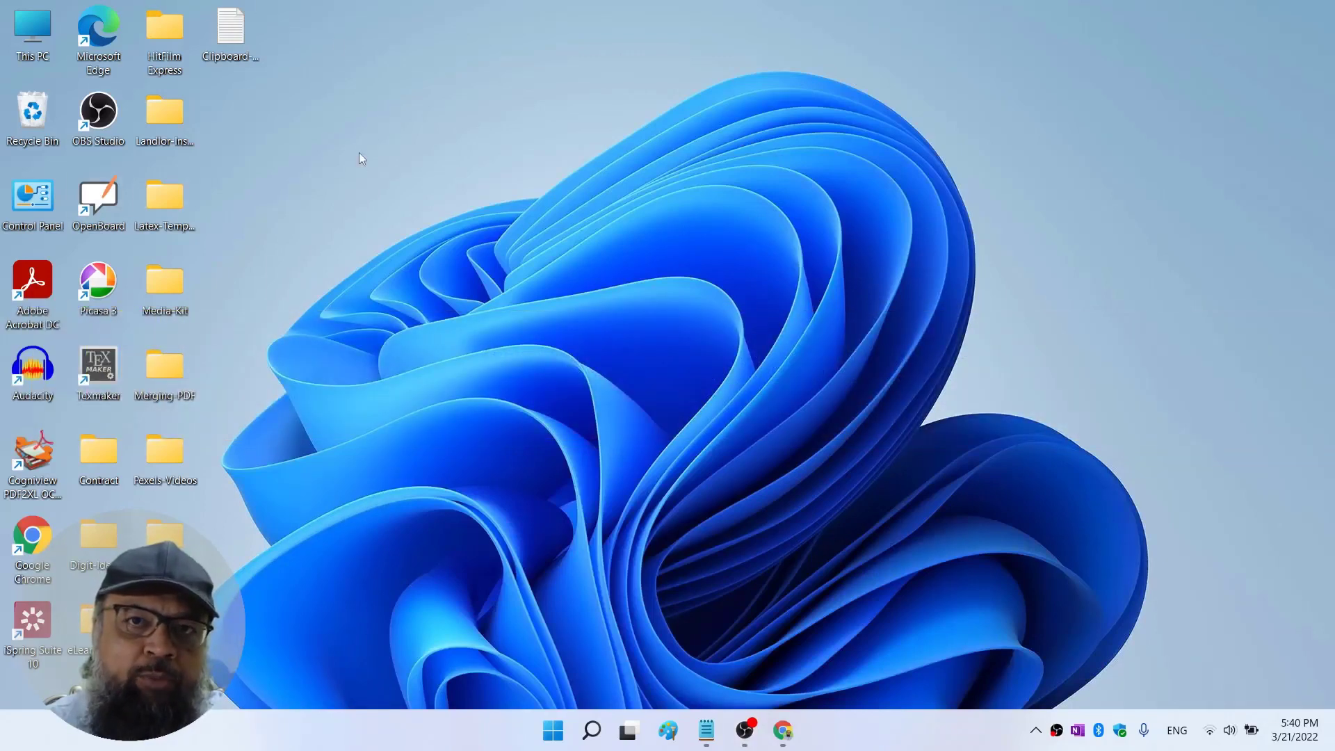
Turn off Show desktop icons in the desktop's View menu
right_click(415, 121)
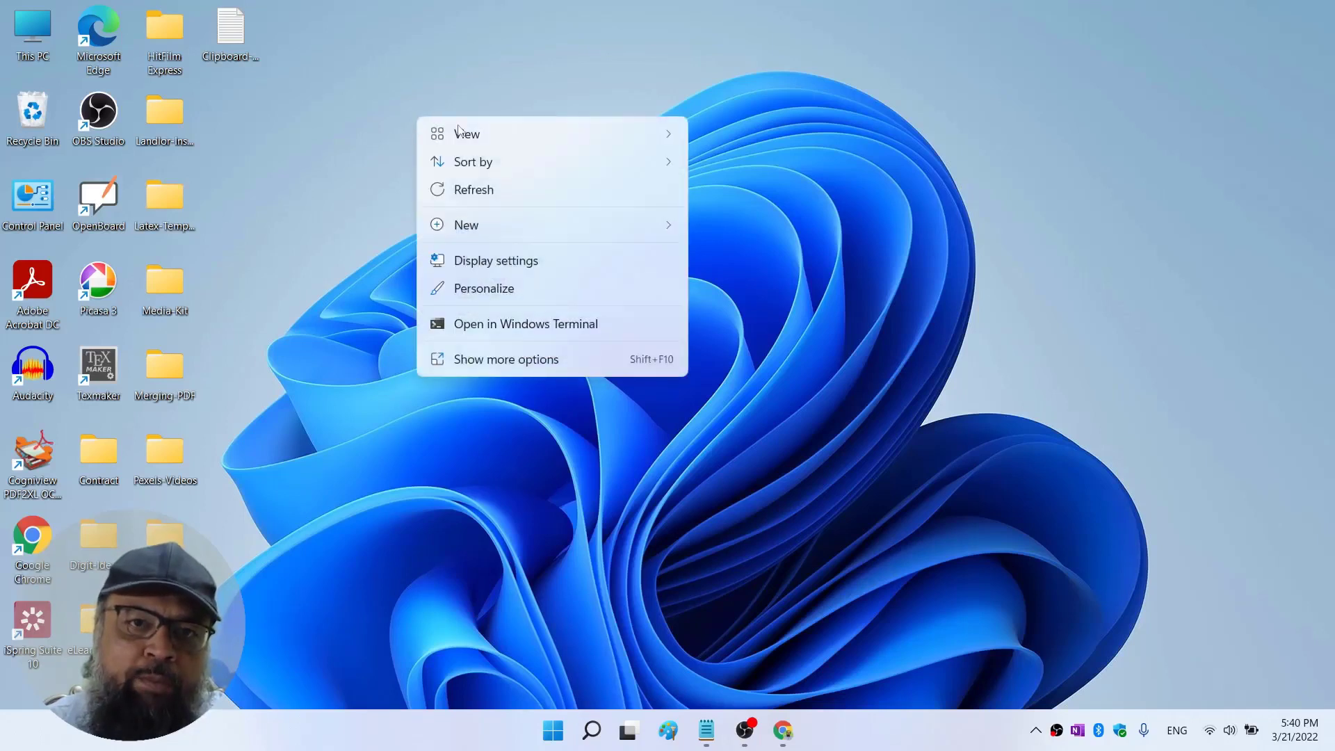
mouse_move(535, 134)
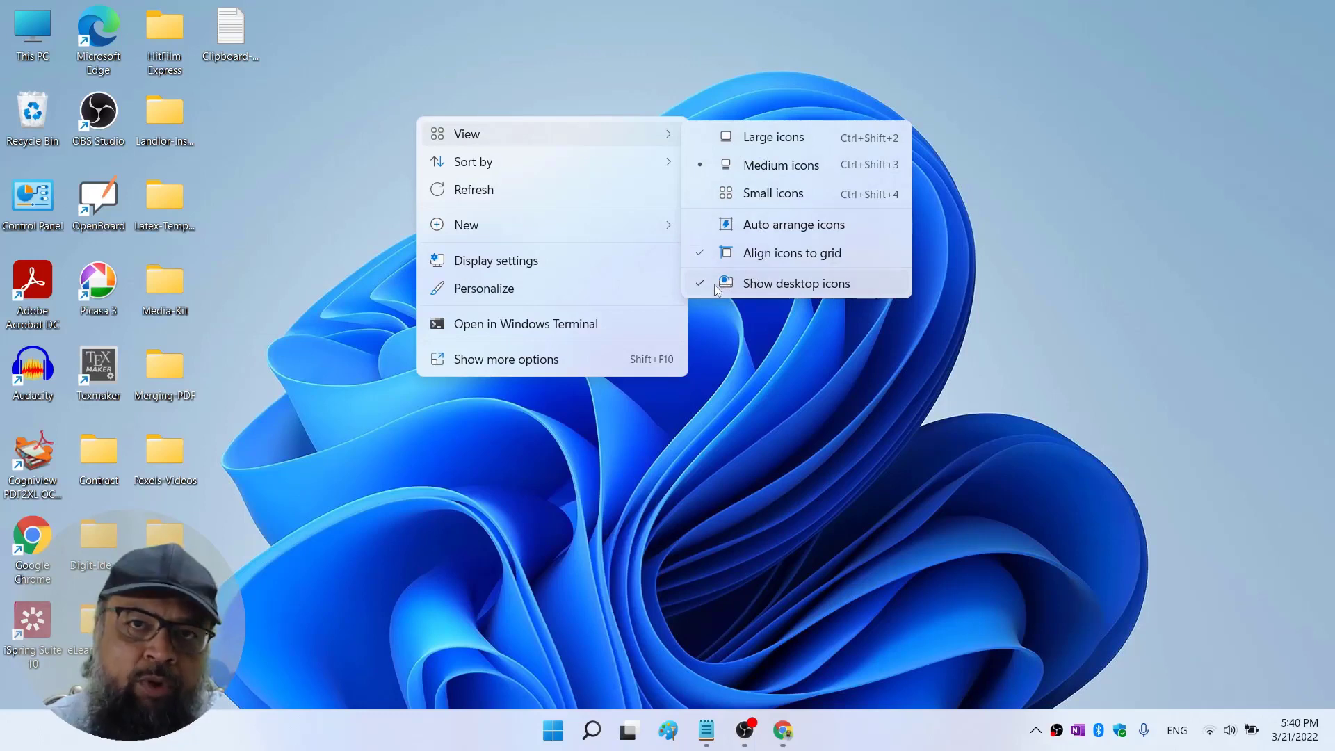
left_click(716, 287)
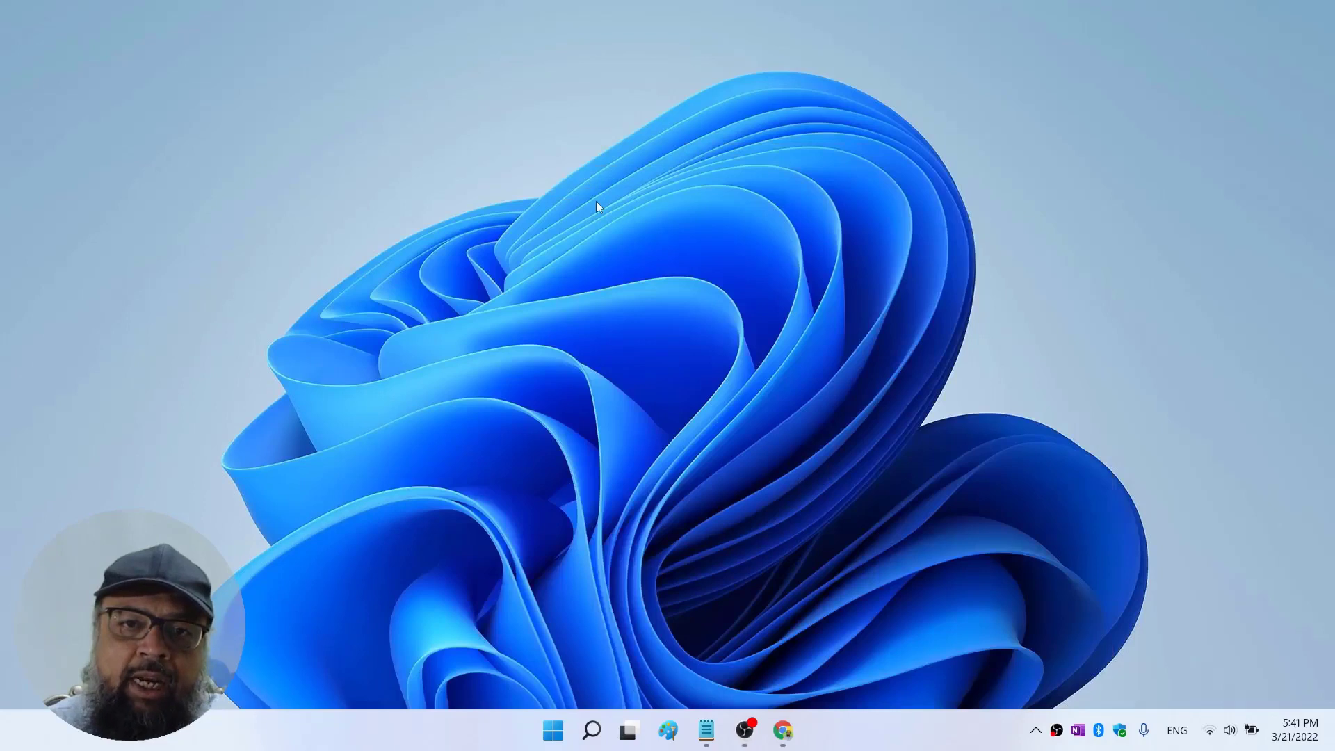
Go to Personalization > Themes and browse more themes in Microsoft Store
right_click(597, 203)
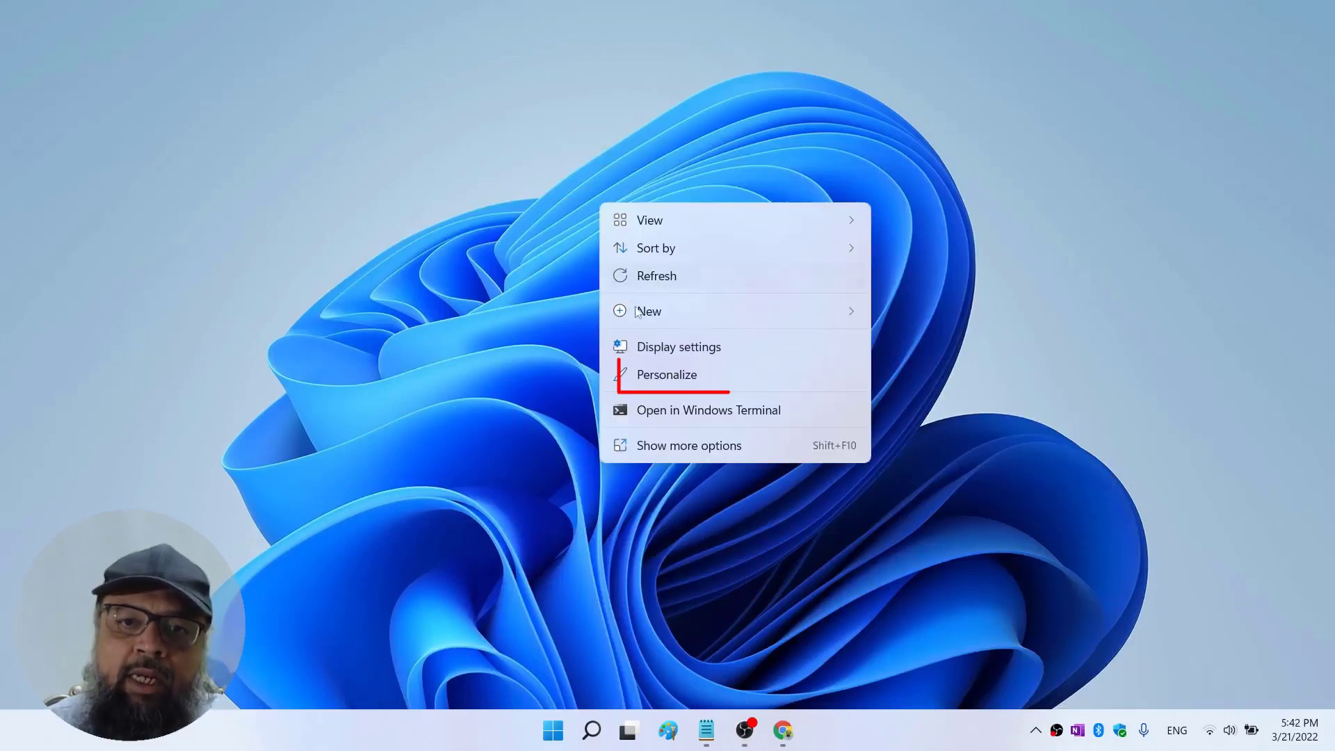
left_click(668, 376)
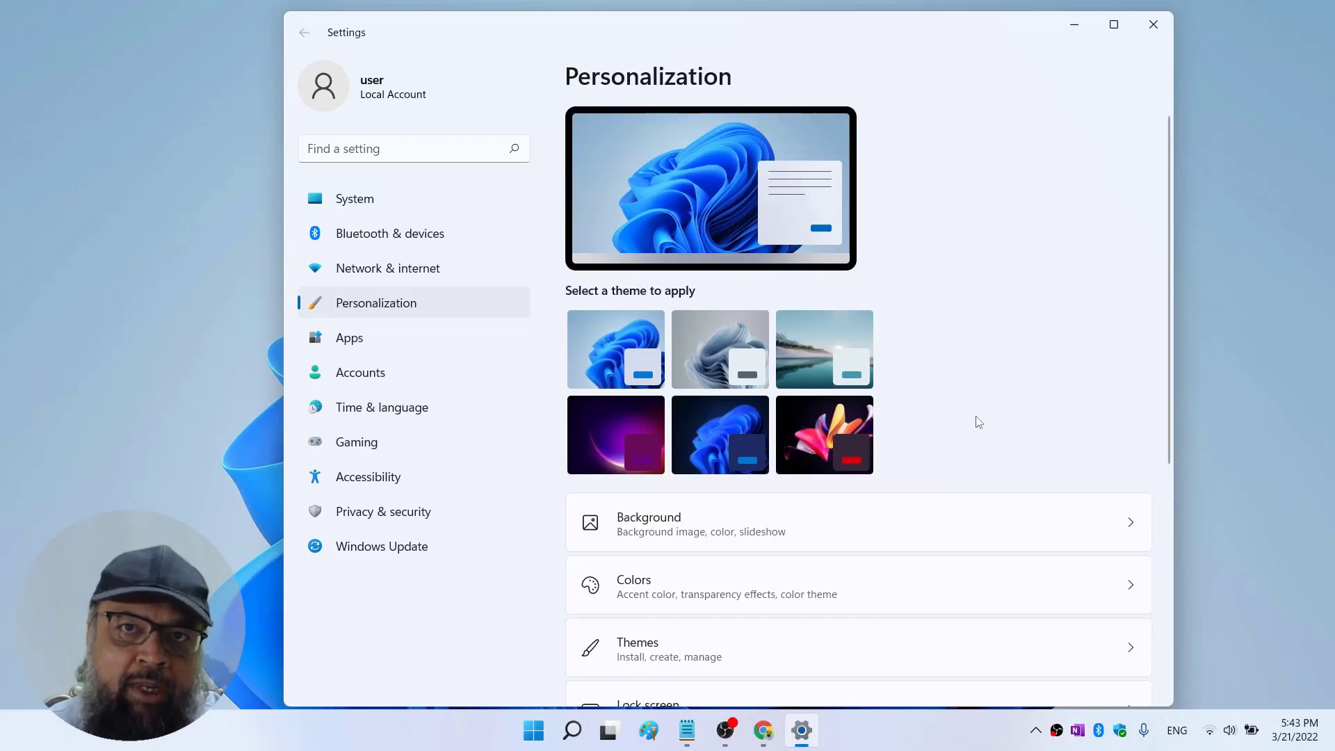
scroll(978, 422, "down", 3)
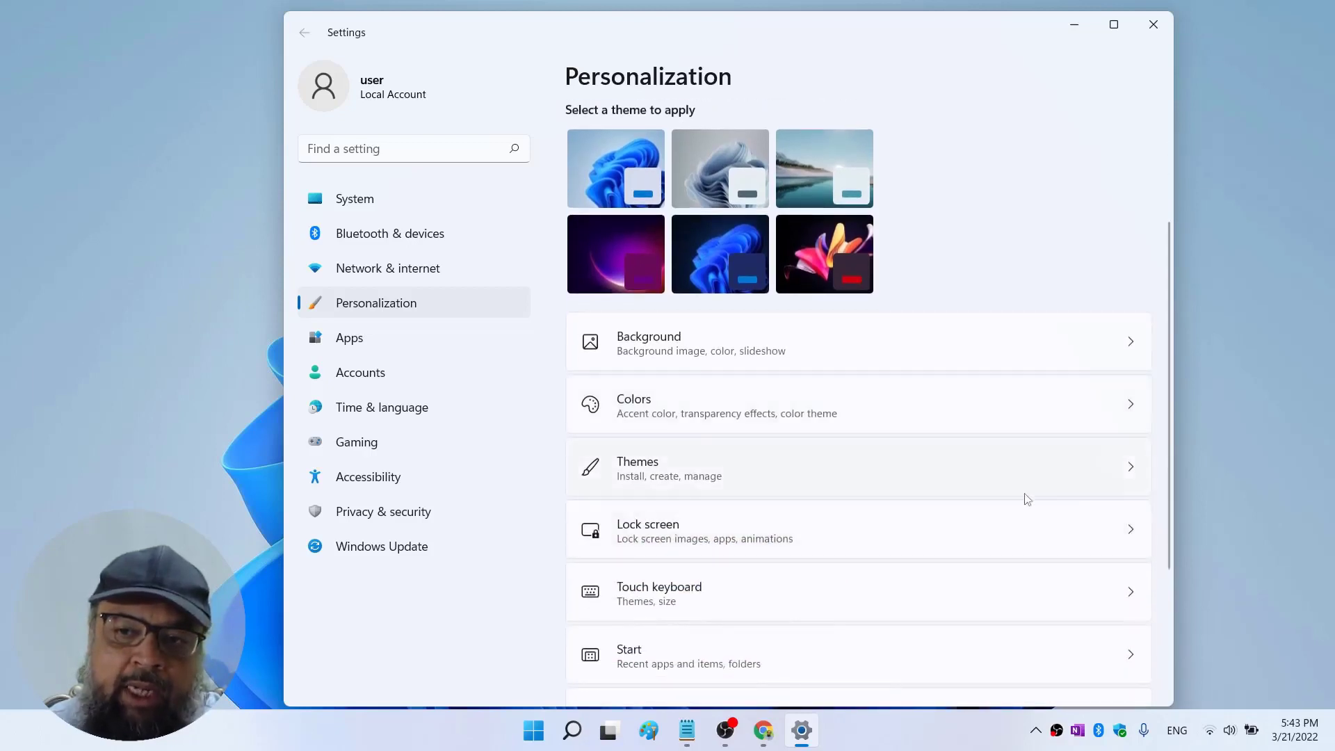
left_click(1134, 473)
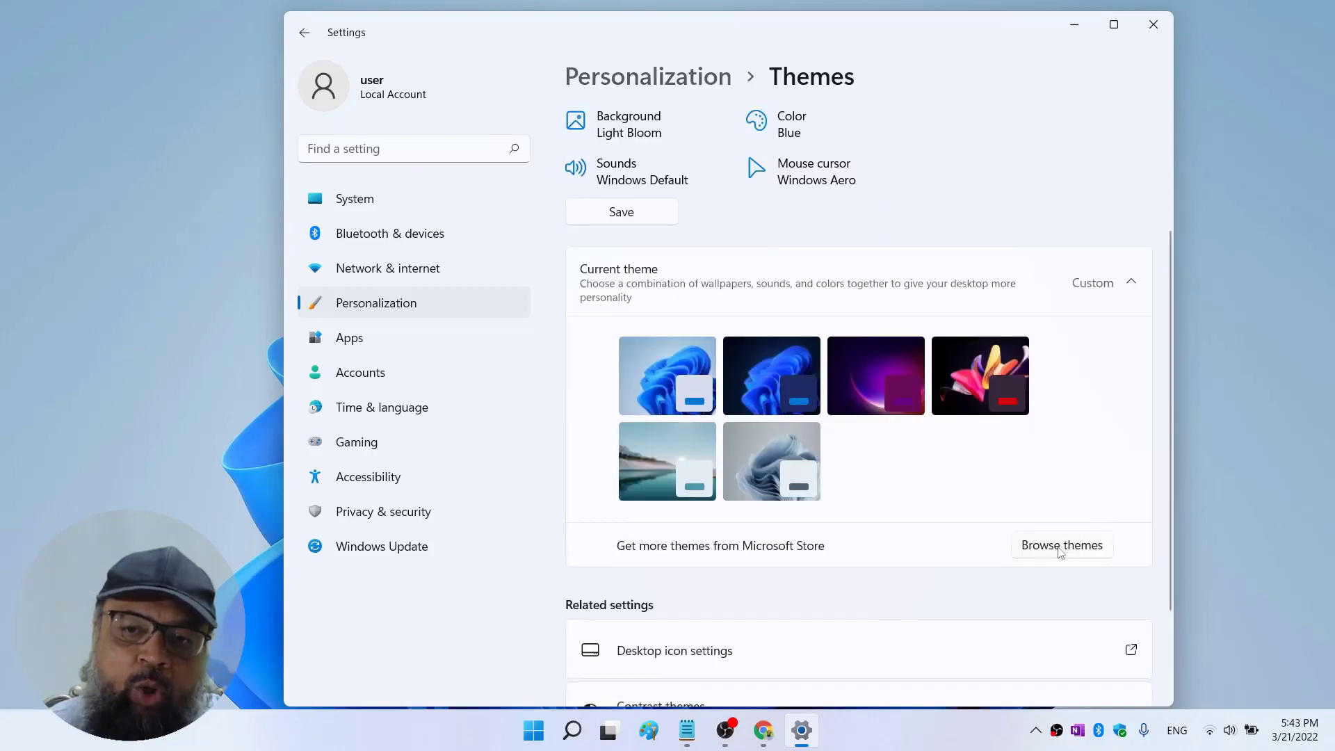
left_click(1059, 547)
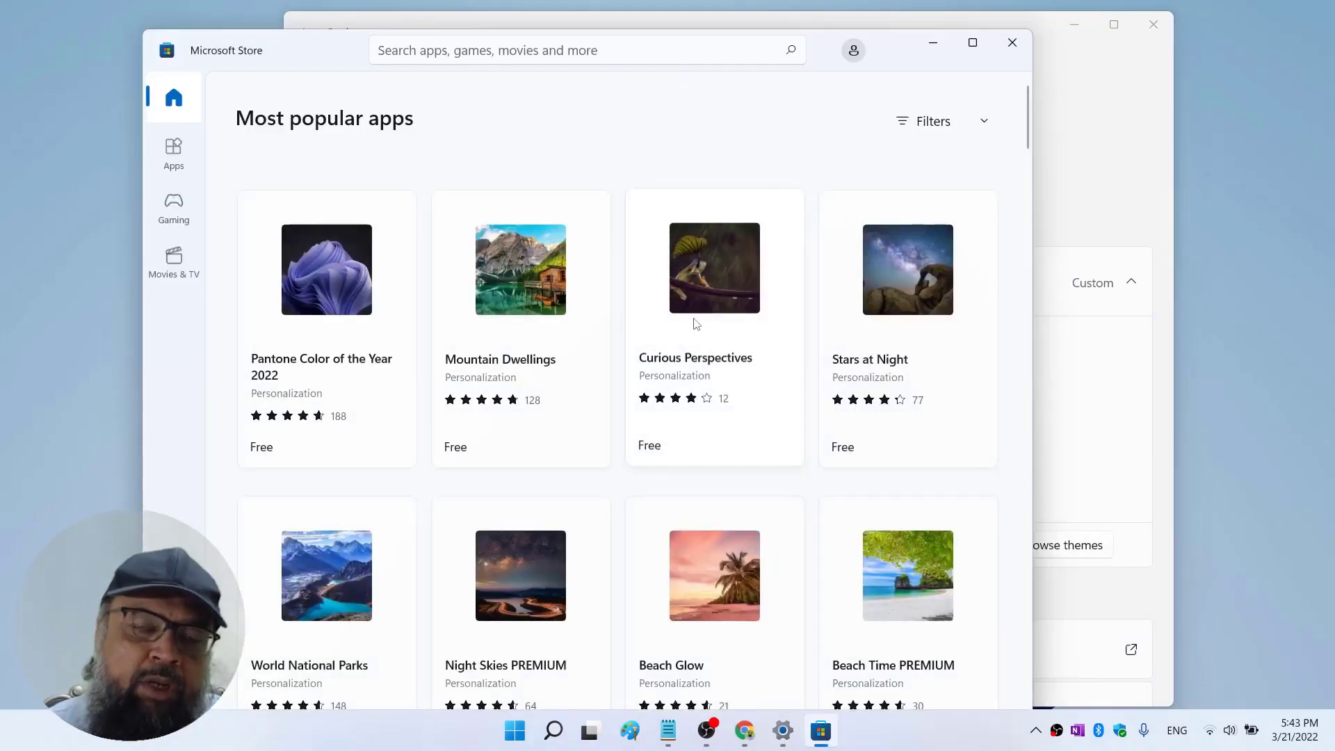
Open the Color Explosion theme's Store page, then close Microsoft Store
scroll(831, 334, "down", 5)
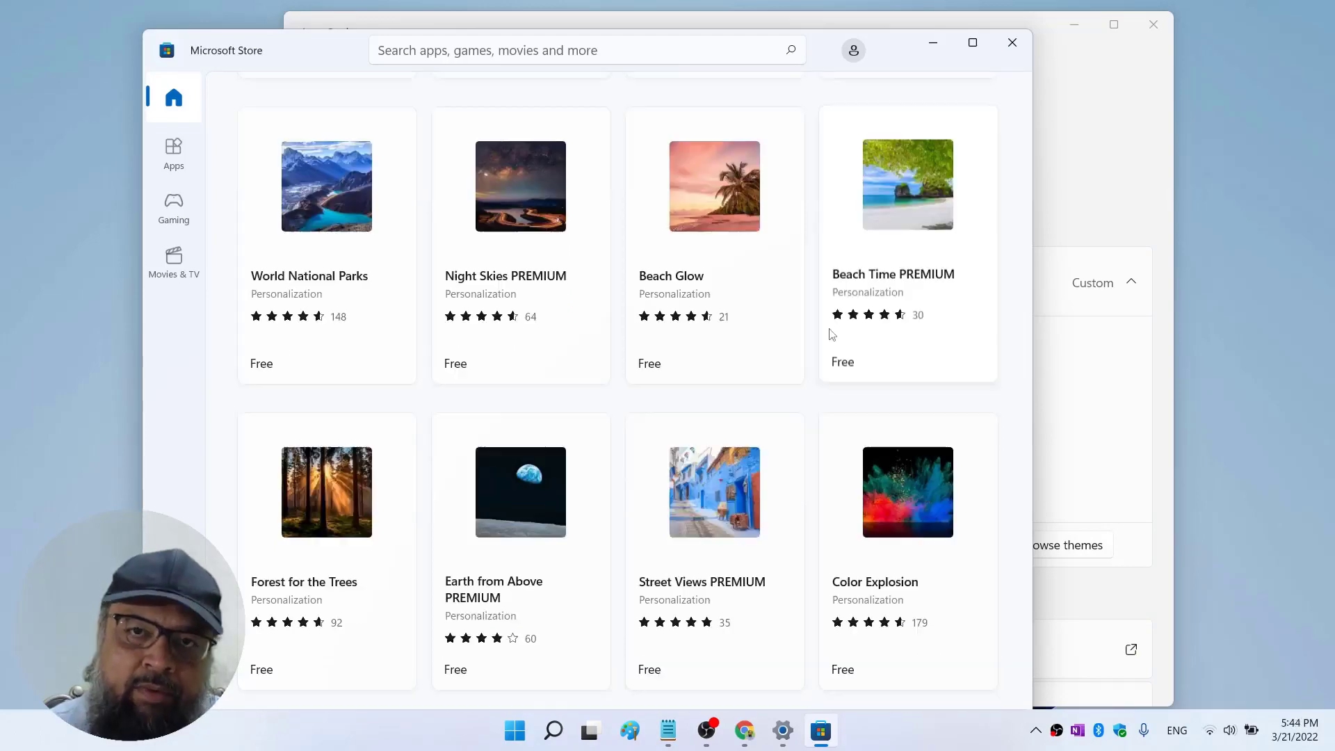
scroll(831, 335, "down", 5)
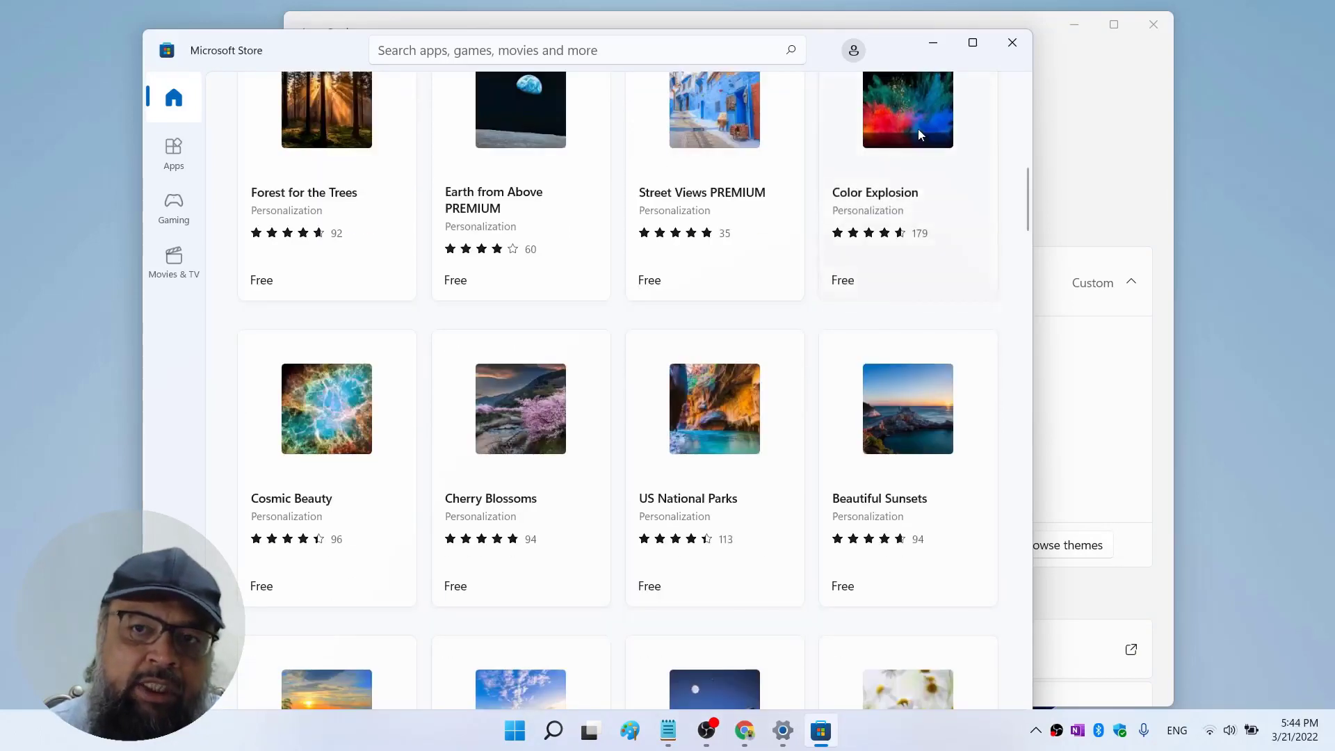
left_click(919, 129)
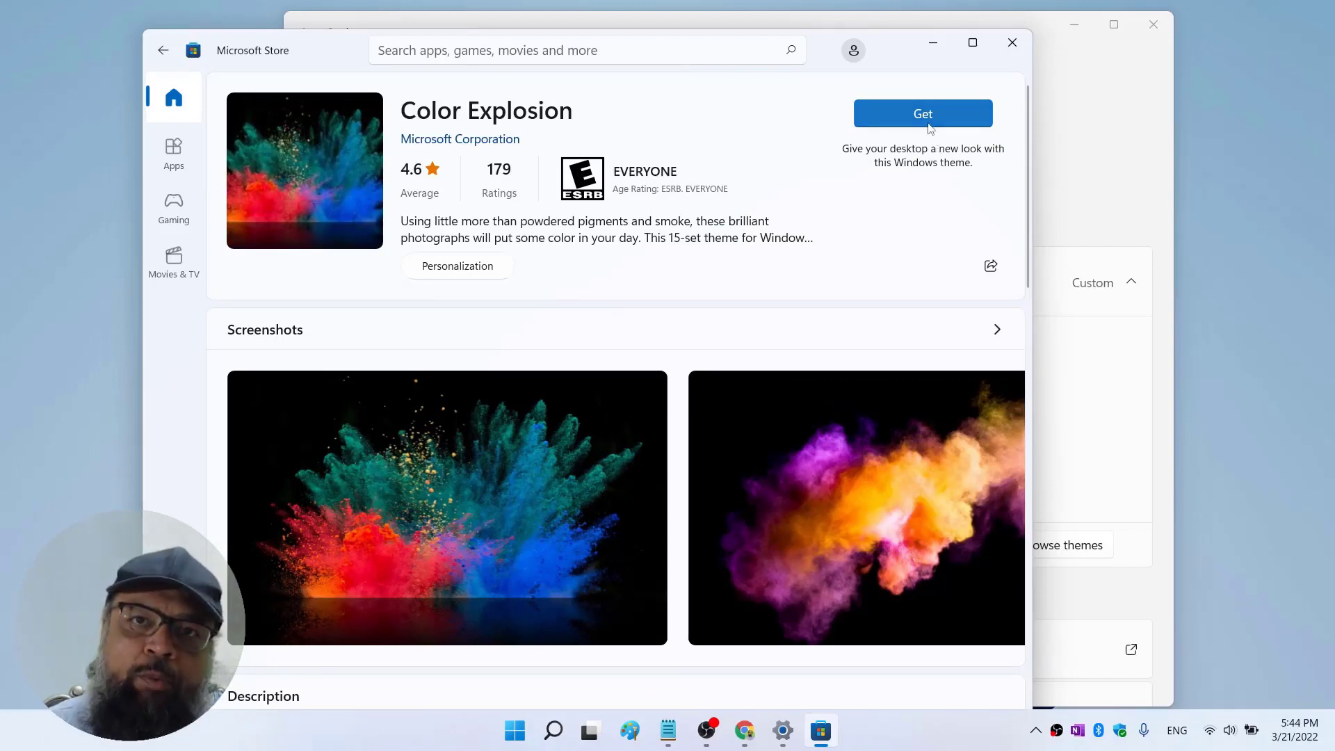
key("alt+F4")
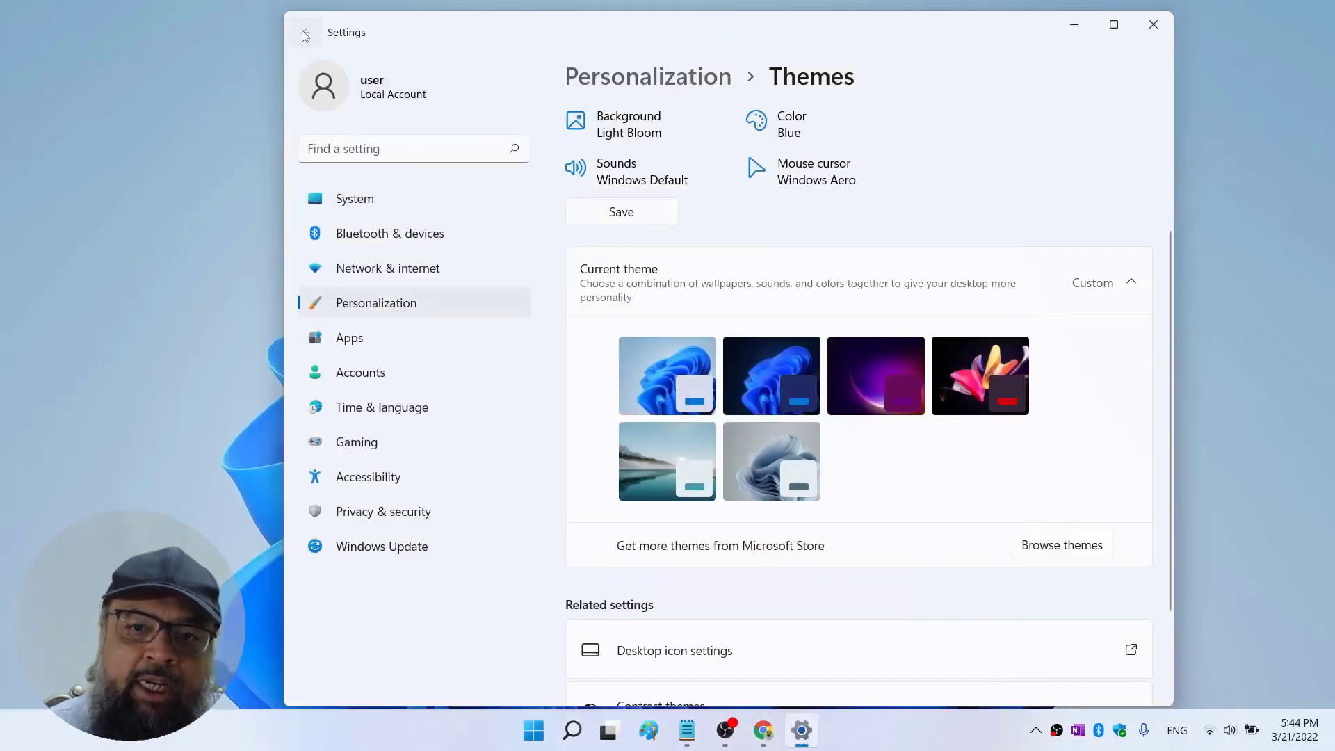
Return to Personalization, open Colors and view the Choose your mode options
left_click(305, 33)
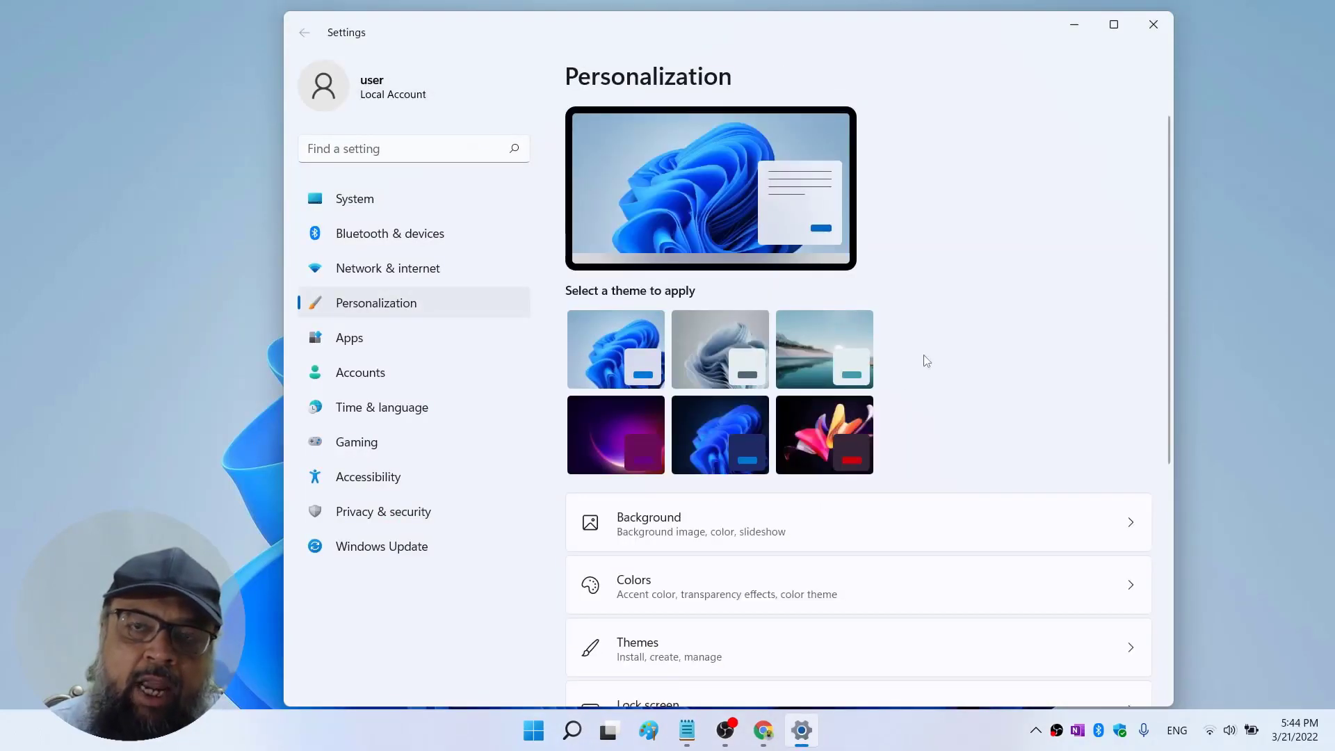
left_click(664, 585)
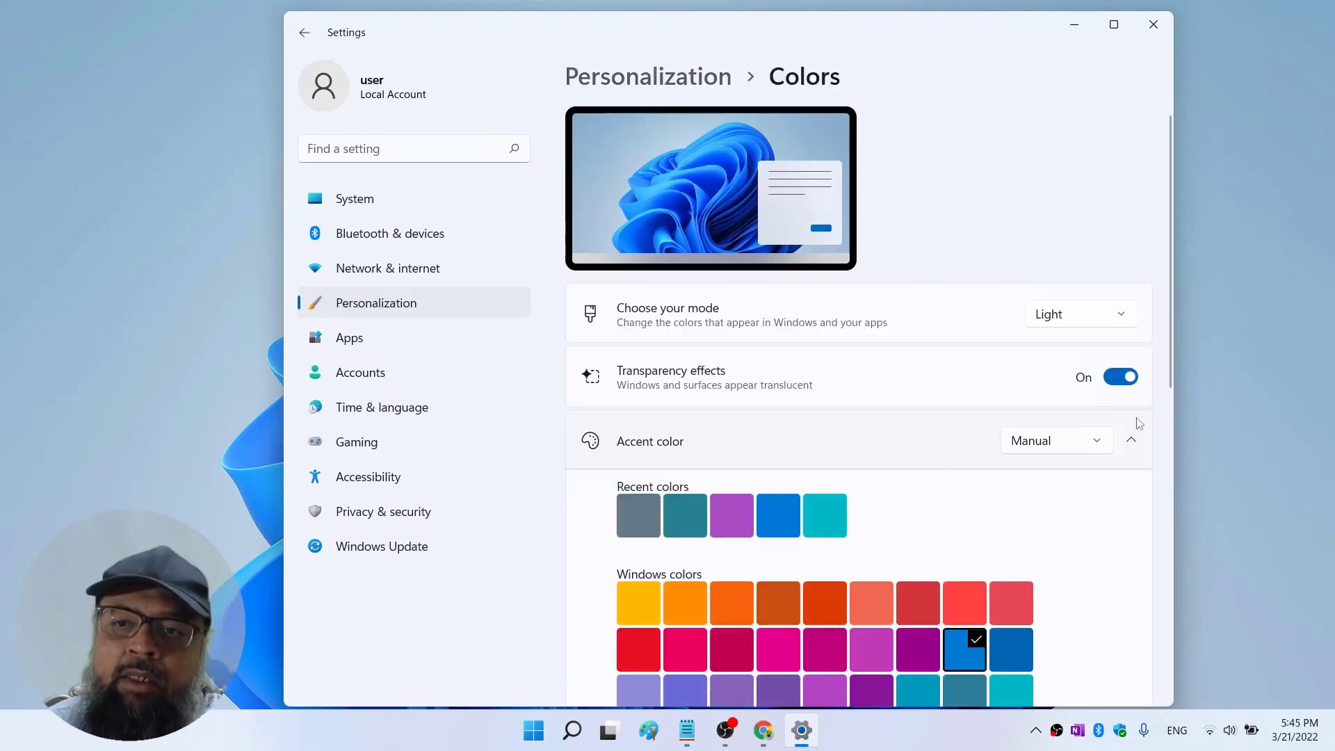
left_click(1120, 322)
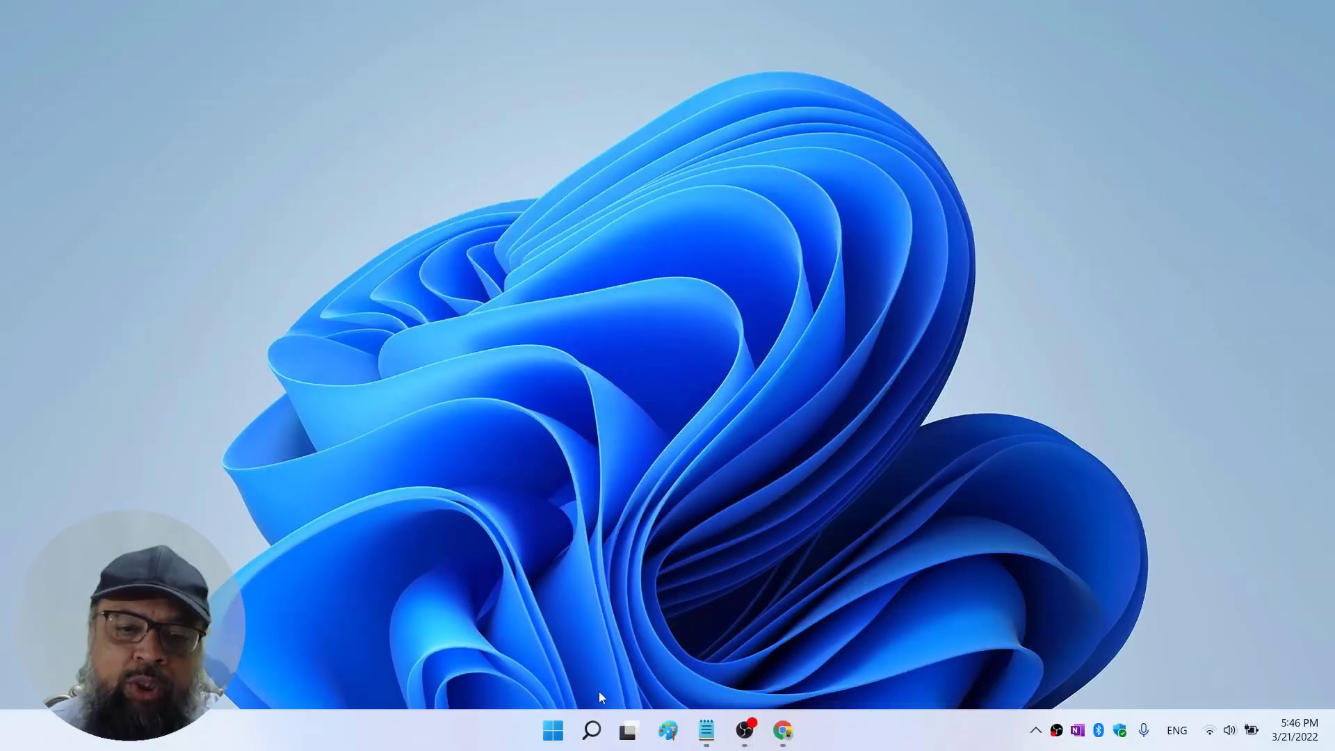
Navigate from System settings to Accessibility > Mouse pointer and touch
right_click(556, 732)
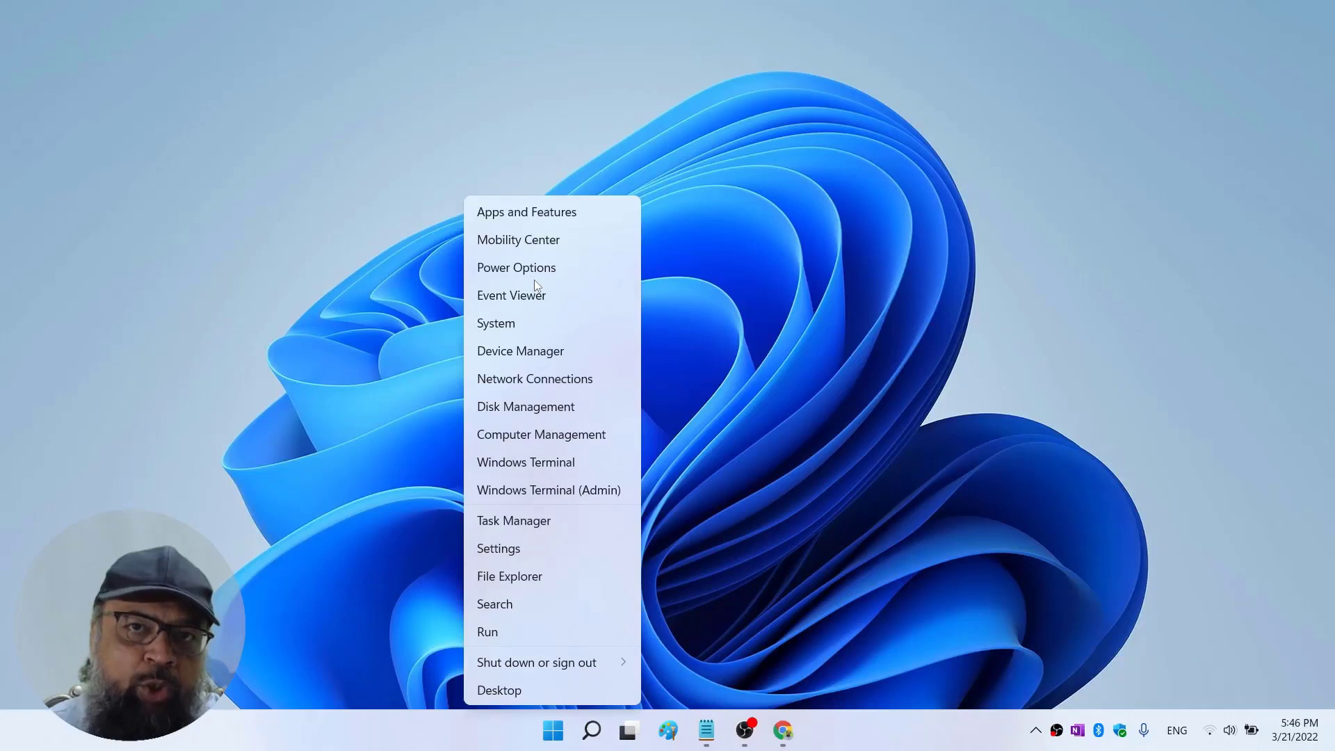
left_click(523, 327)
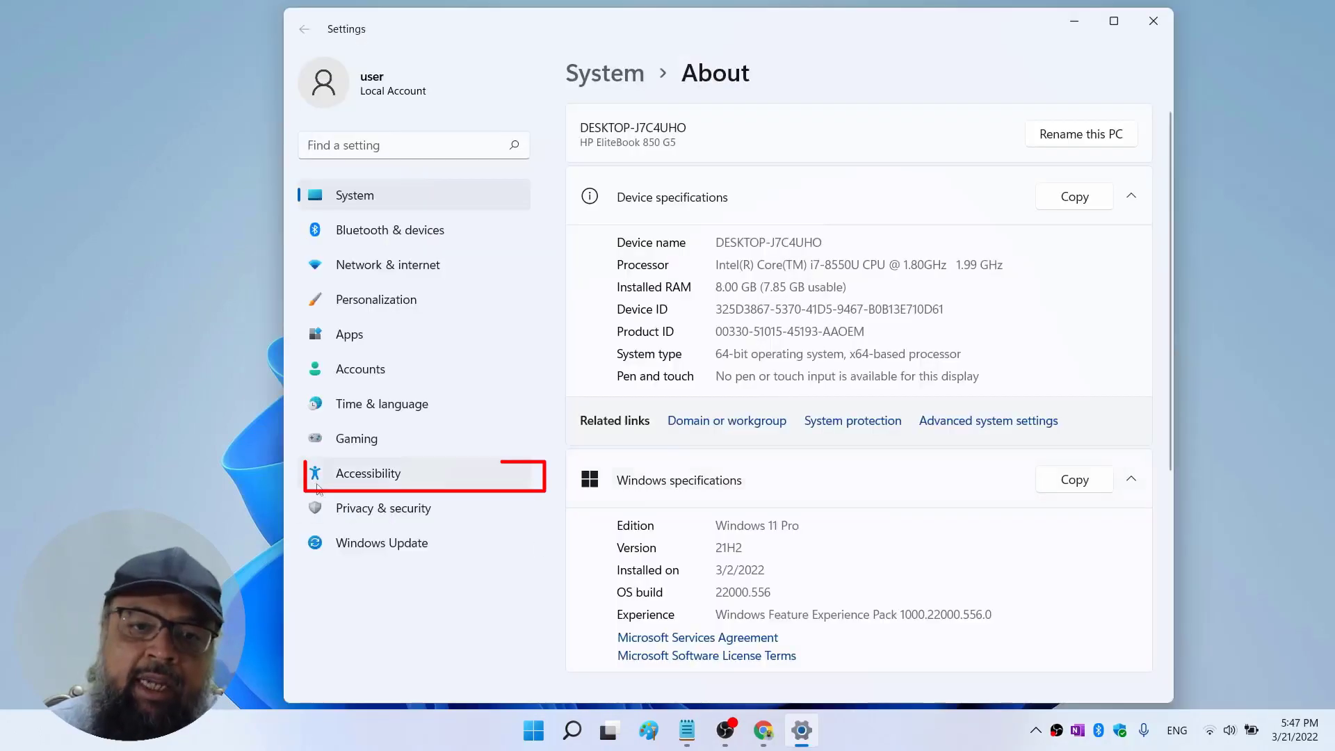
left_click(351, 478)
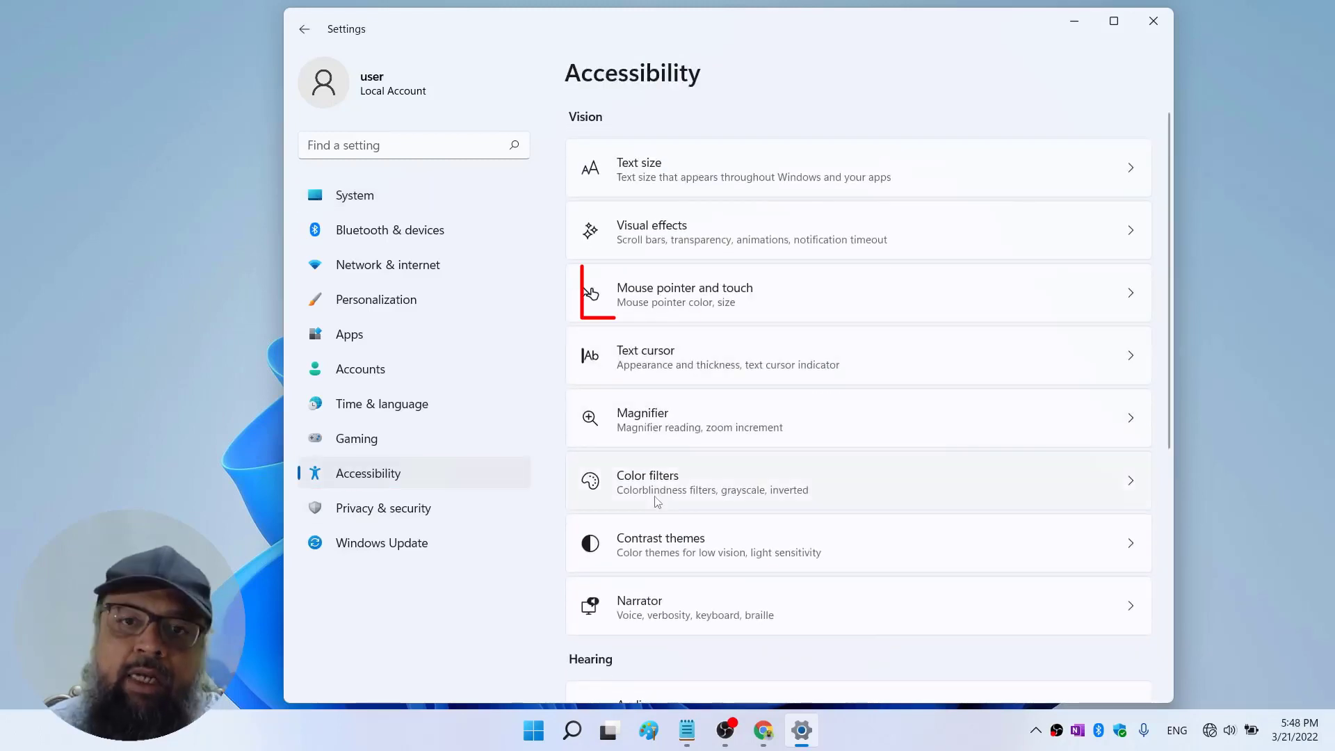
left_click(657, 304)
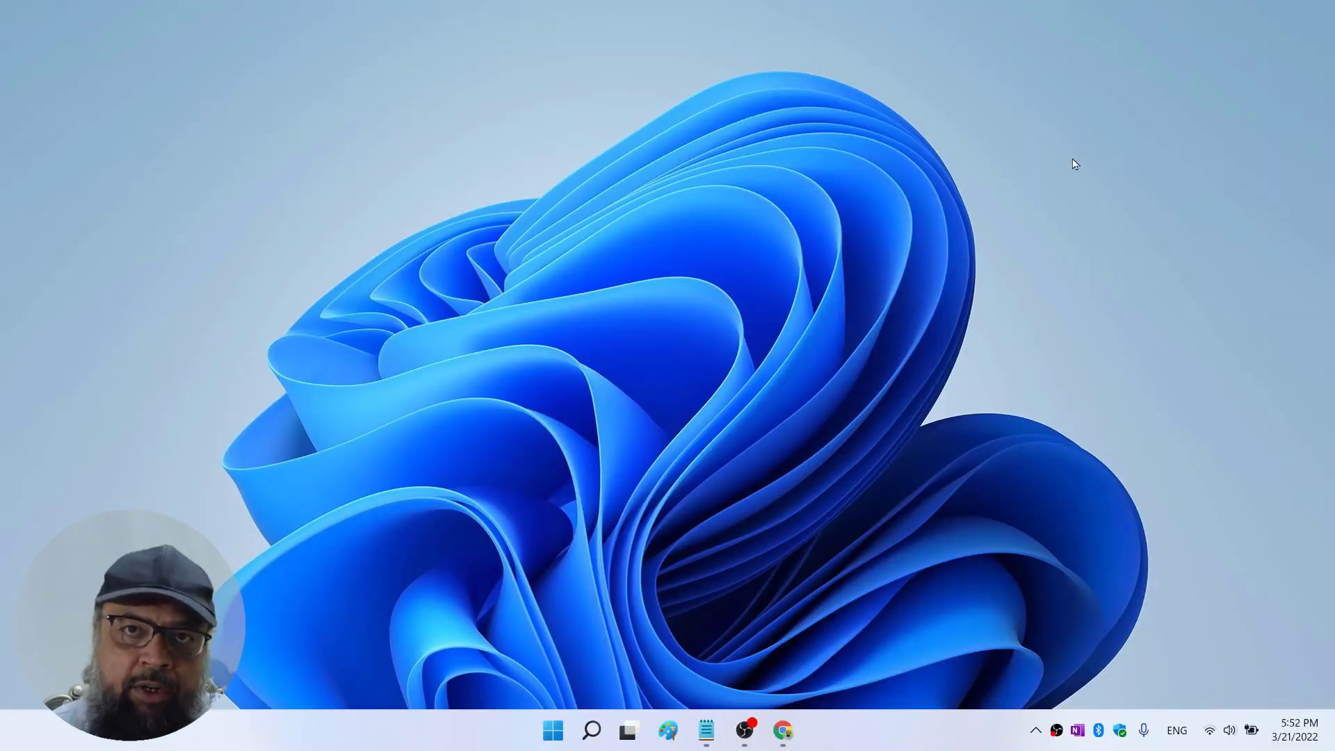
Raise the volume to about 74 and set brightness to 31 in Quick Settings
left_click(1229, 730)
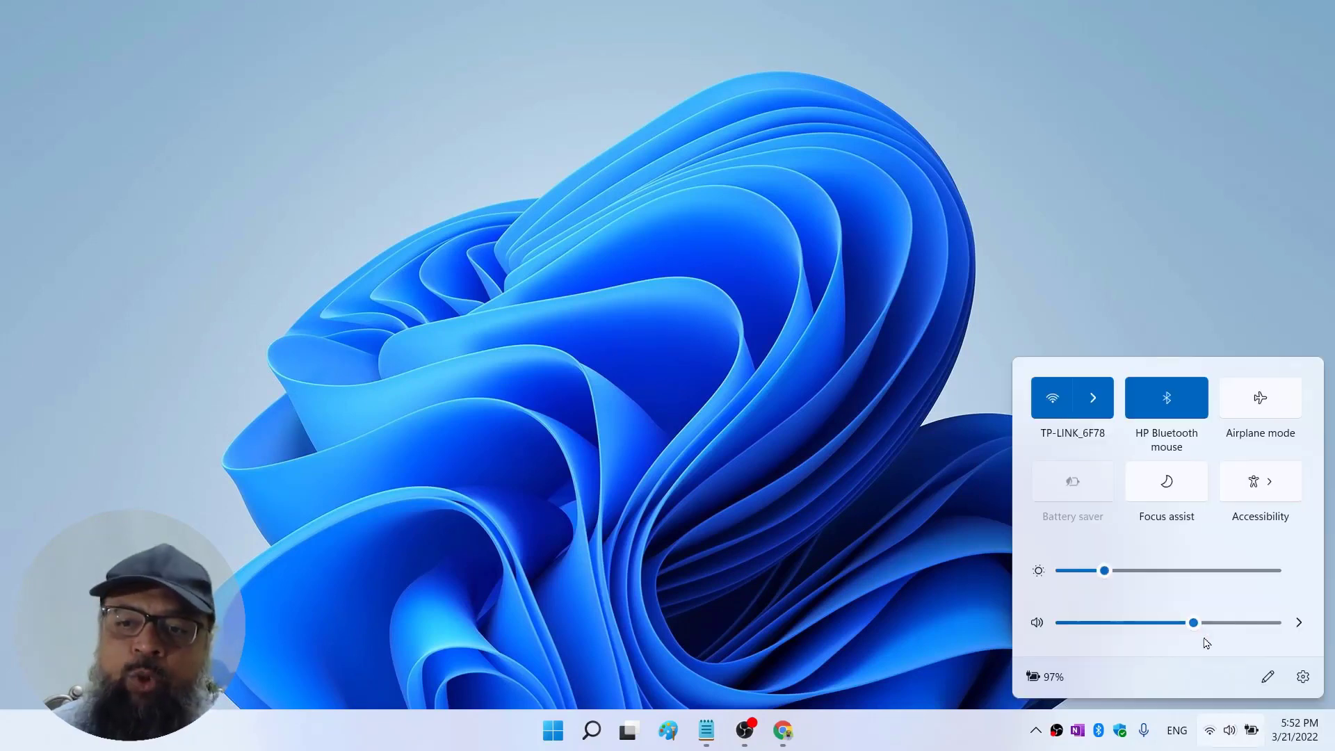
left_click_drag(1193, 633, 1218, 626)
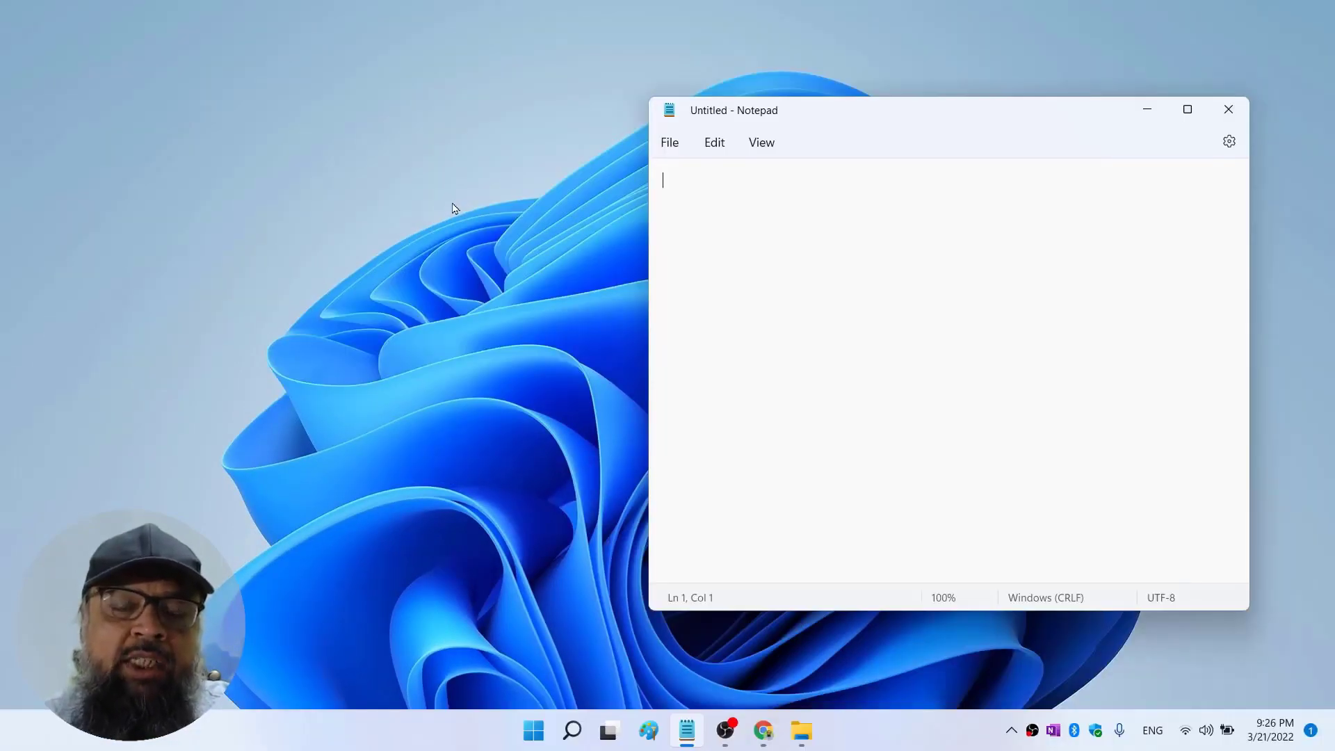
Launch Snipping Tool by searching 'snipping' and move its window beside Notepad
key("super+s")
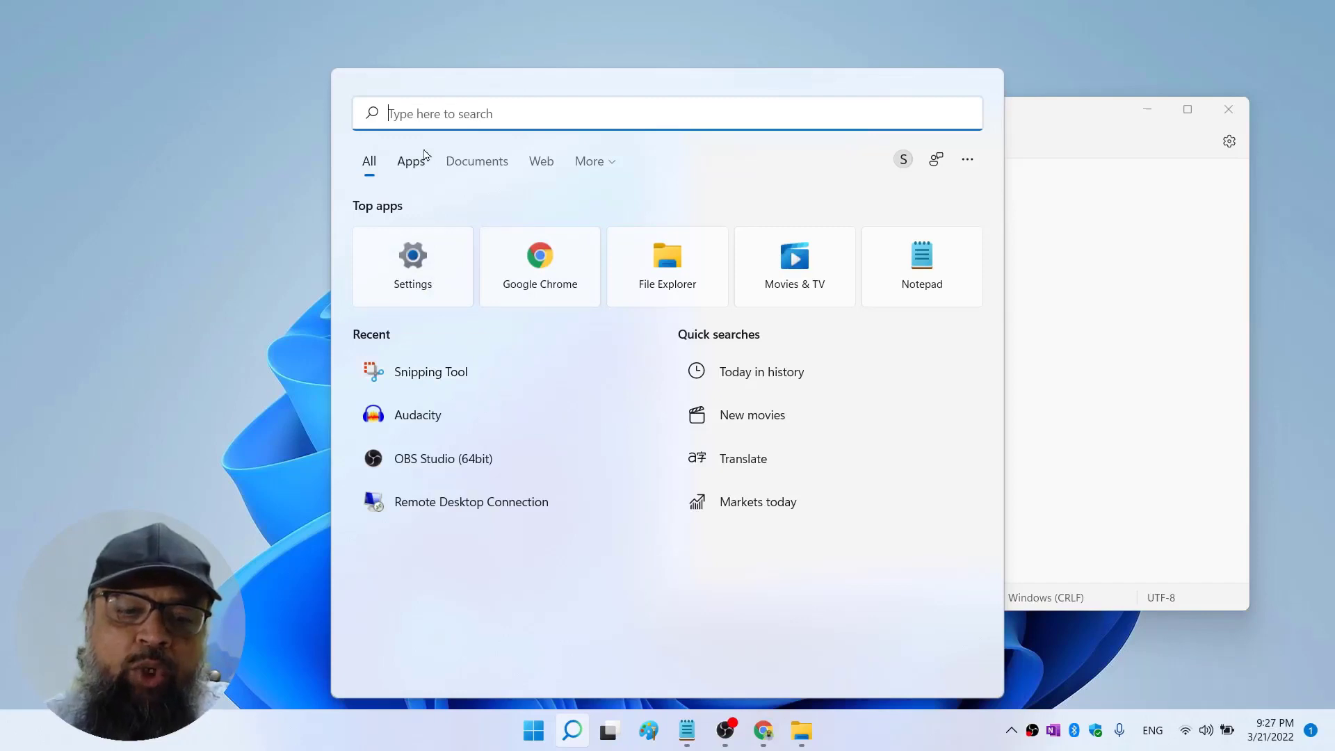
type("snipping")
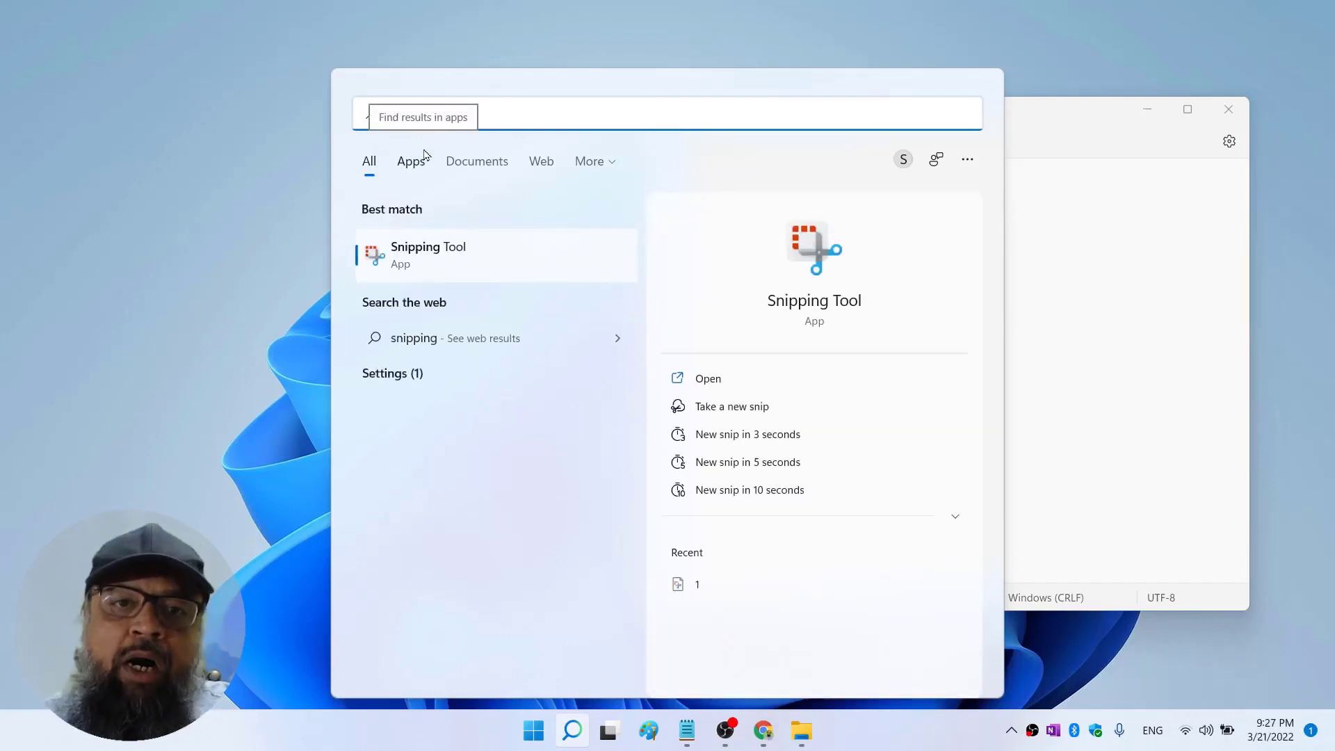
left_click(433, 262)
left_click_drag(491, 30, 292, 89)
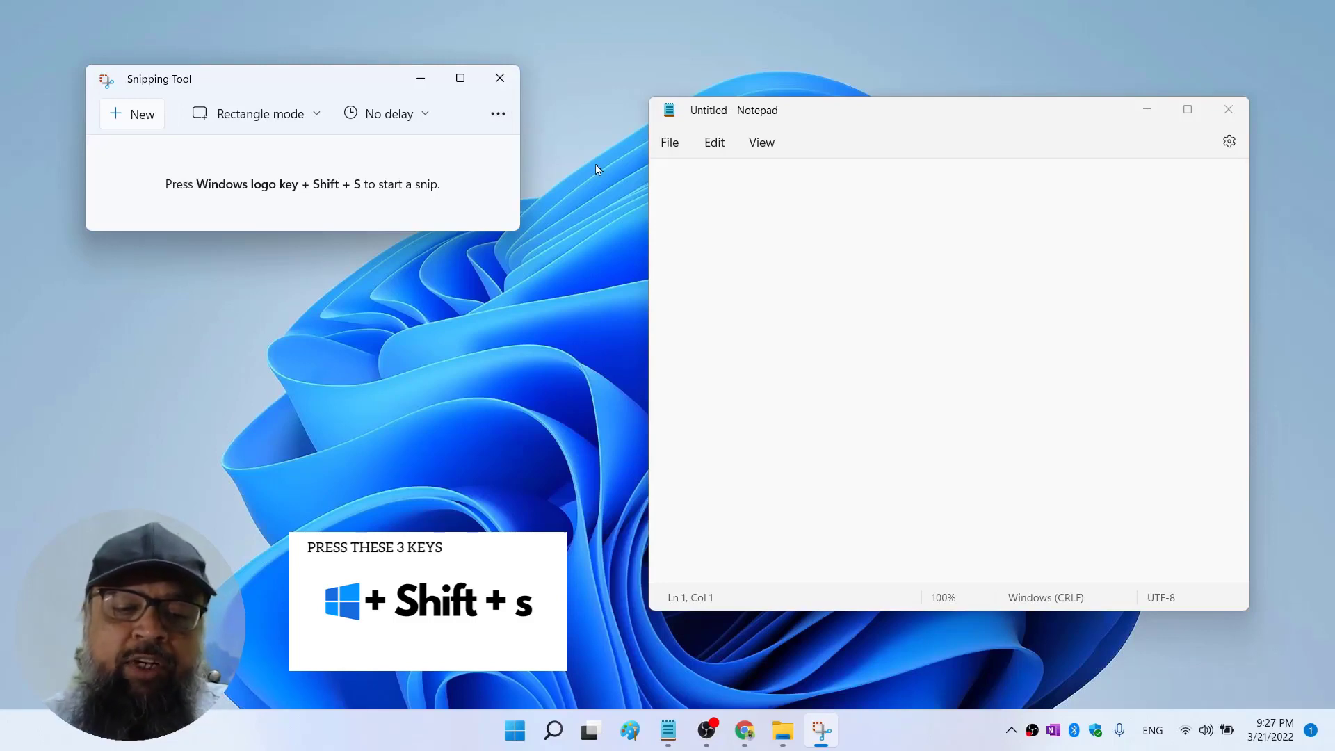
Start a Fullscreen Snip with Win+Shift+S, keep No delay, and show the snipping mode list
key("super+shift+s")
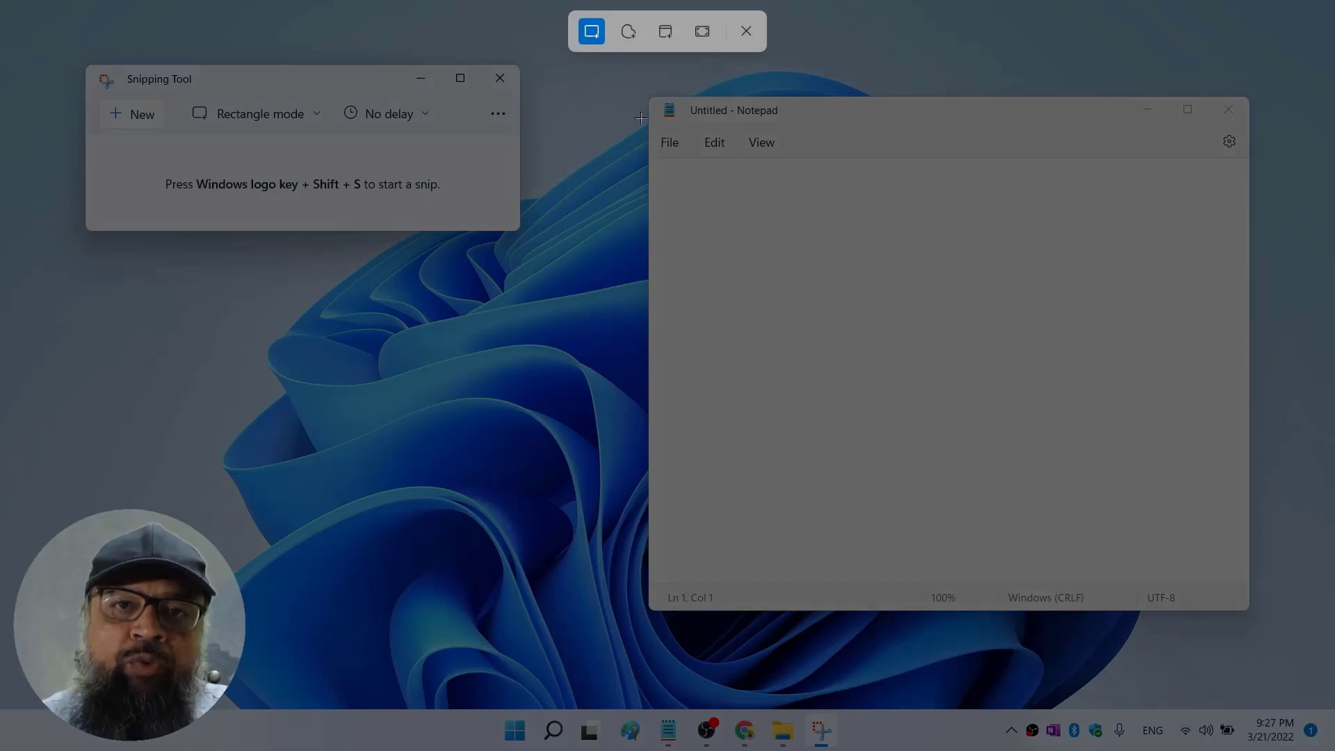
left_click(715, 28)
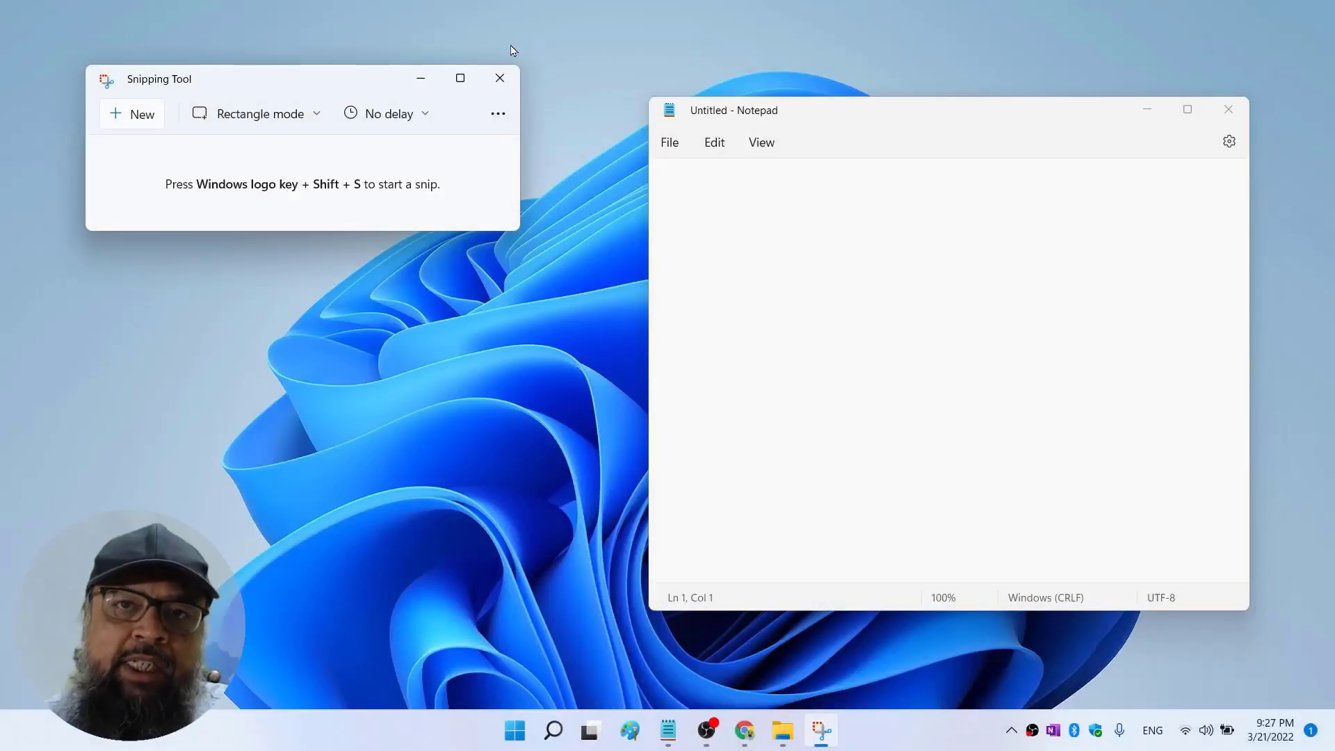
left_click(425, 118)
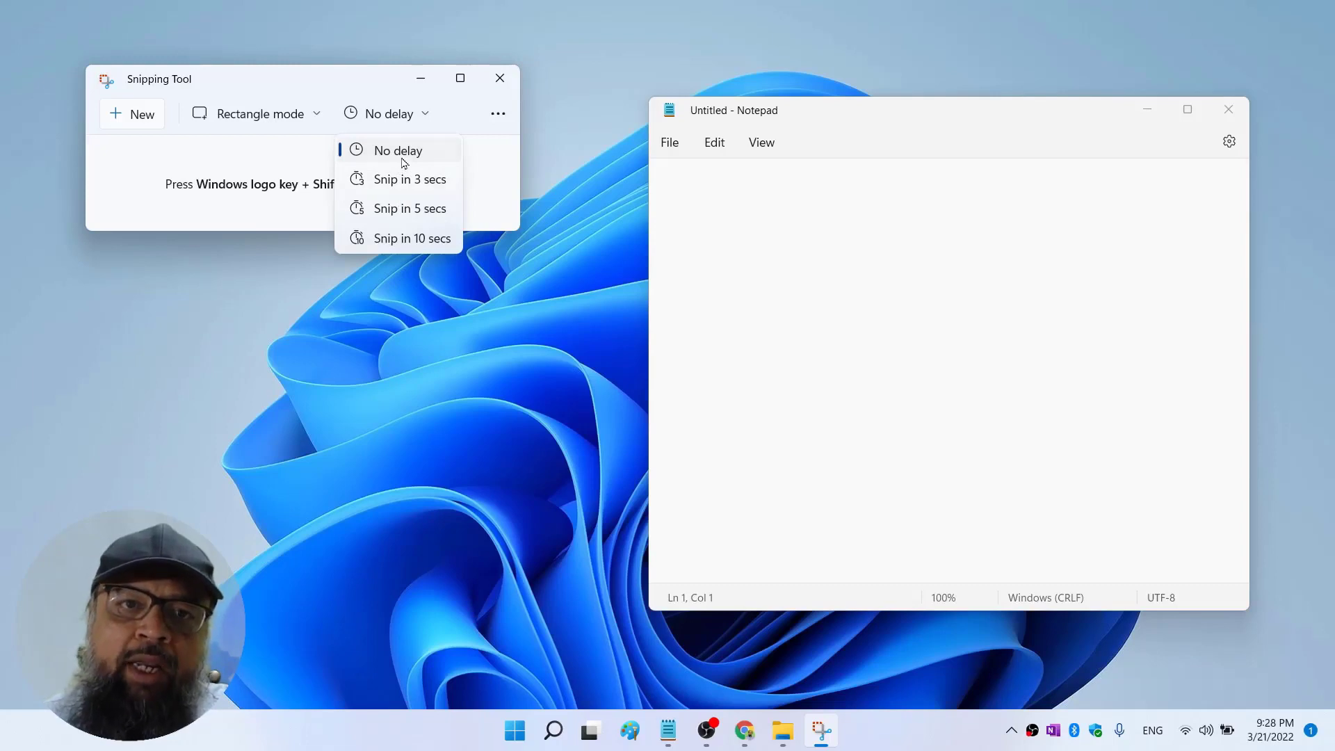
left_click(404, 162)
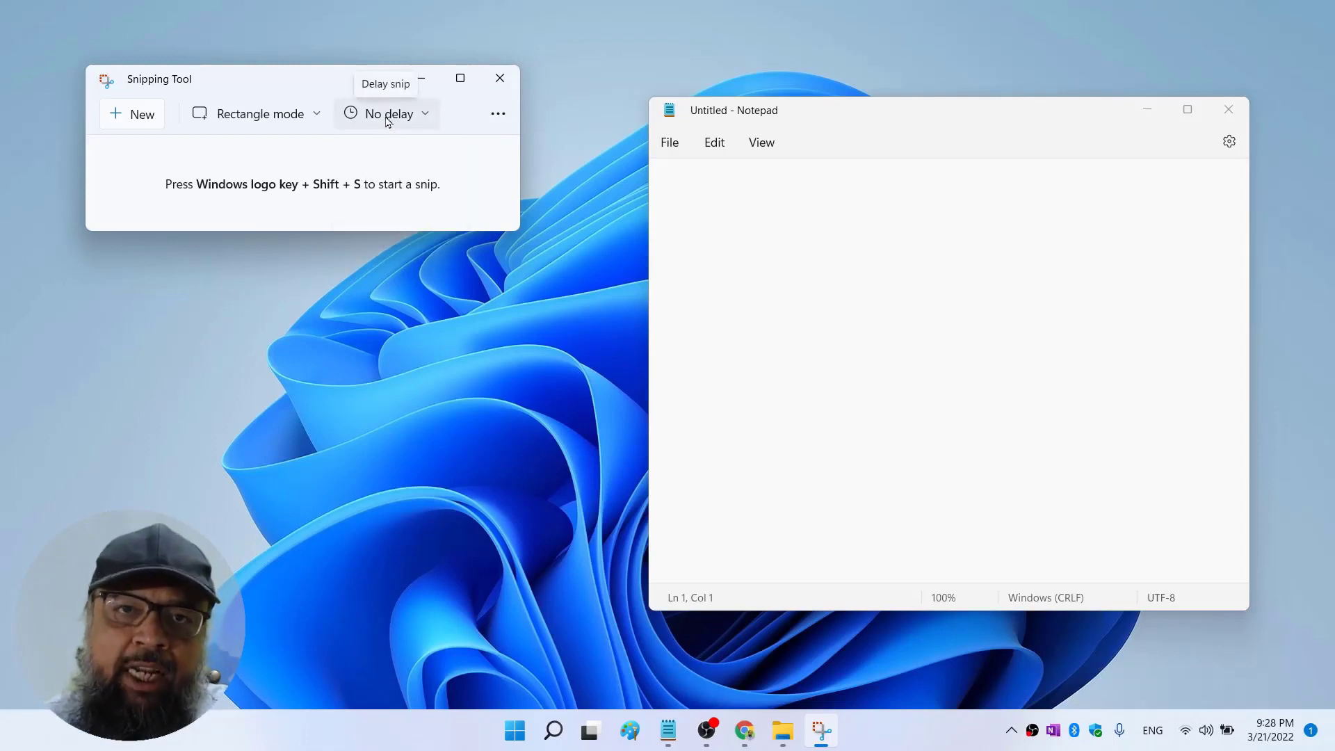
left_click(313, 118)
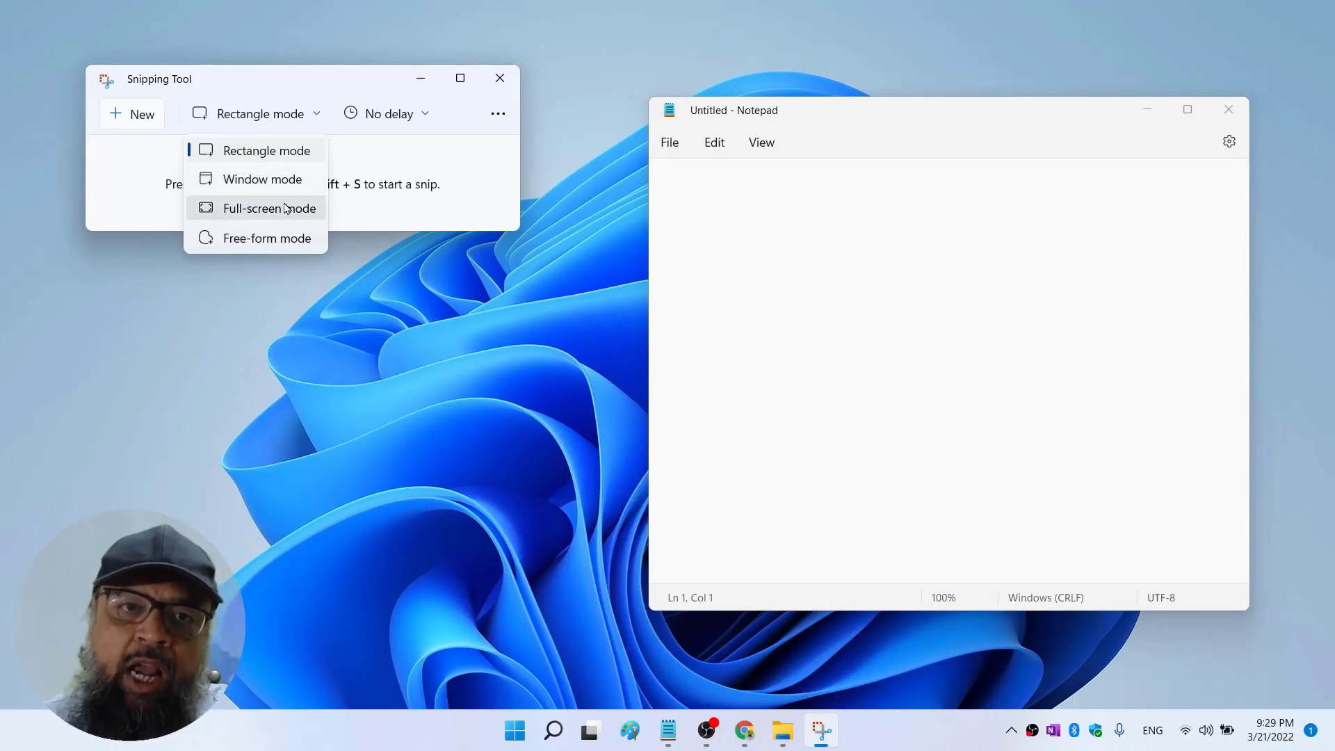
Take a new Free-form snip outlining the top of the Notepad window
left_click(267, 239)
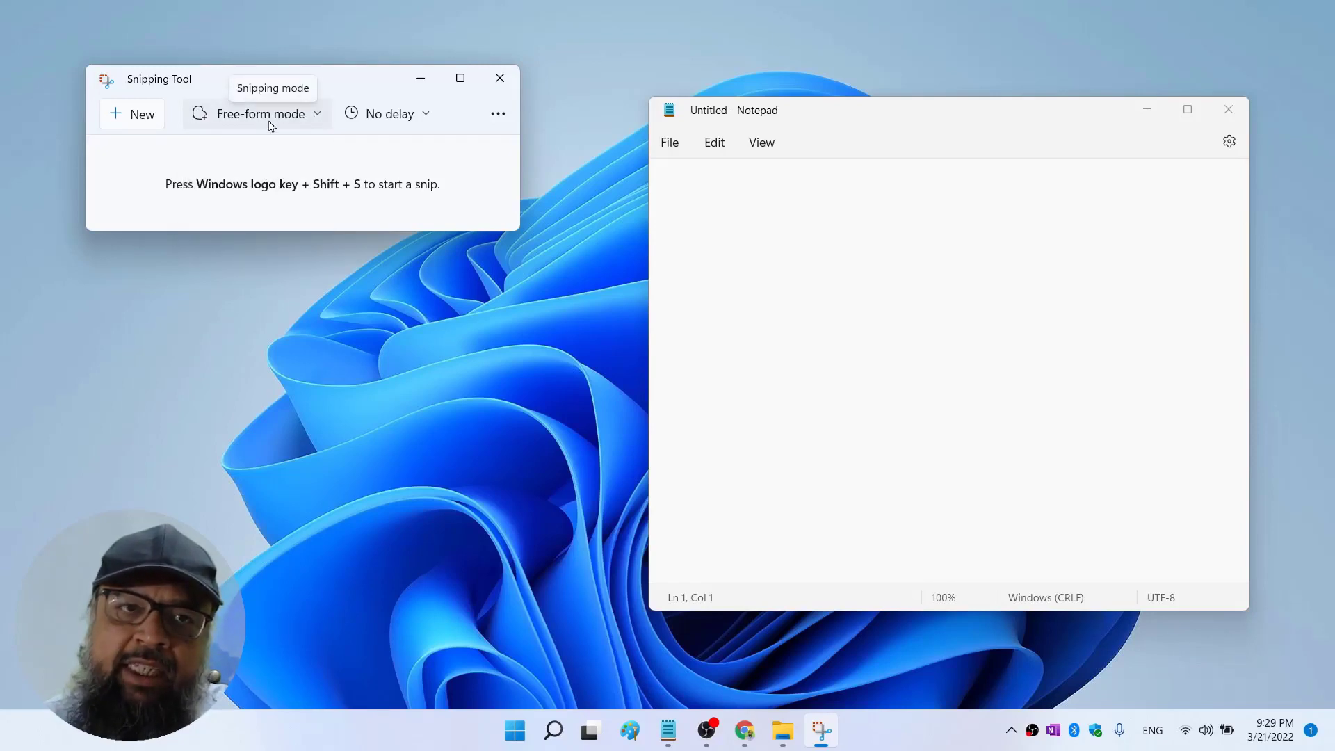
left_click(139, 115)
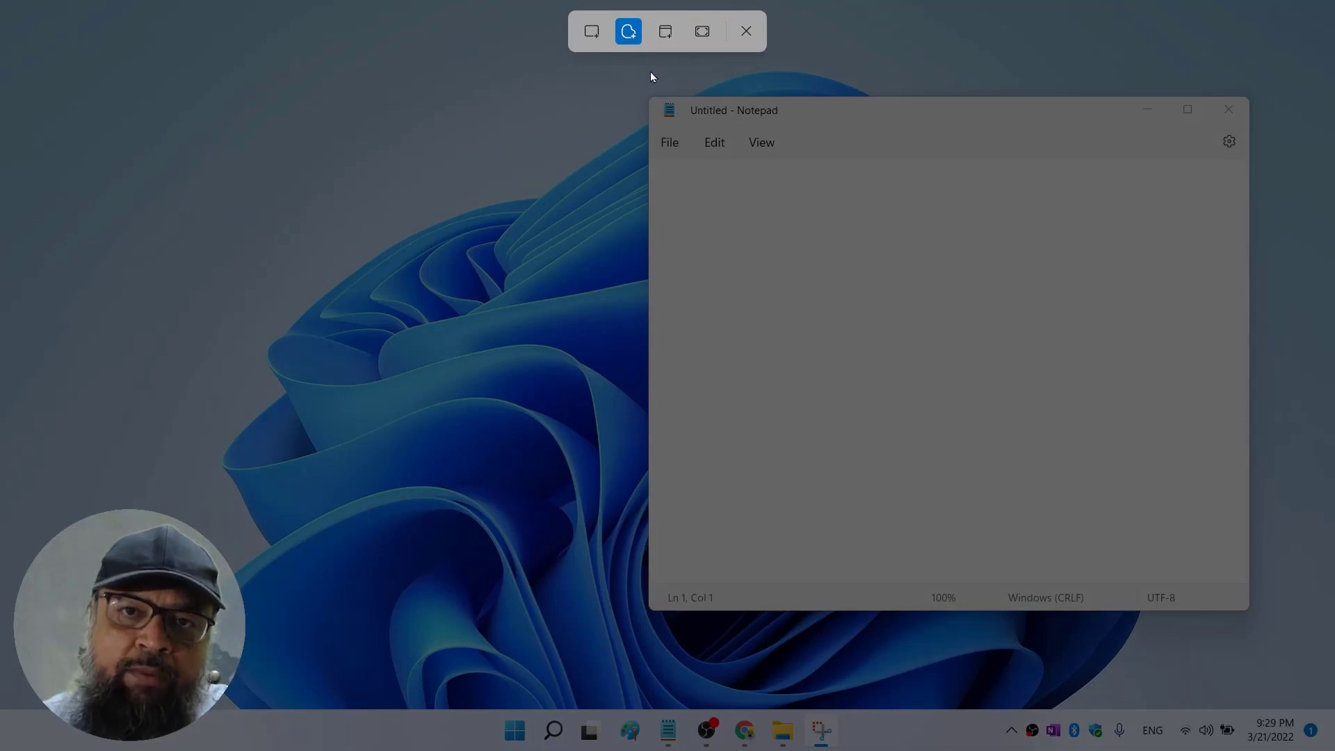
mouse_move(660, 74)
left_mouse_down()
mouse_move(586, 176)
mouse_move(724, 286)
mouse_move(968, 247)
mouse_move(1057, 35)
mouse_move(440, 23)
left_mouse_up()
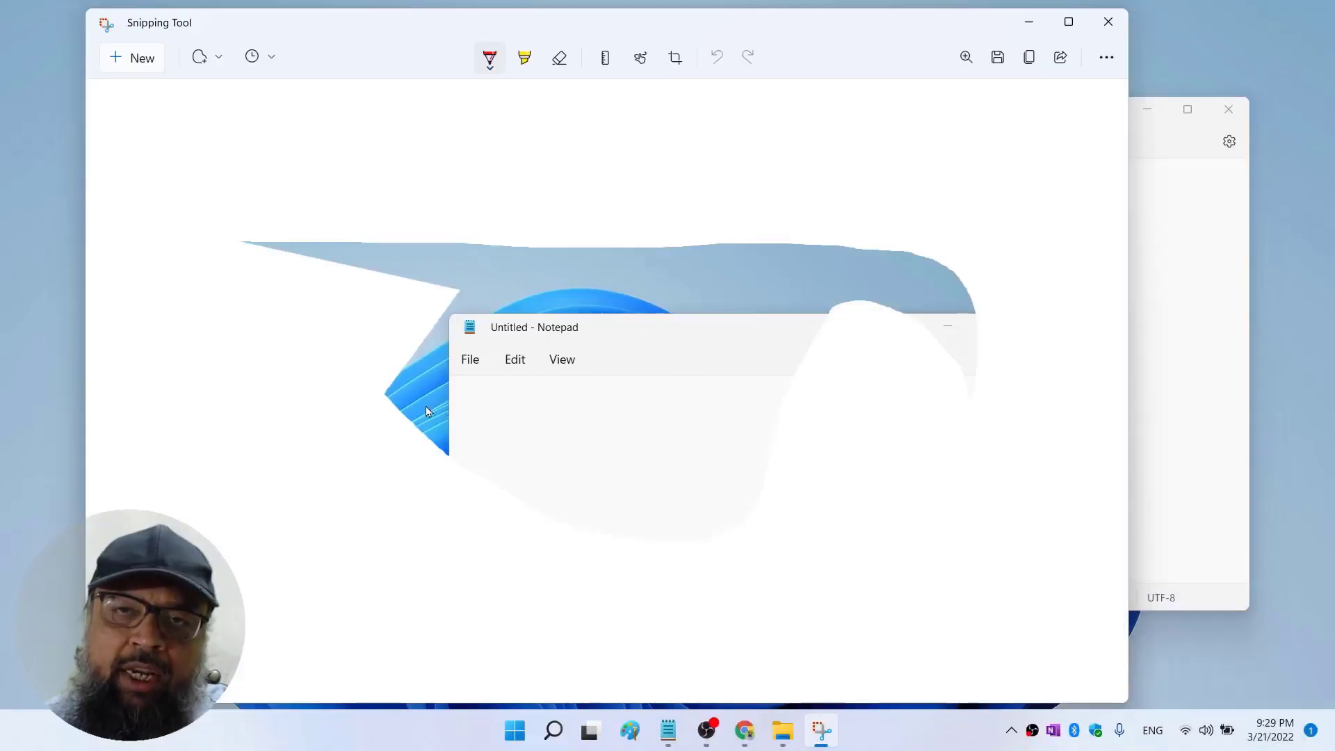
left_click(1108, 21)
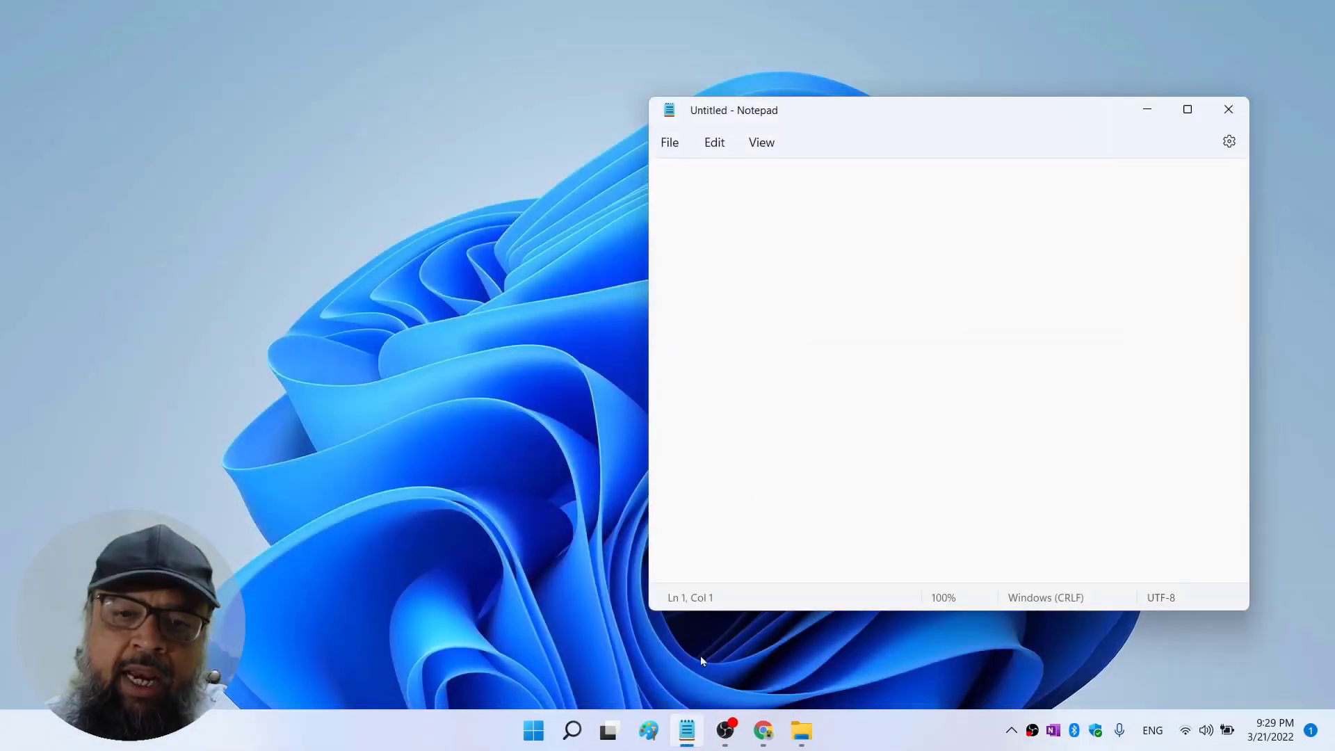
left_click(572, 730)
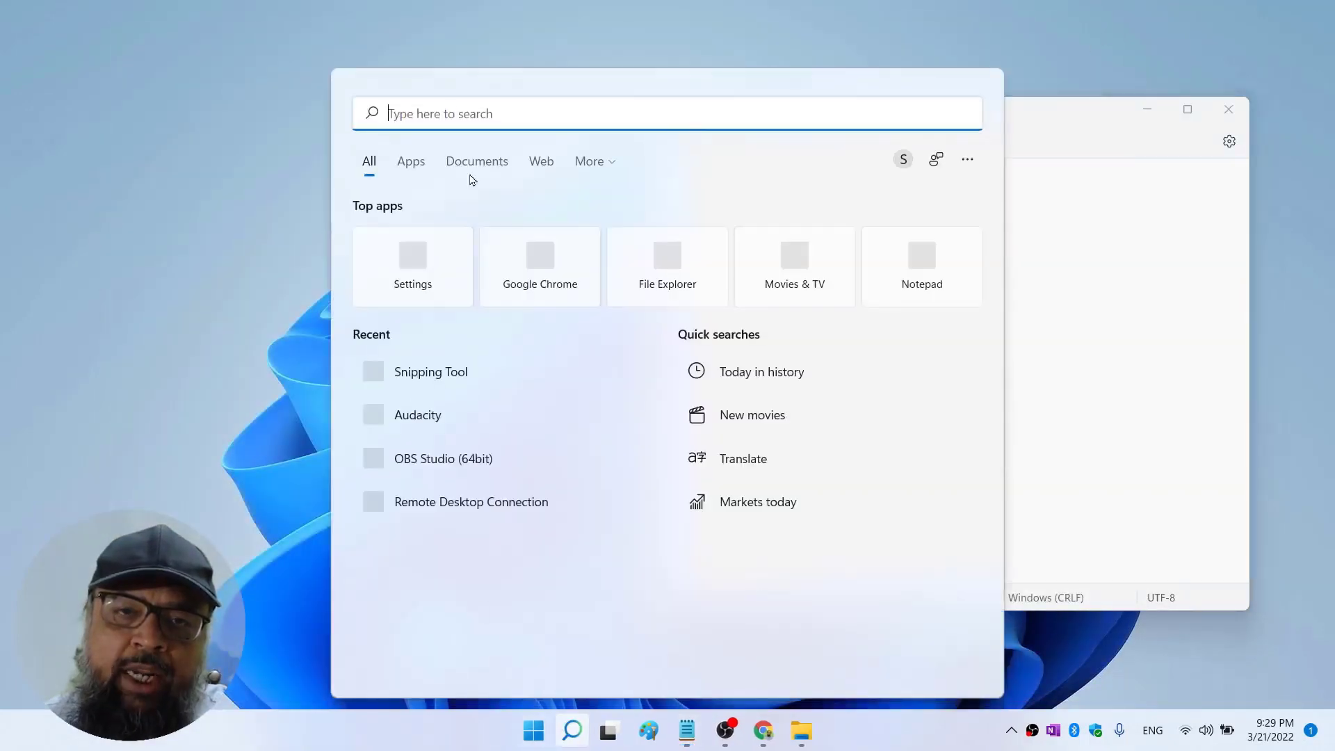
left_click(430, 371)
left_click(316, 57)
left_click(304, 96)
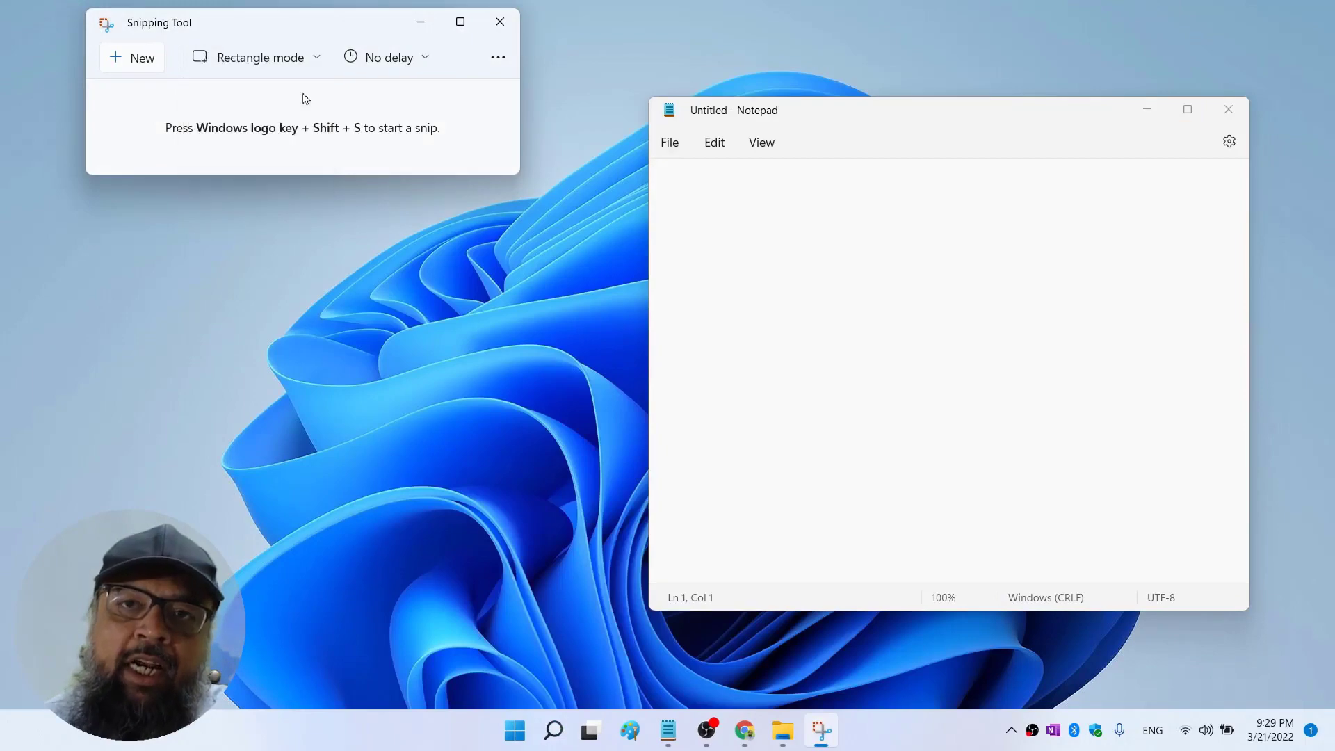
left_click(144, 64)
left_click_drag(634, 87, 1043, 392)
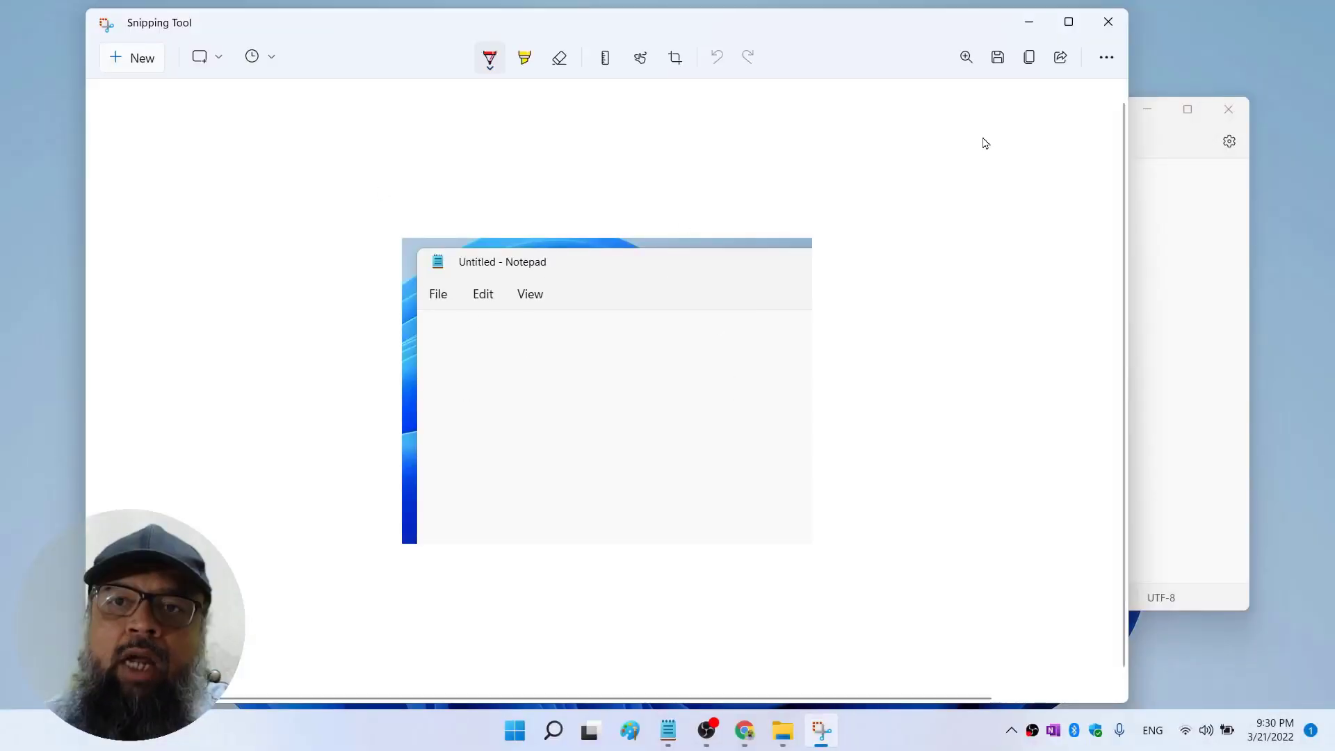
left_click(998, 60)
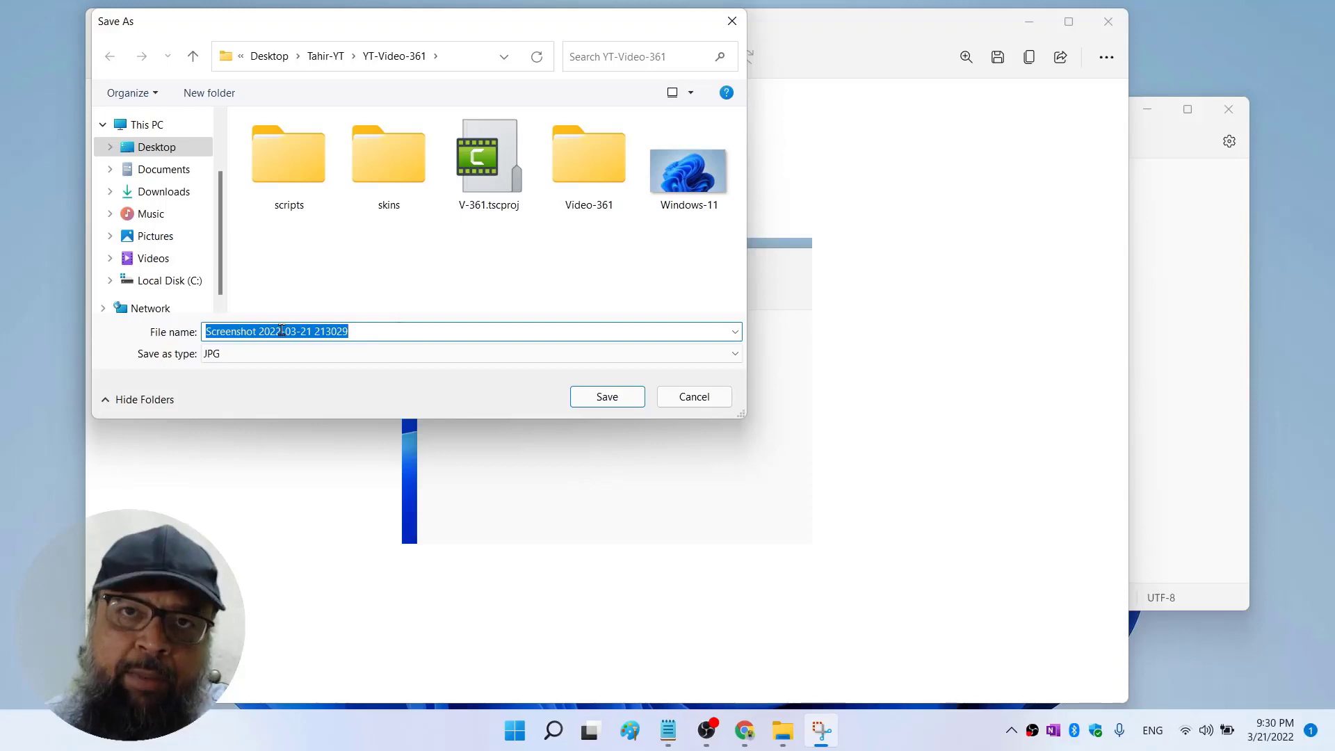
left_click(707, 351)
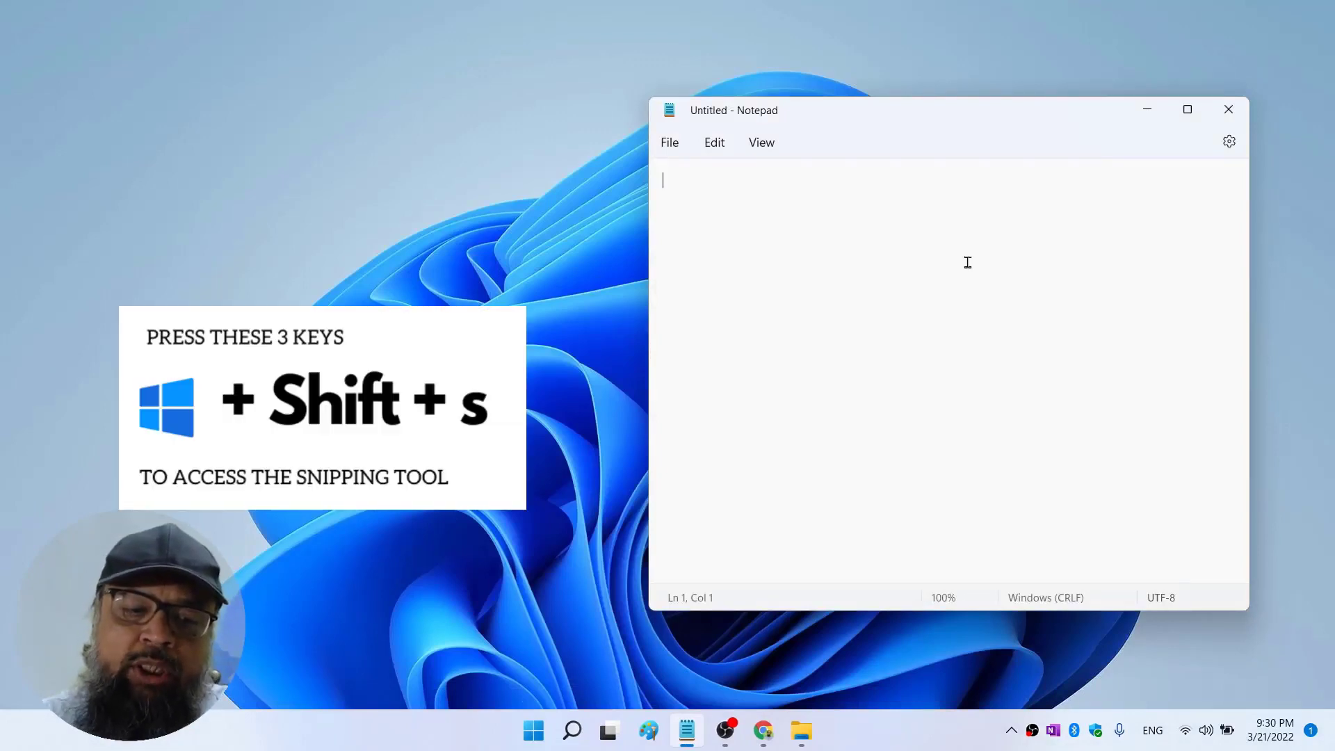
Copy a Fullscreen Snip to the clipboard via Win+Shift+S and launch Paint from the taskbar
key("super+shift+s")
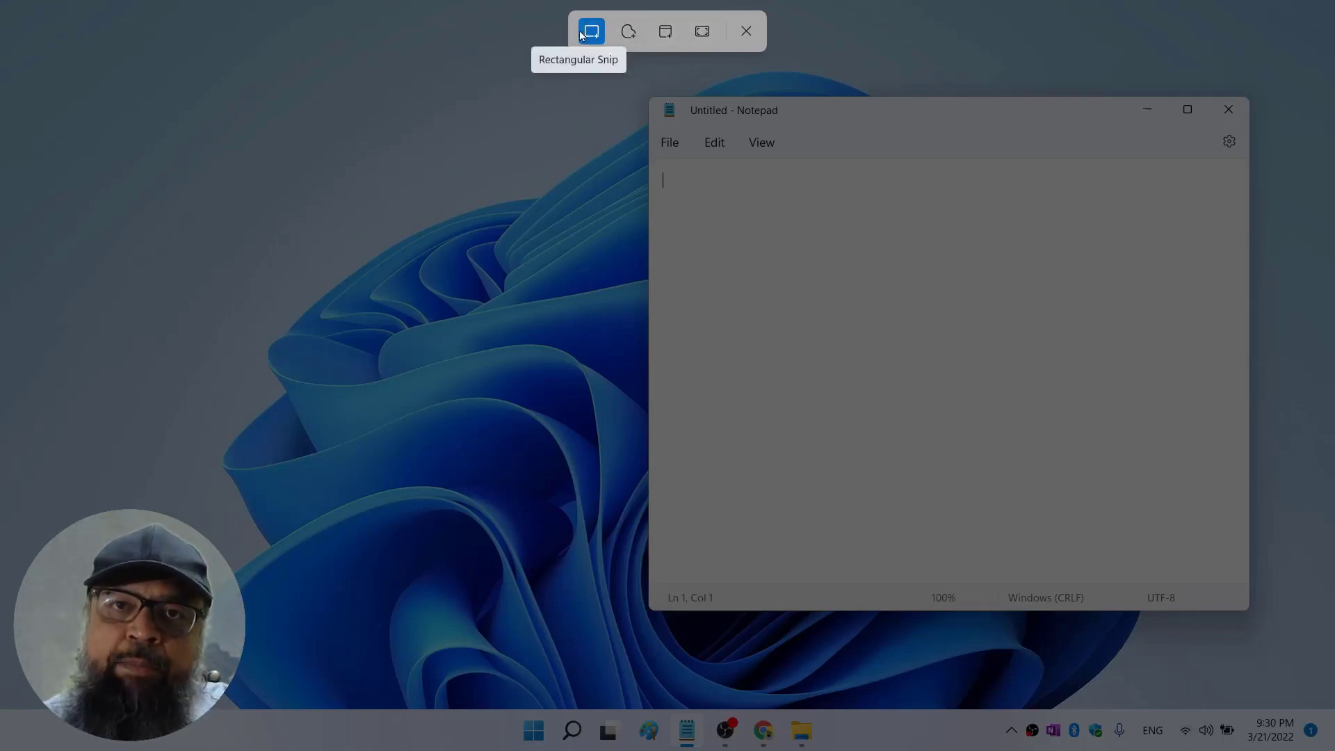
left_click(702, 31)
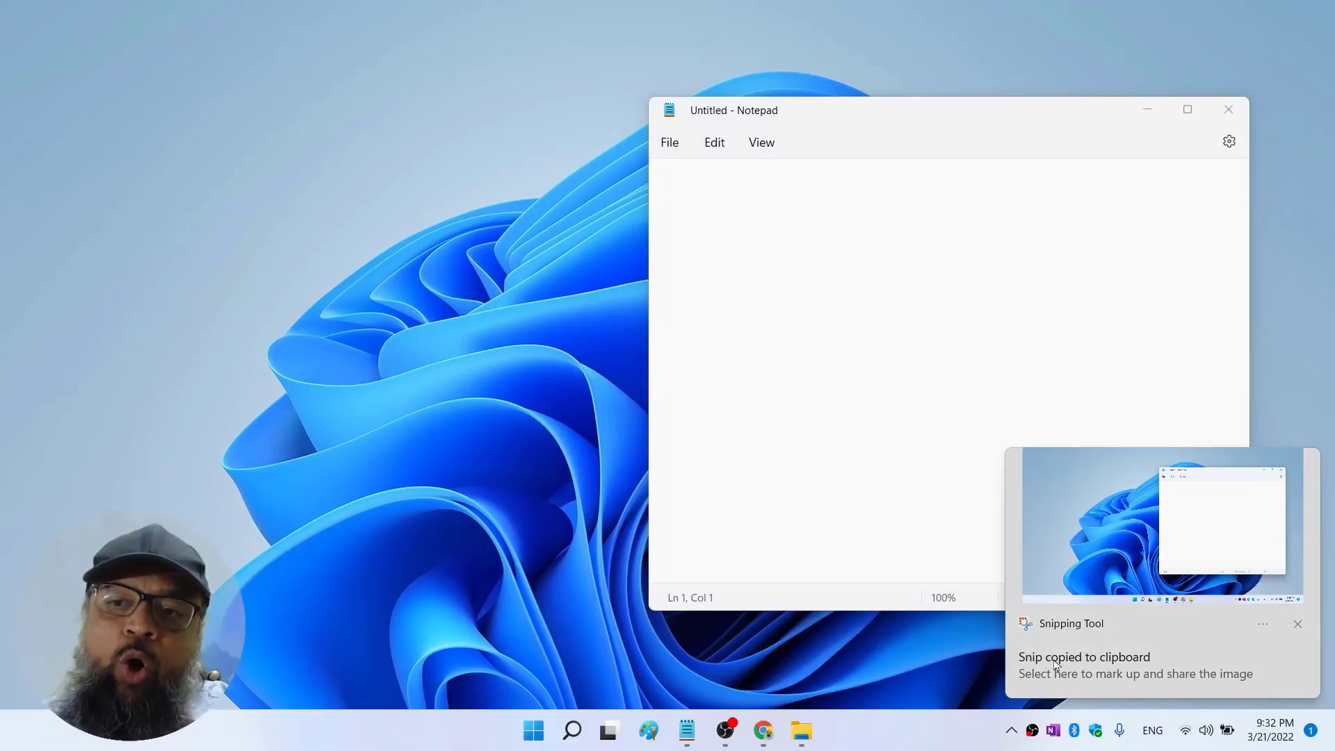
left_click(641, 733)
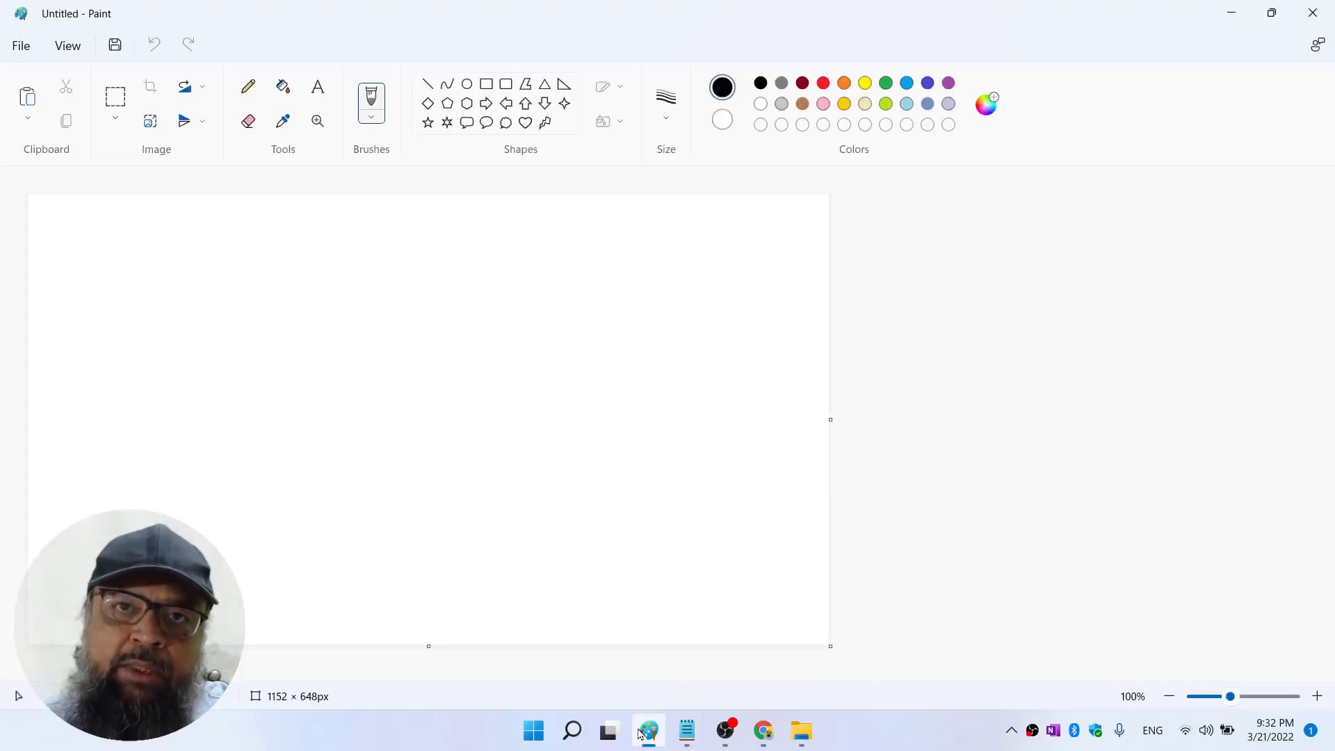
Paste the screenshot onto the Paint canvas and bring up the File menu
left_click(28, 103)
left_click(22, 45)
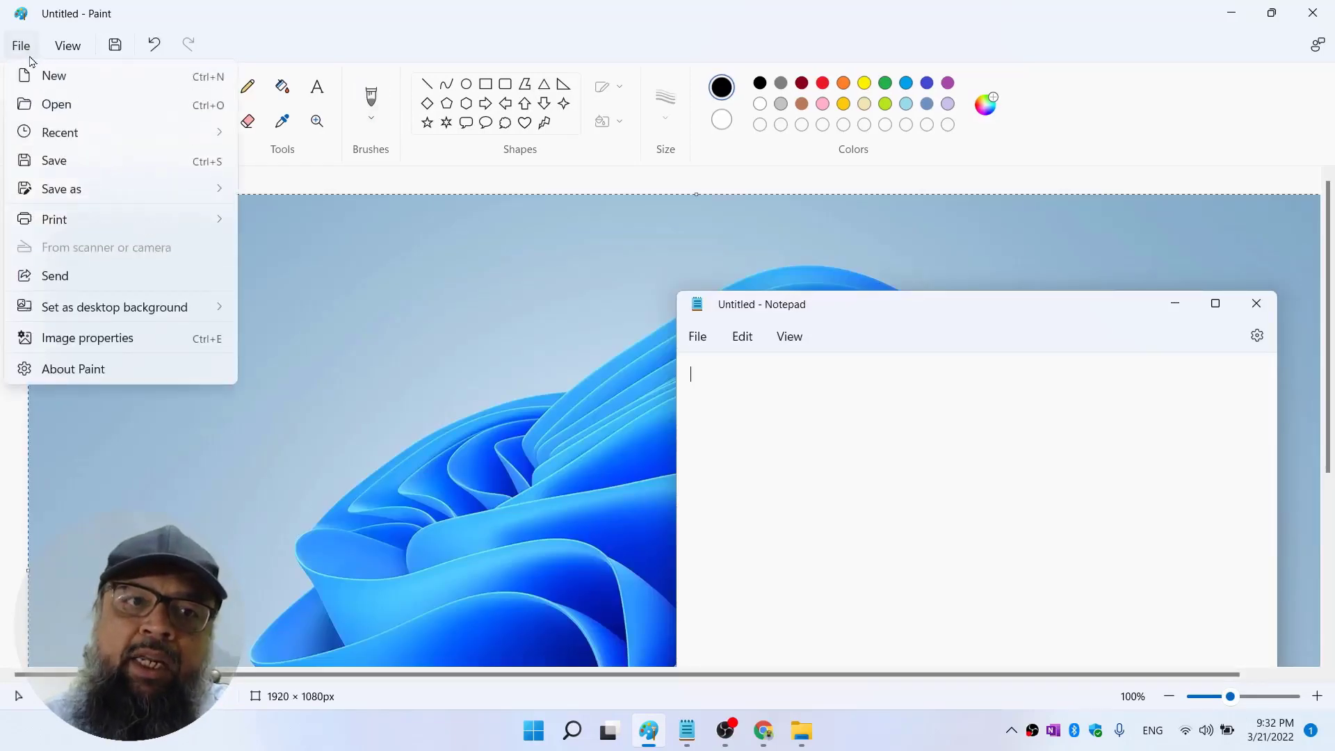
mouse_move(76, 200)
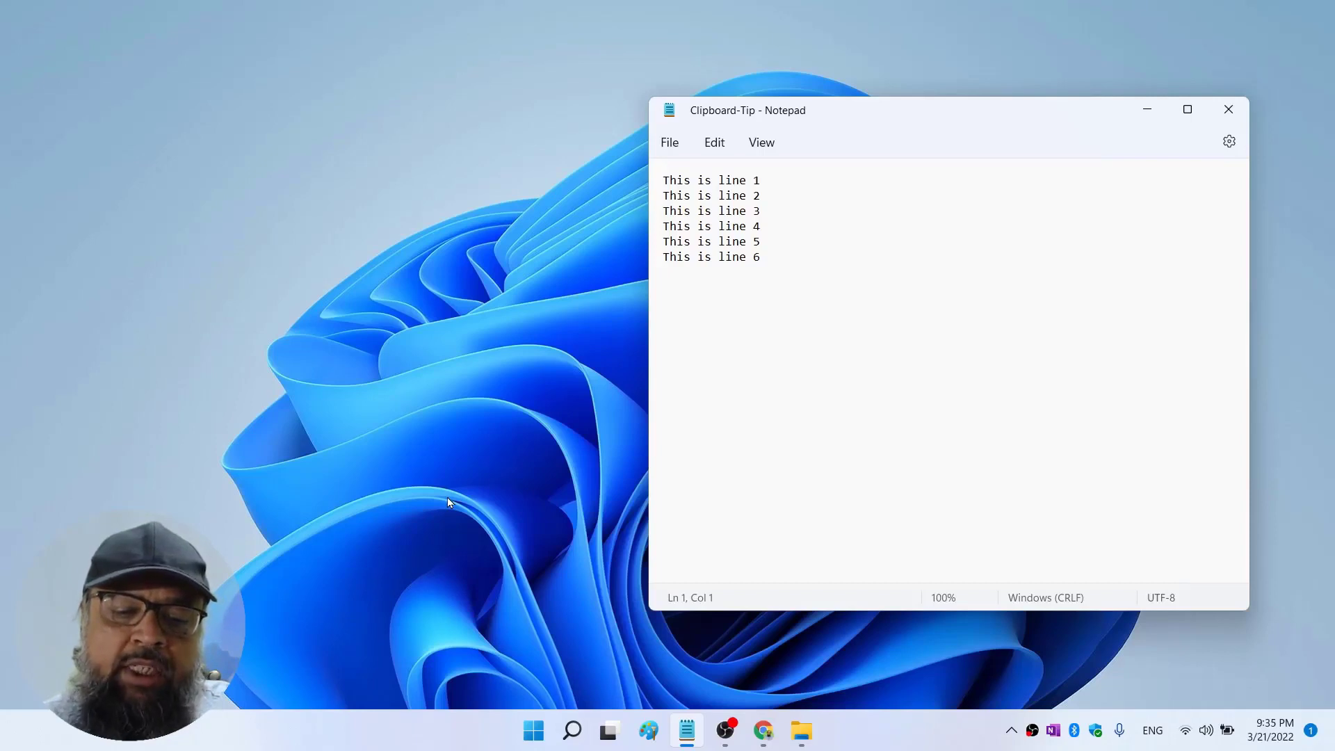
Copy 'This is line 1' to the clipboard
left_click(974, 165)
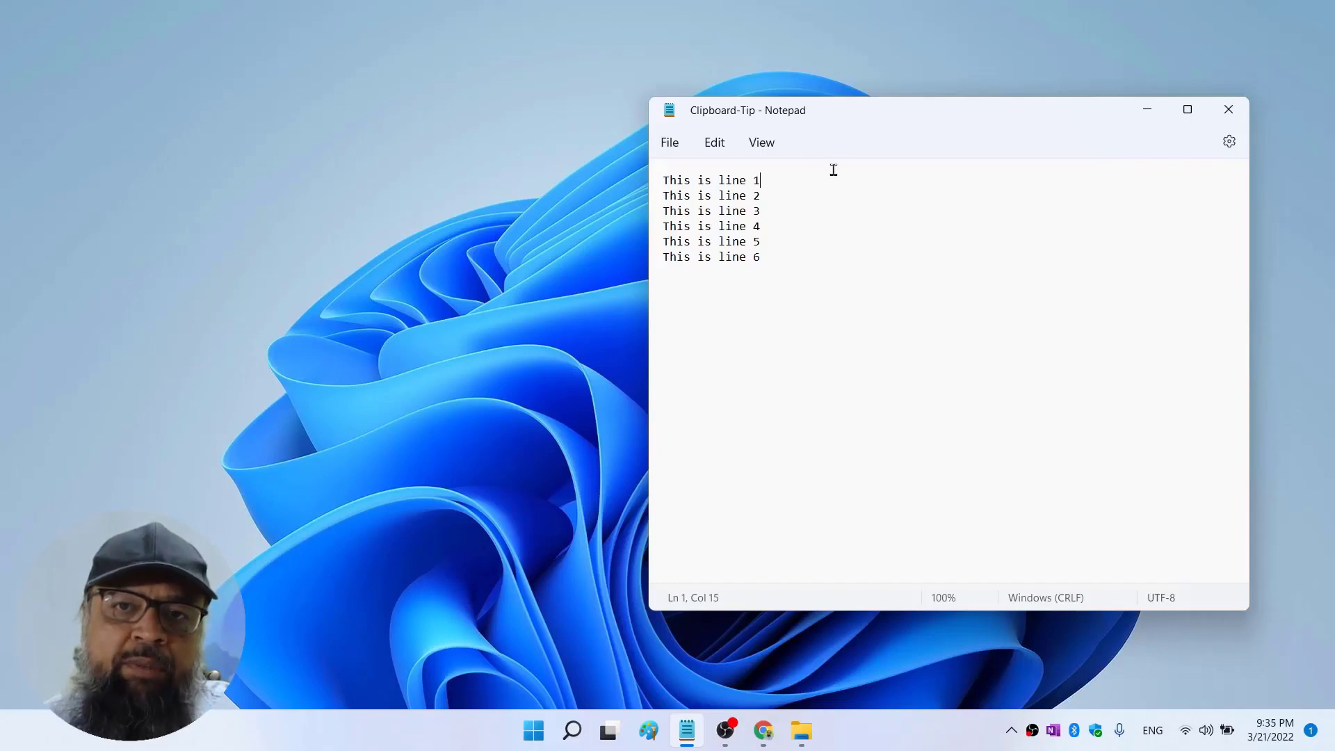
left_click_drag(794, 183, 666, 183)
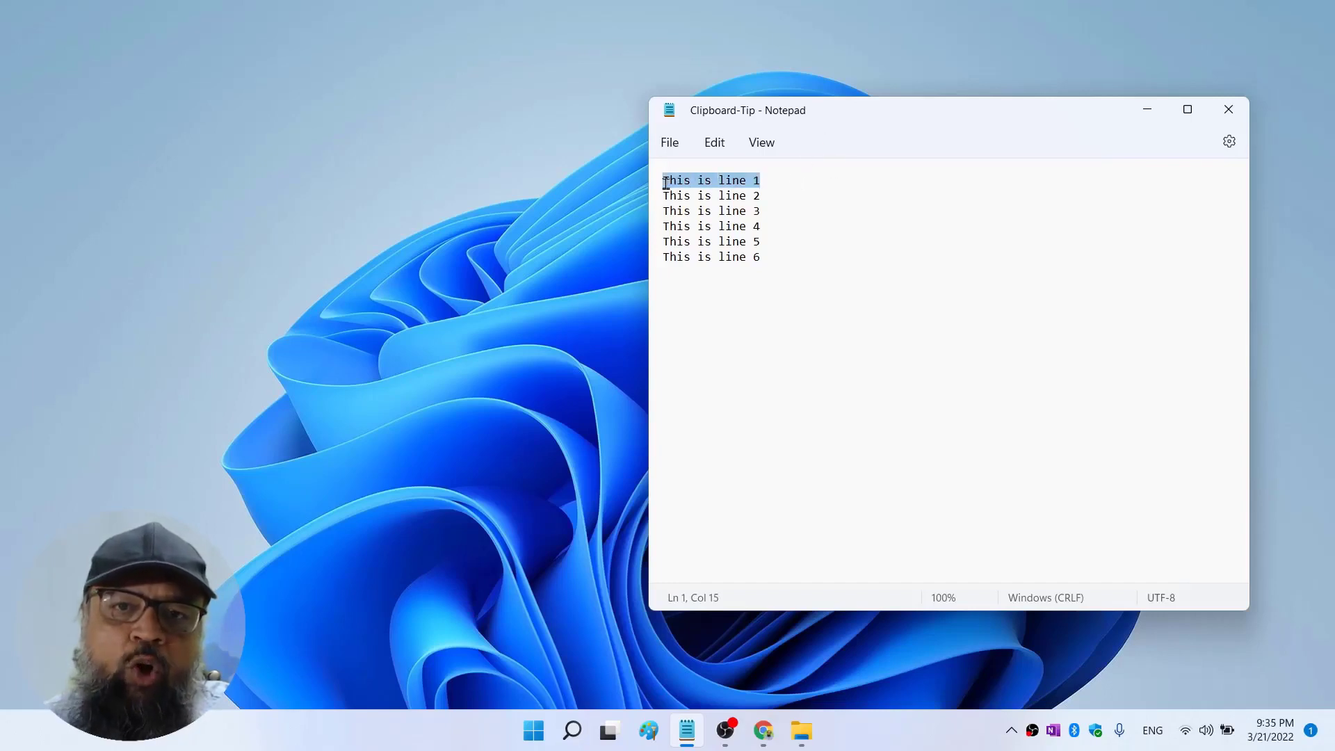
right_click(684, 183)
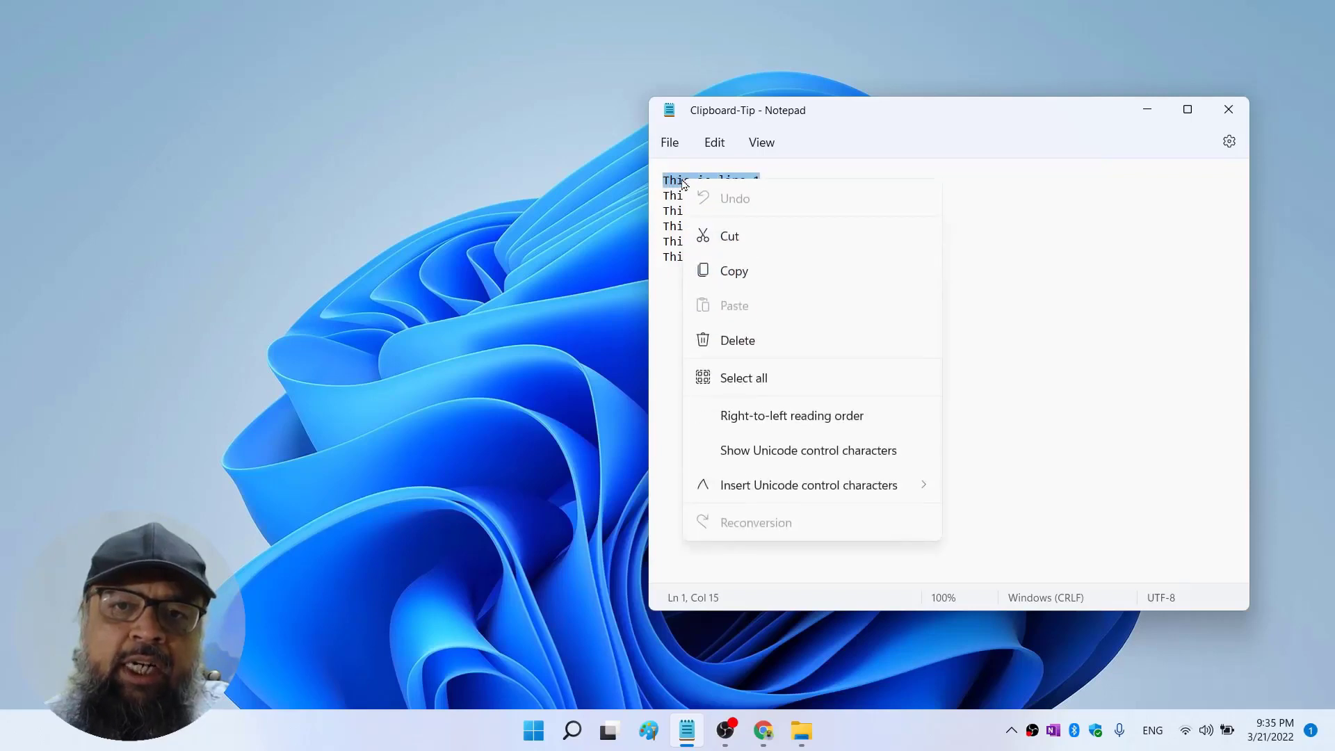
left_click(728, 276)
Copy 'This is line 2' and select 'This is line 6', then add blank lines below the text
left_click_drag(768, 196, 645, 196)
right_click(688, 197)
left_click(748, 285)
left_click_drag(764, 266, 657, 267)
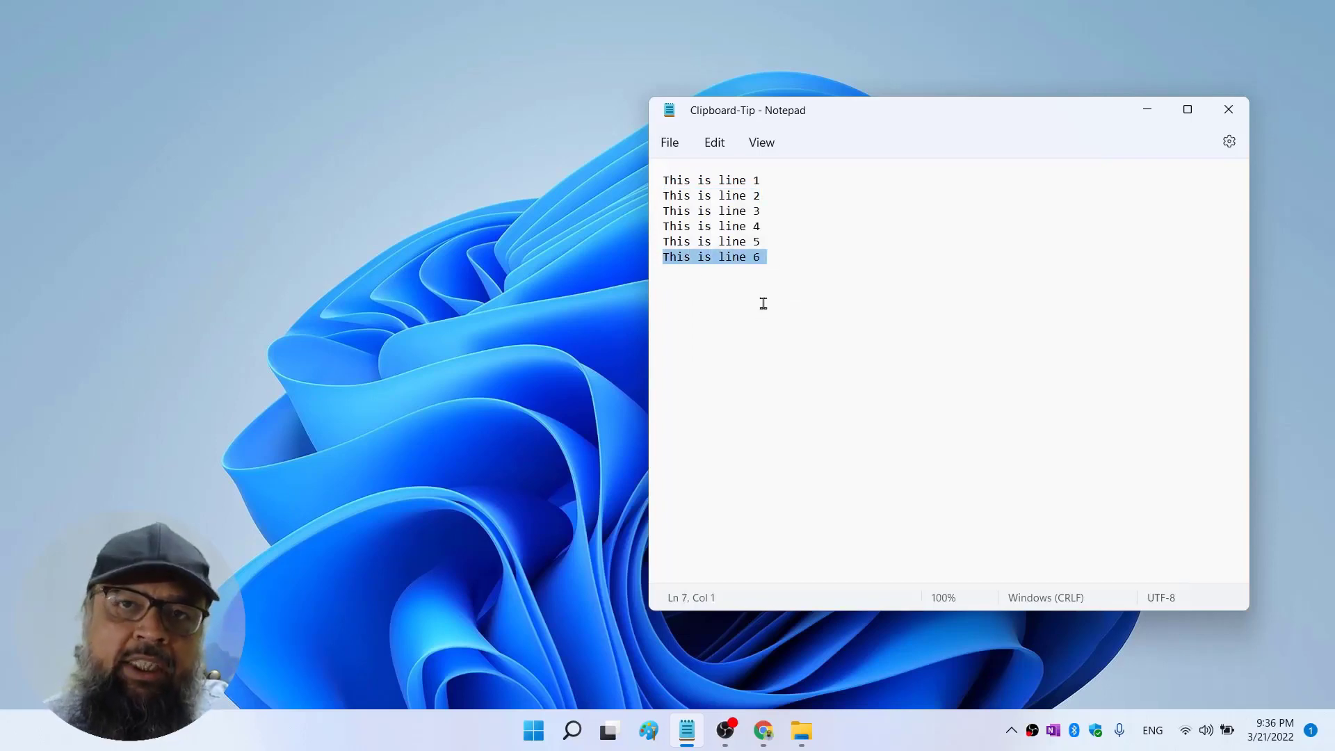
left_click(801, 262)
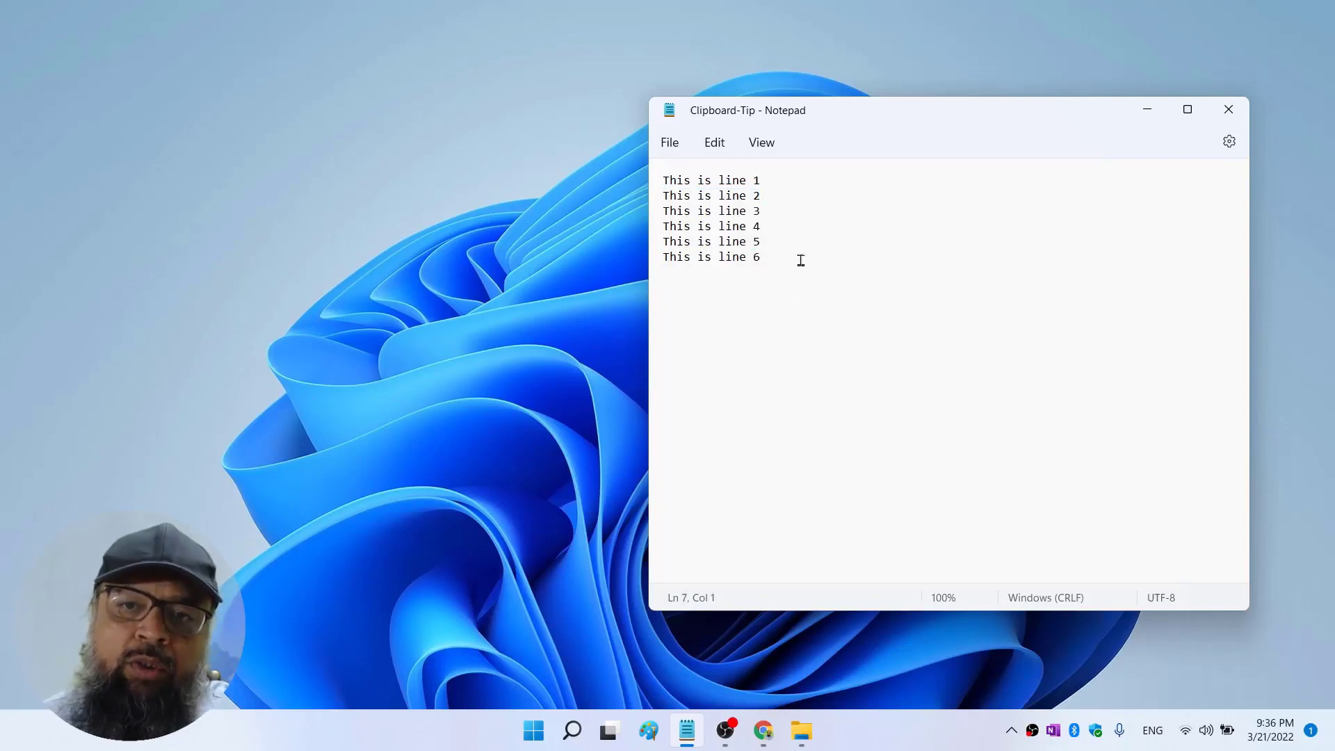
key("Return")
key("Return")
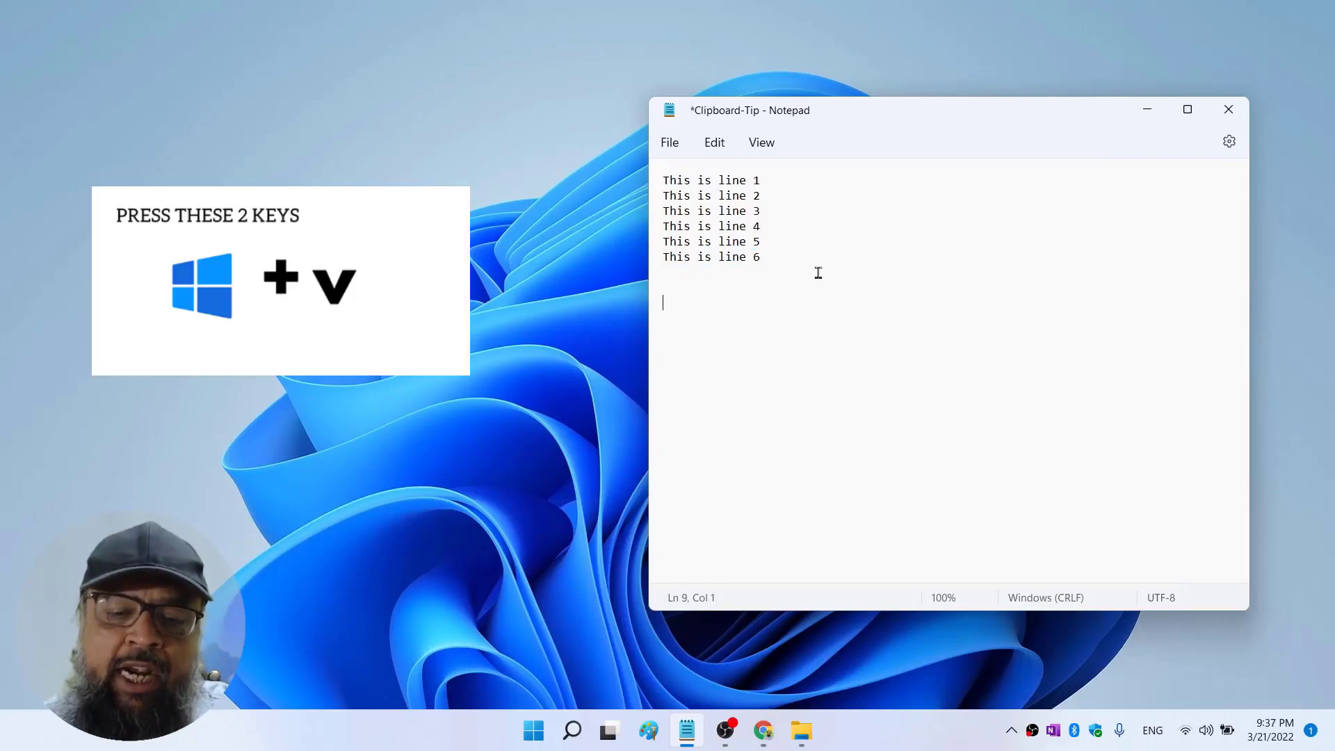
Paste 'This is line 2' and 'This is line 6' from Win+V clipboard history on separate lines
key("super+v")
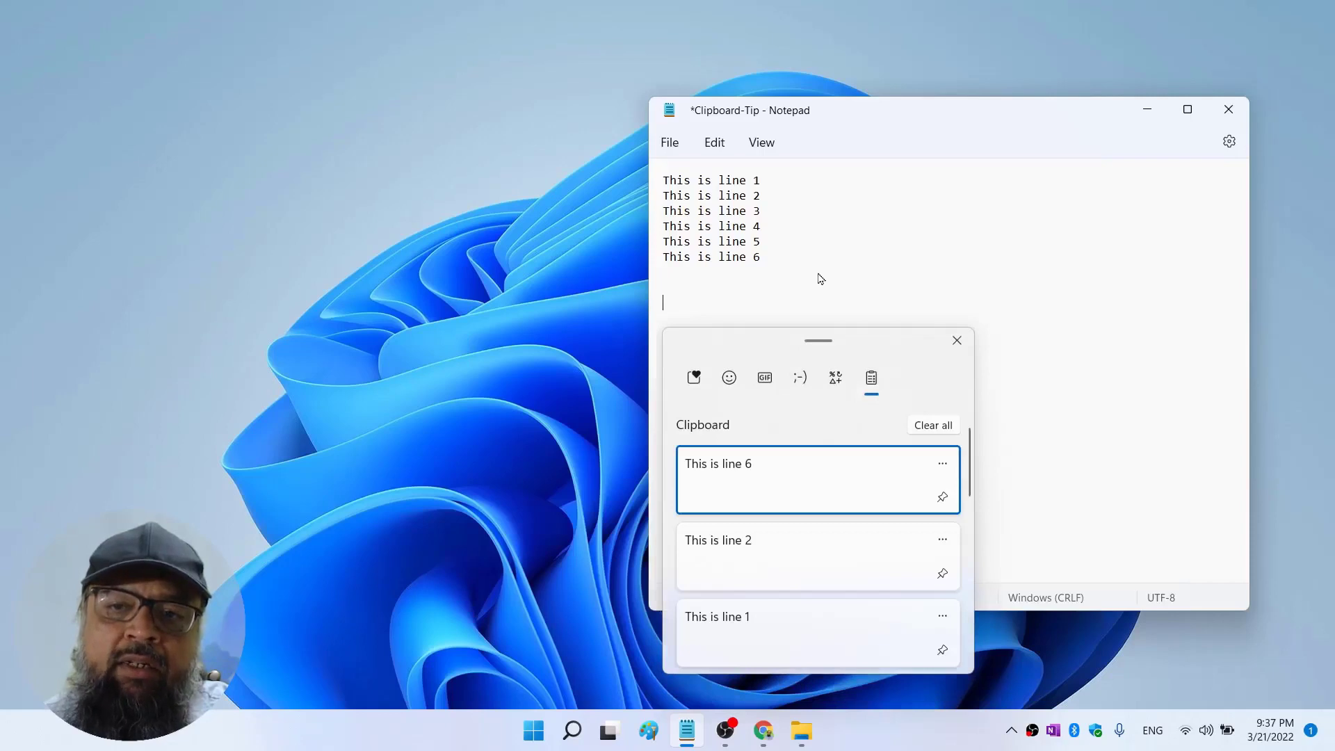
left_click_drag(893, 341, 458, 128)
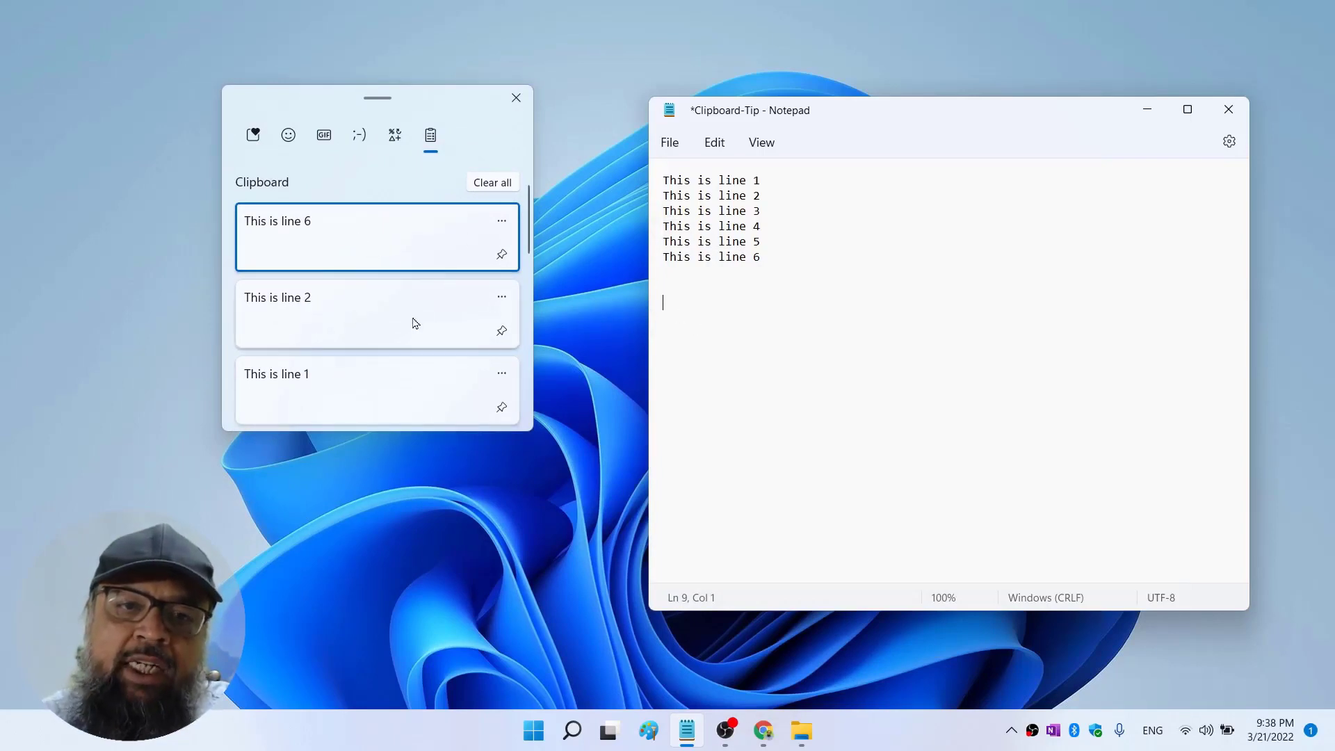
left_click(375, 316)
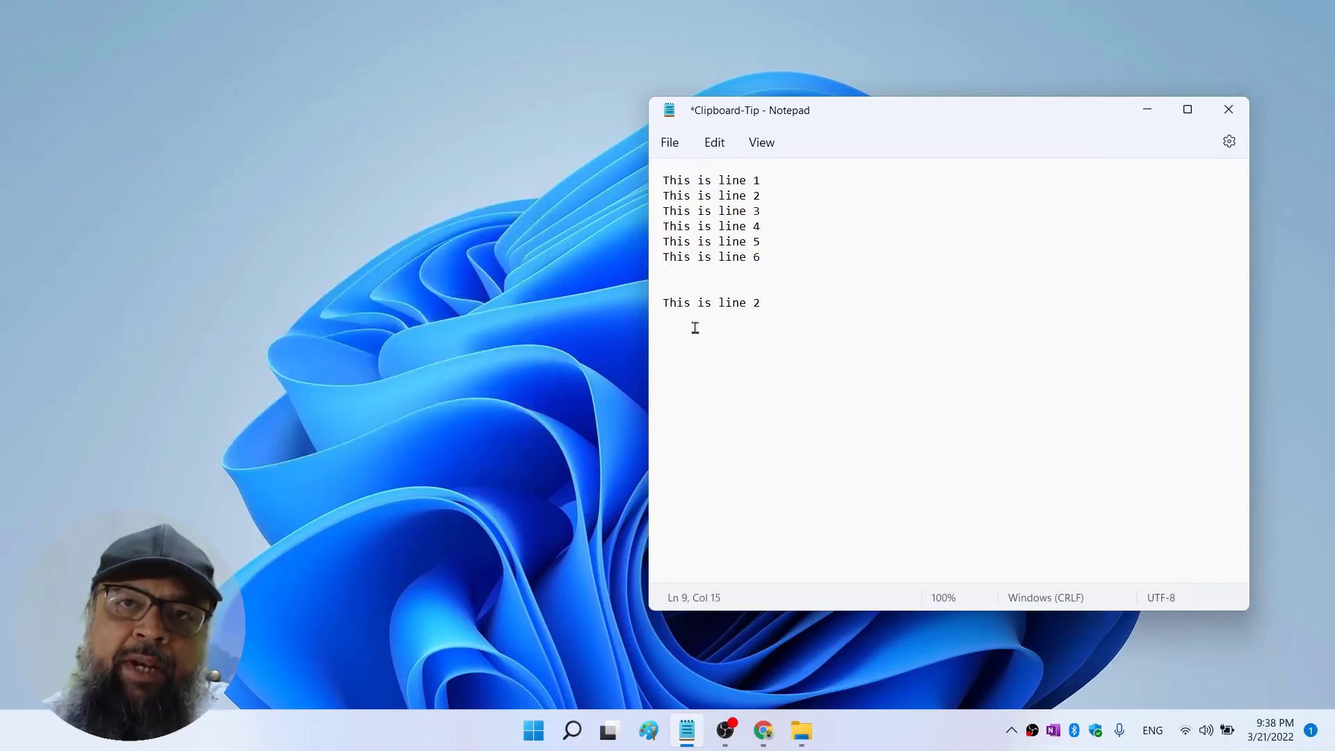
key("Return")
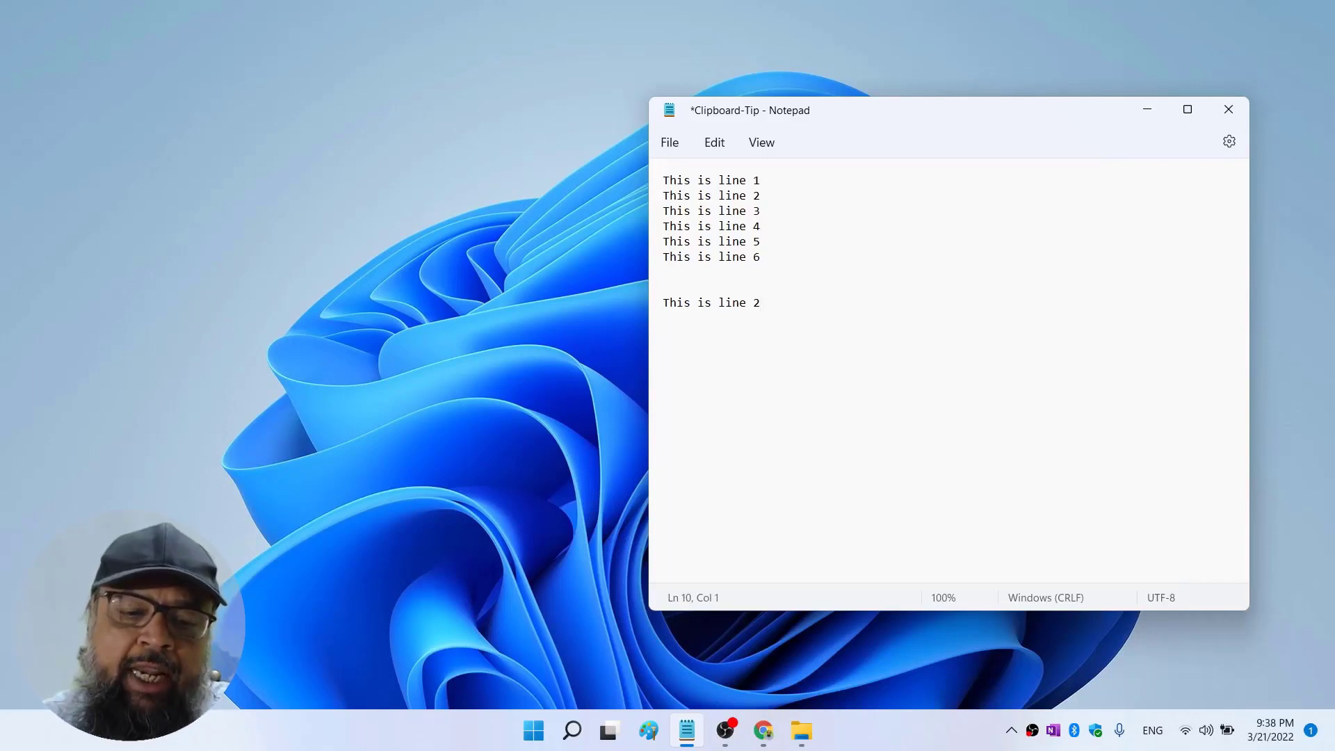
key("super+v")
left_click_drag(774, 351, 346, 210)
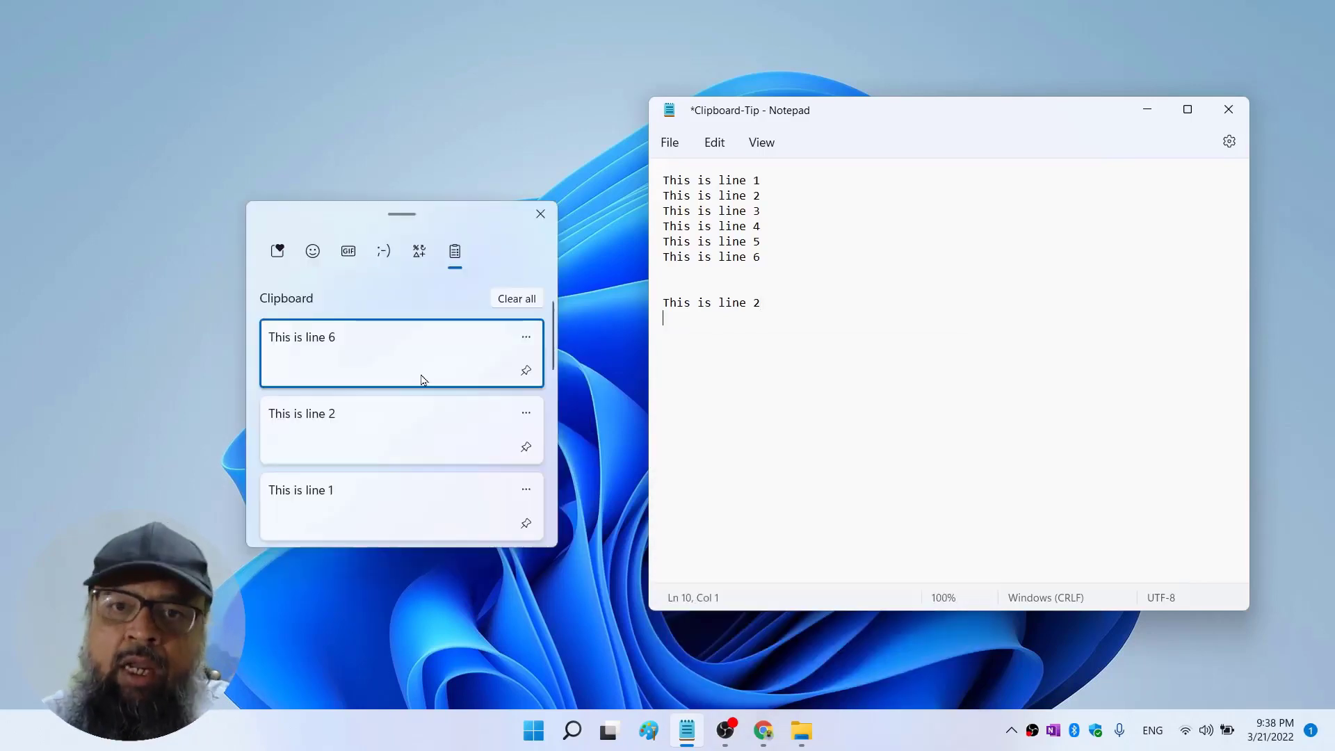
left_click(354, 345)
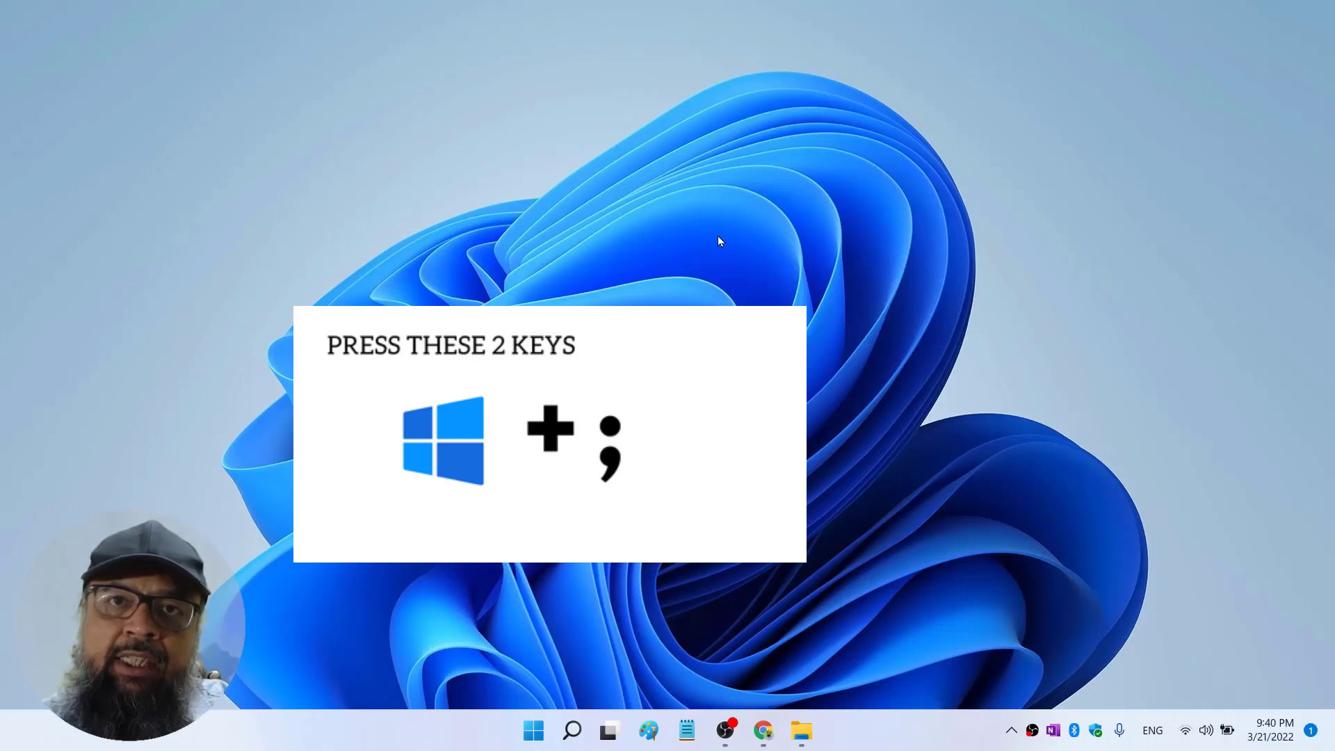
Open the emoji panel with Win+; and move it toward the screen centre
key("super+semicolon")
left_click_drag(1255, 388, 1083, 153)
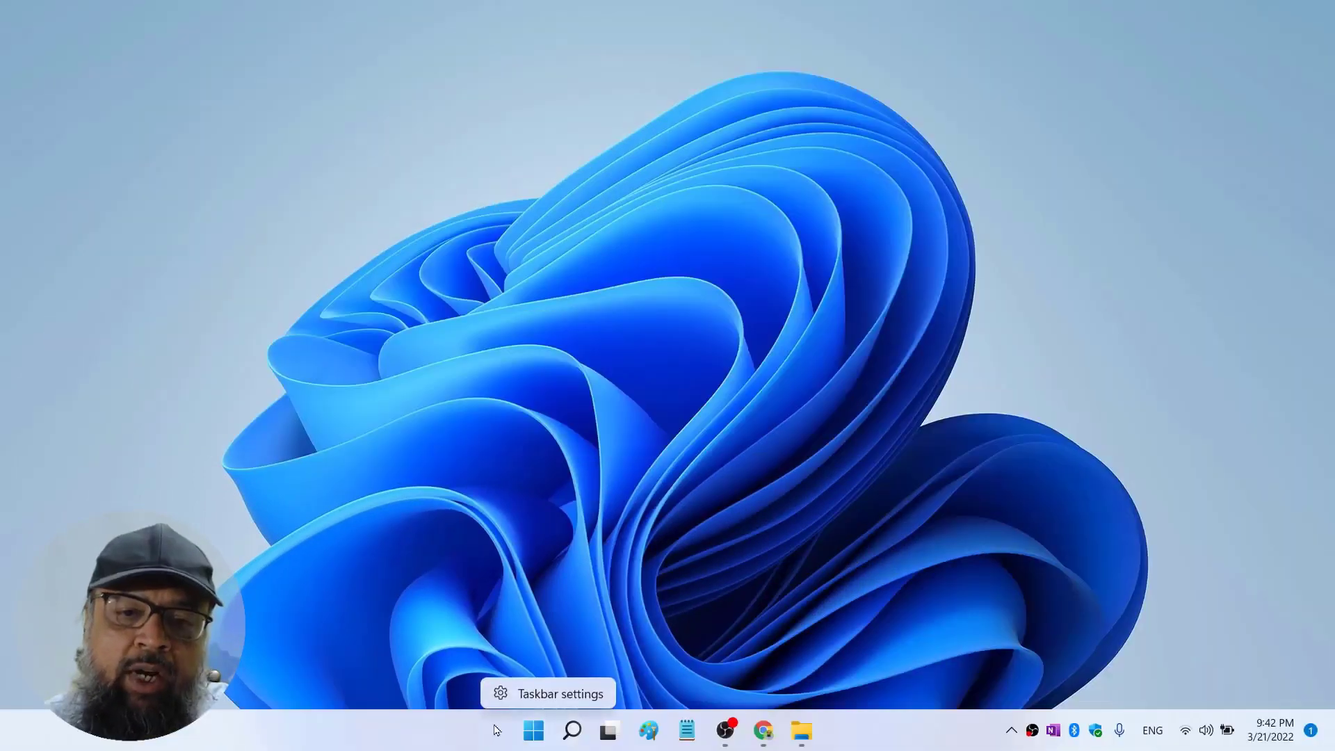
Open Taskbar settings, then open Windows search from the taskbar
left_click(534, 695)
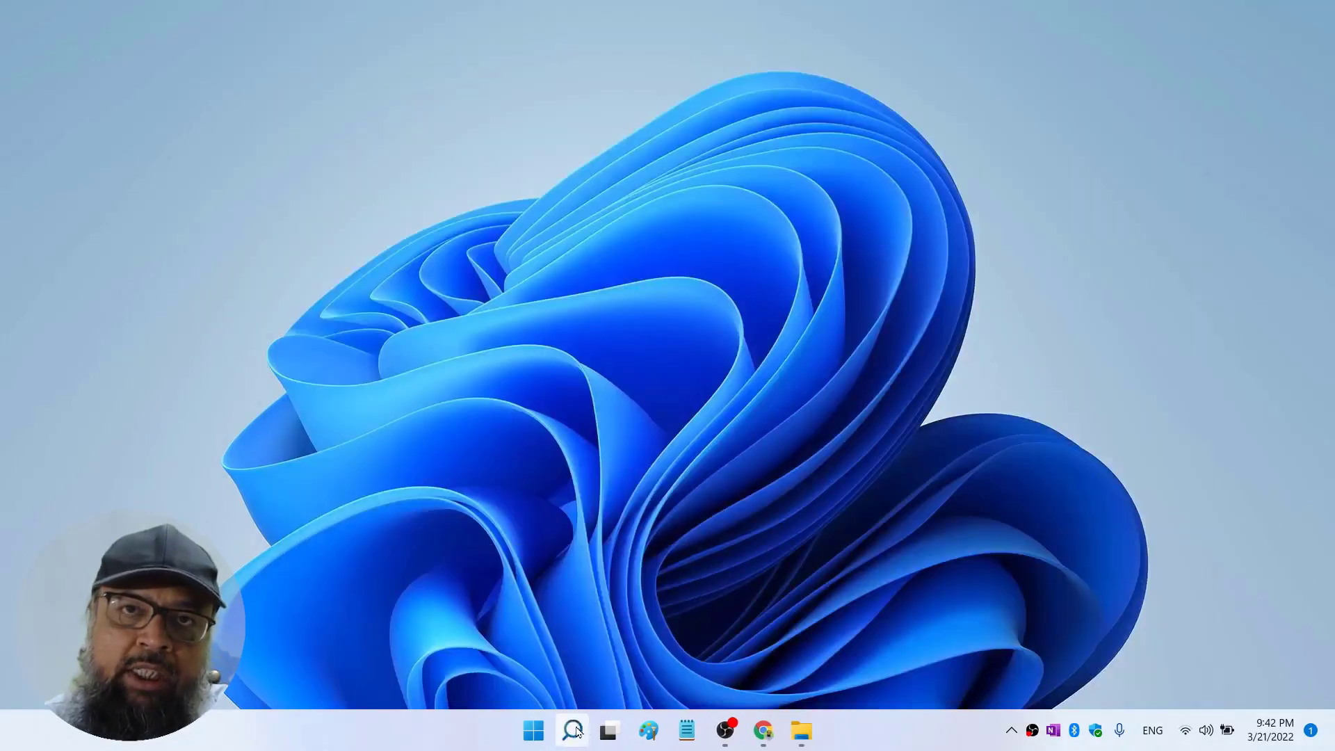
left_click(575, 730)
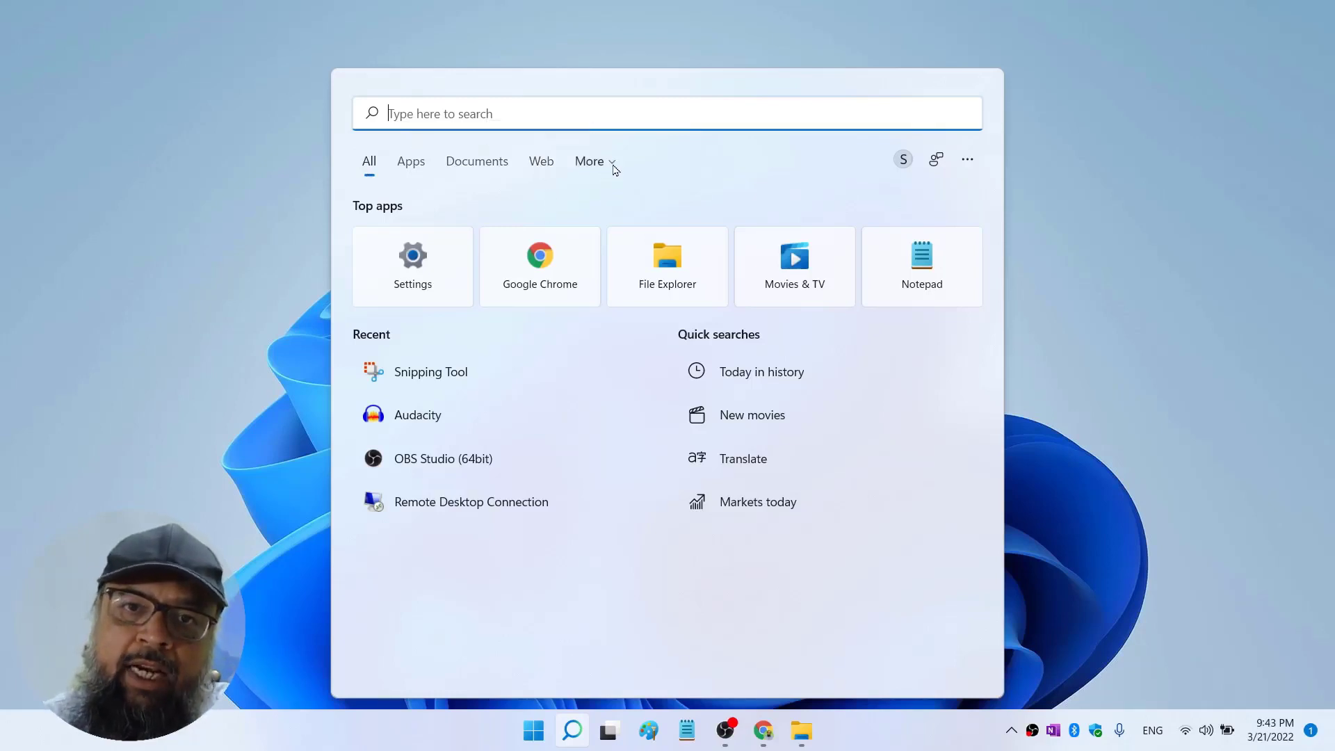
left_click(612, 166)
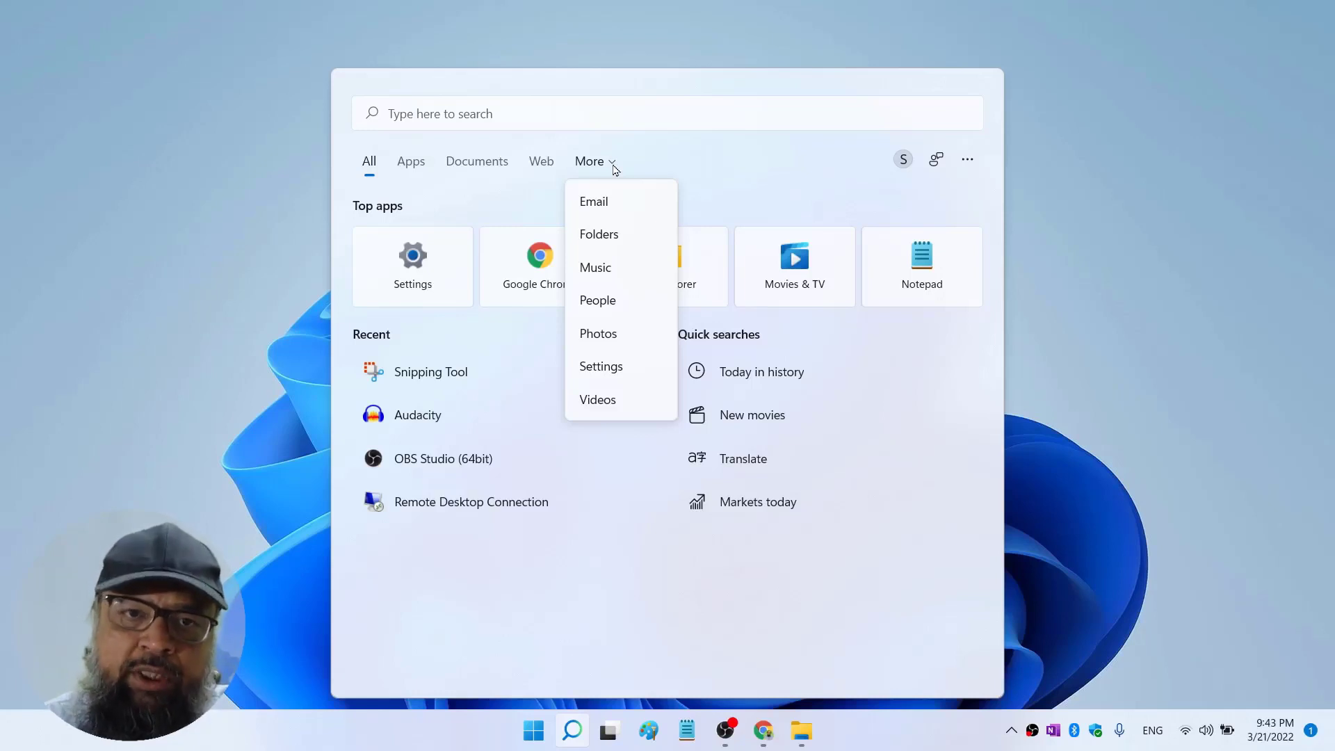
left_click(614, 170)
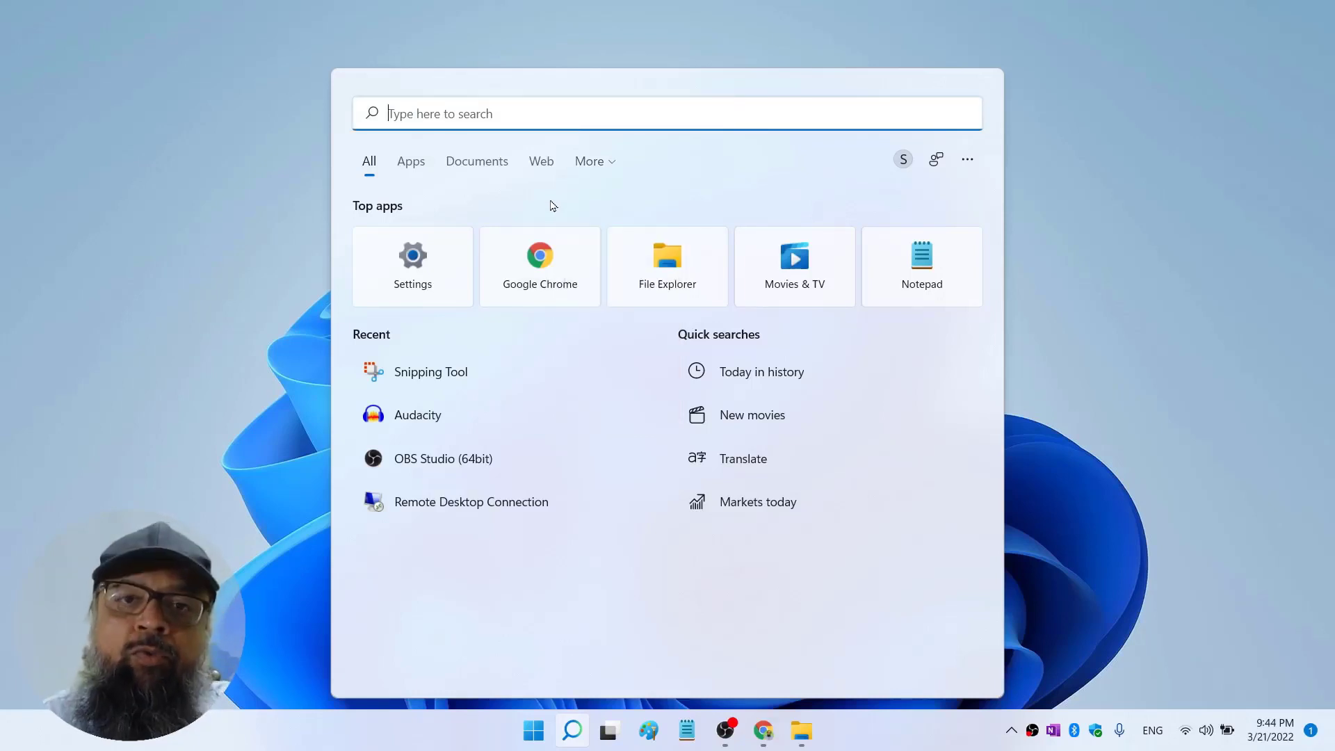
Search documents for 'pdf' and scroll through the results
left_click(478, 163)
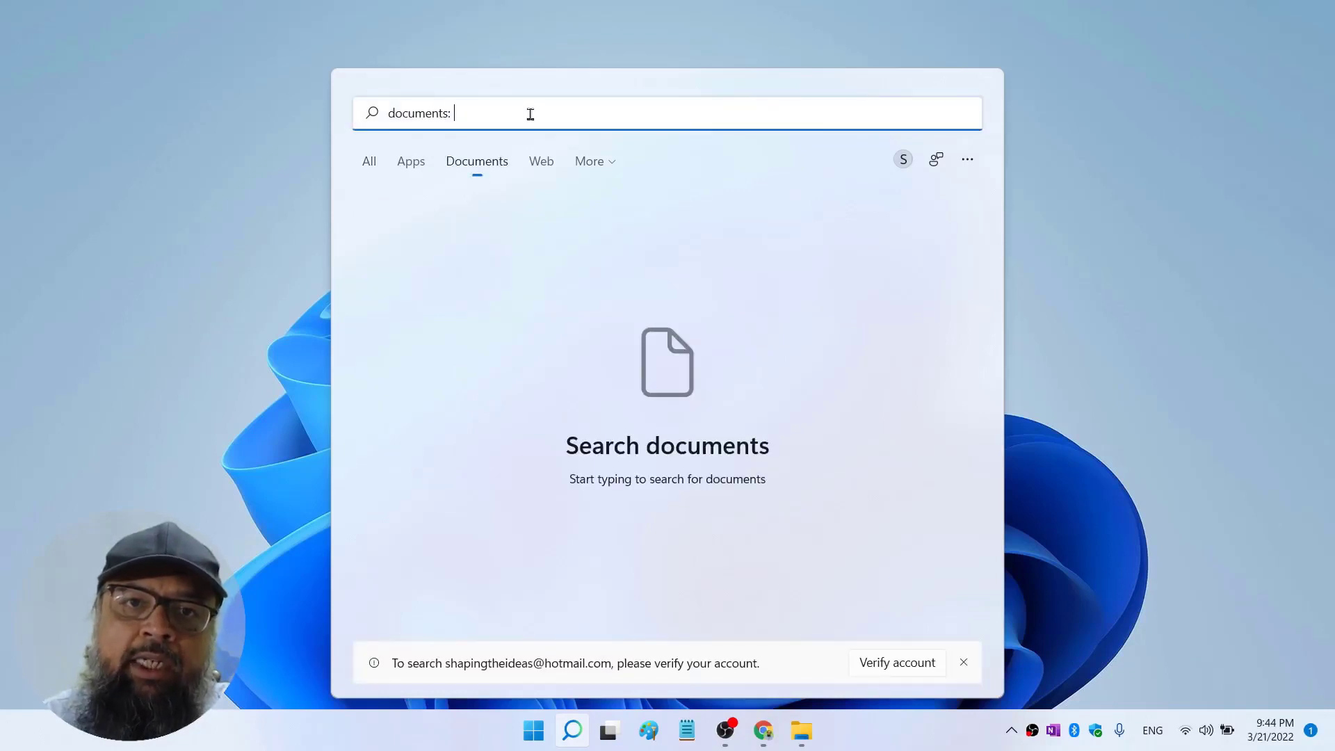
type("pdf")
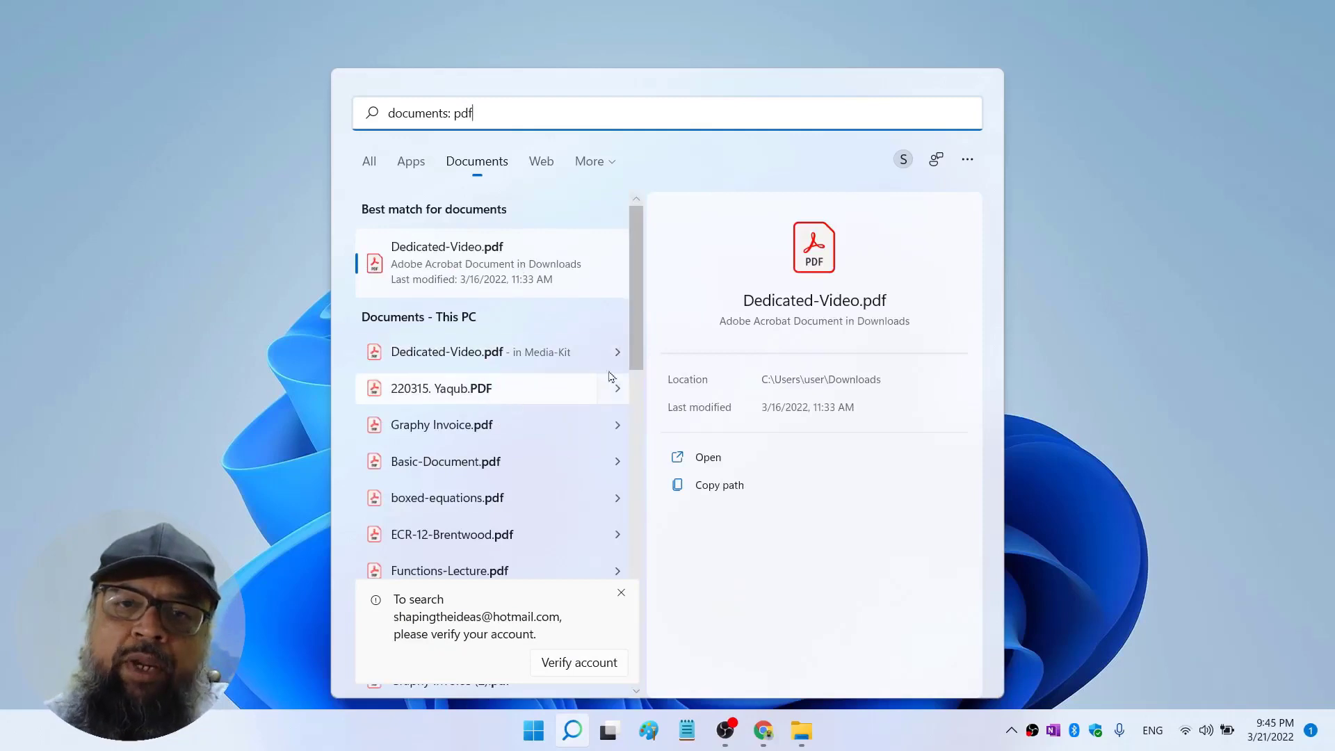
left_click_drag(639, 263, 628, 379)
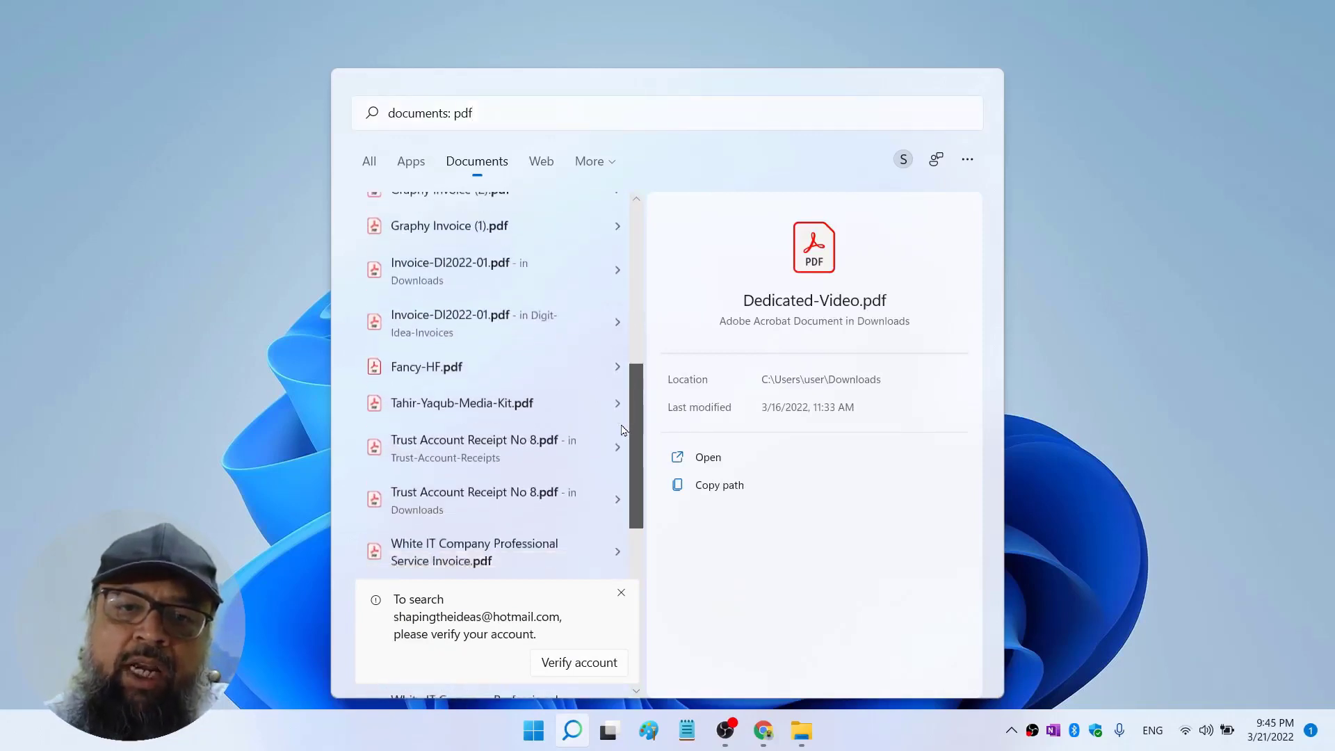
scroll(621, 435, "down", 3)
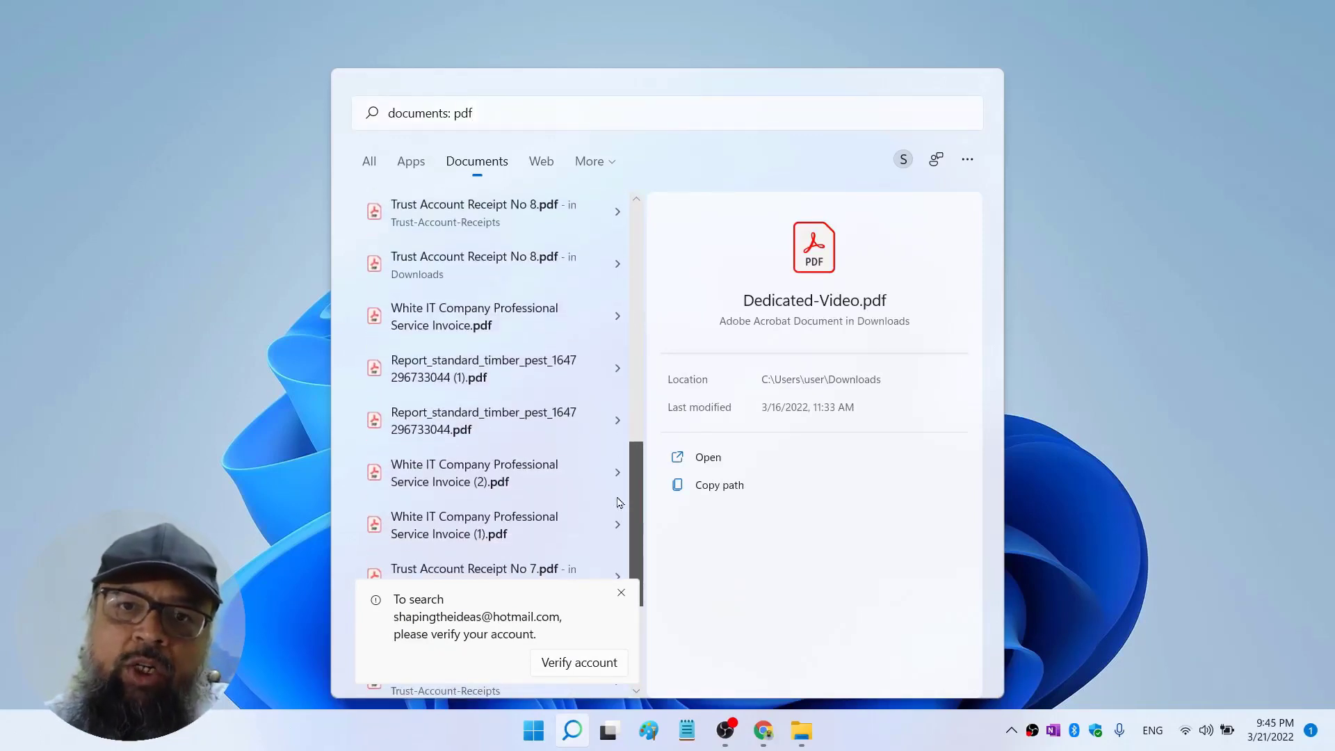
scroll(620, 502, "down", 1)
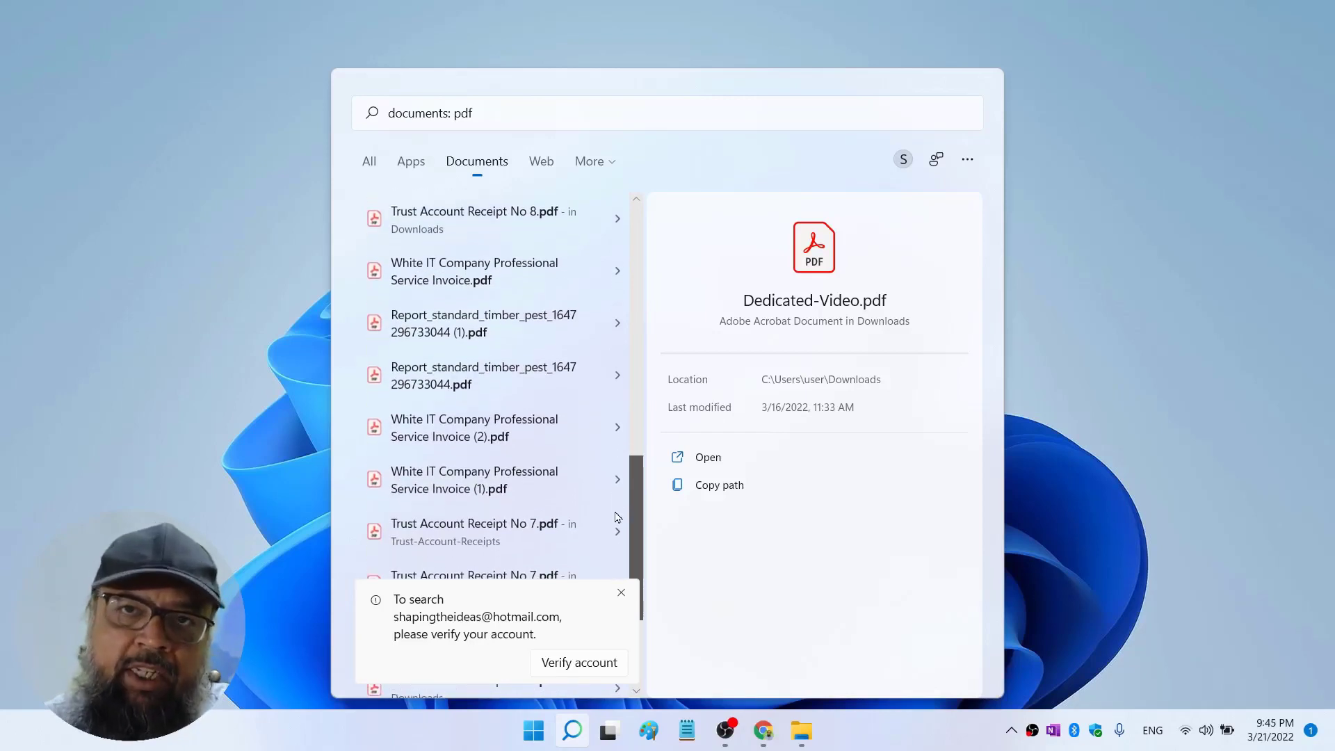
Change the documents search term to 'tex' and browse the .tex files found
left_click(535, 113)
key("BackSpace")
key("BackSpace")
key("BackSpace")
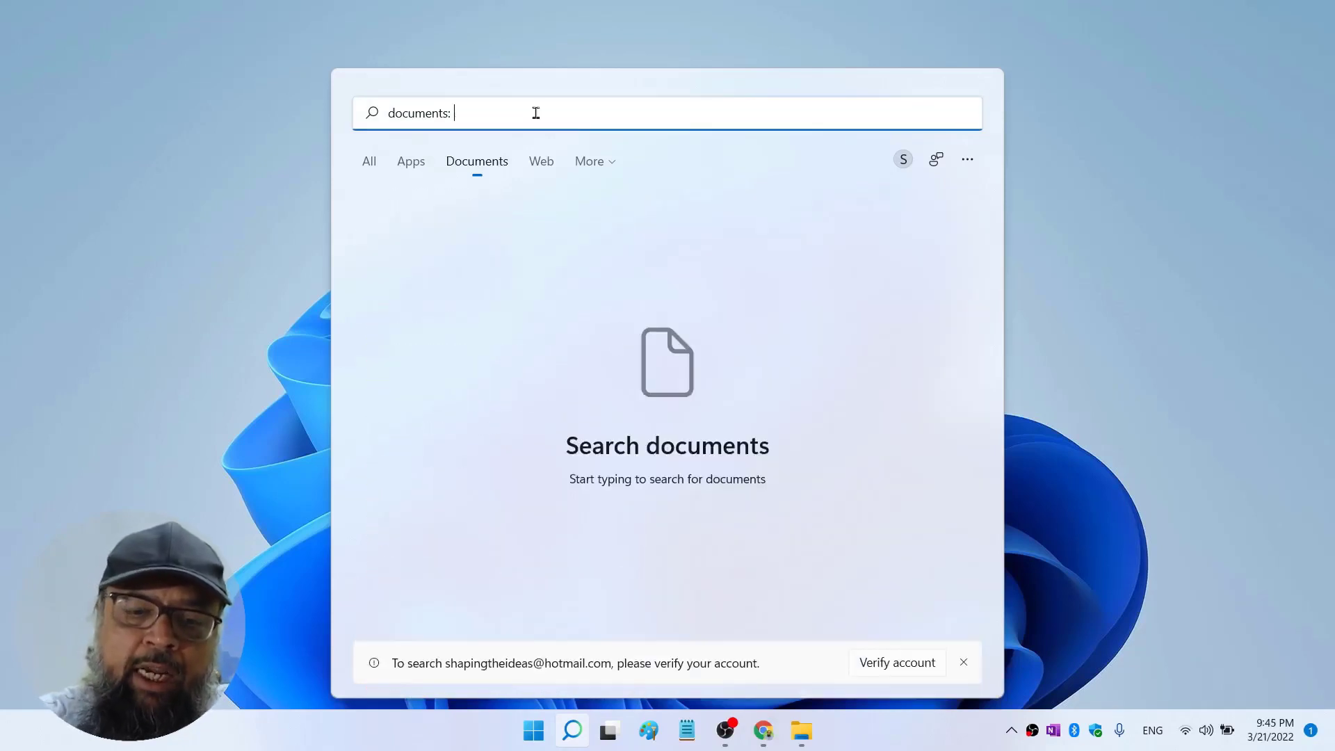
type("tex")
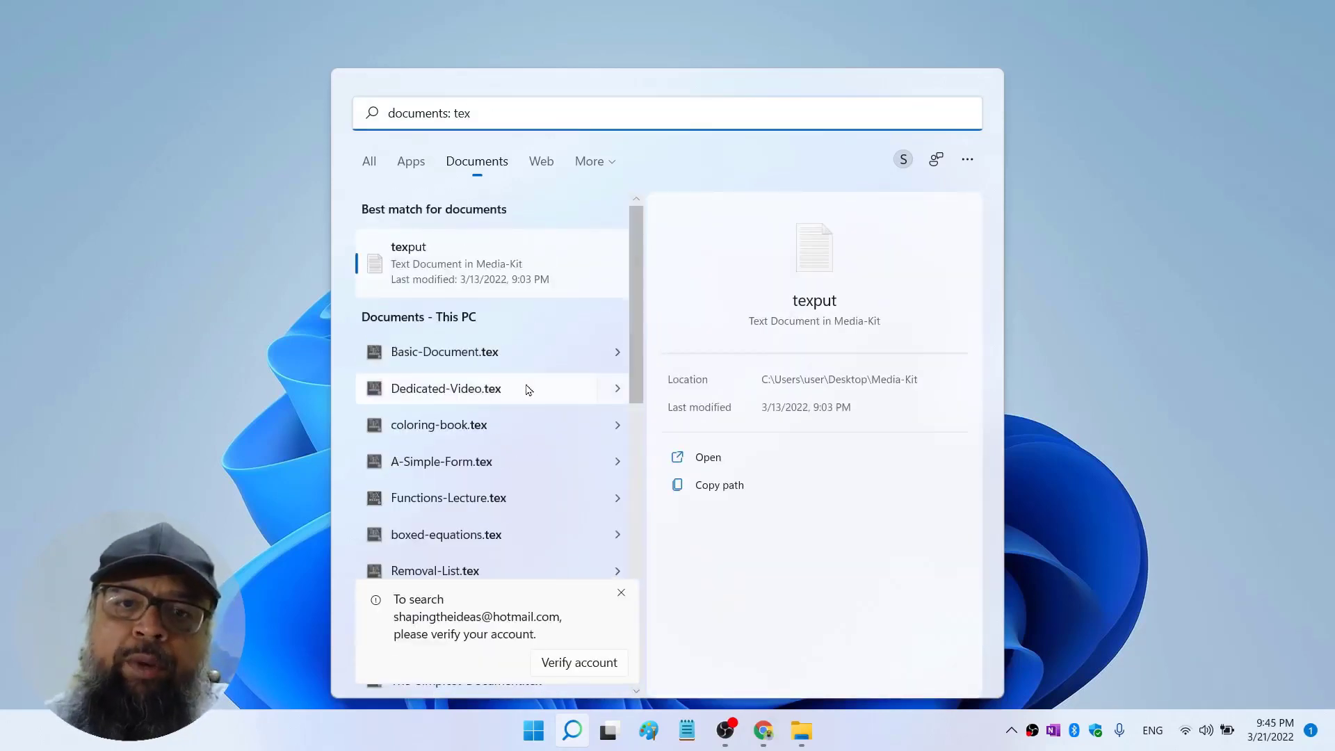
left_click_drag(636, 268, 634, 424)
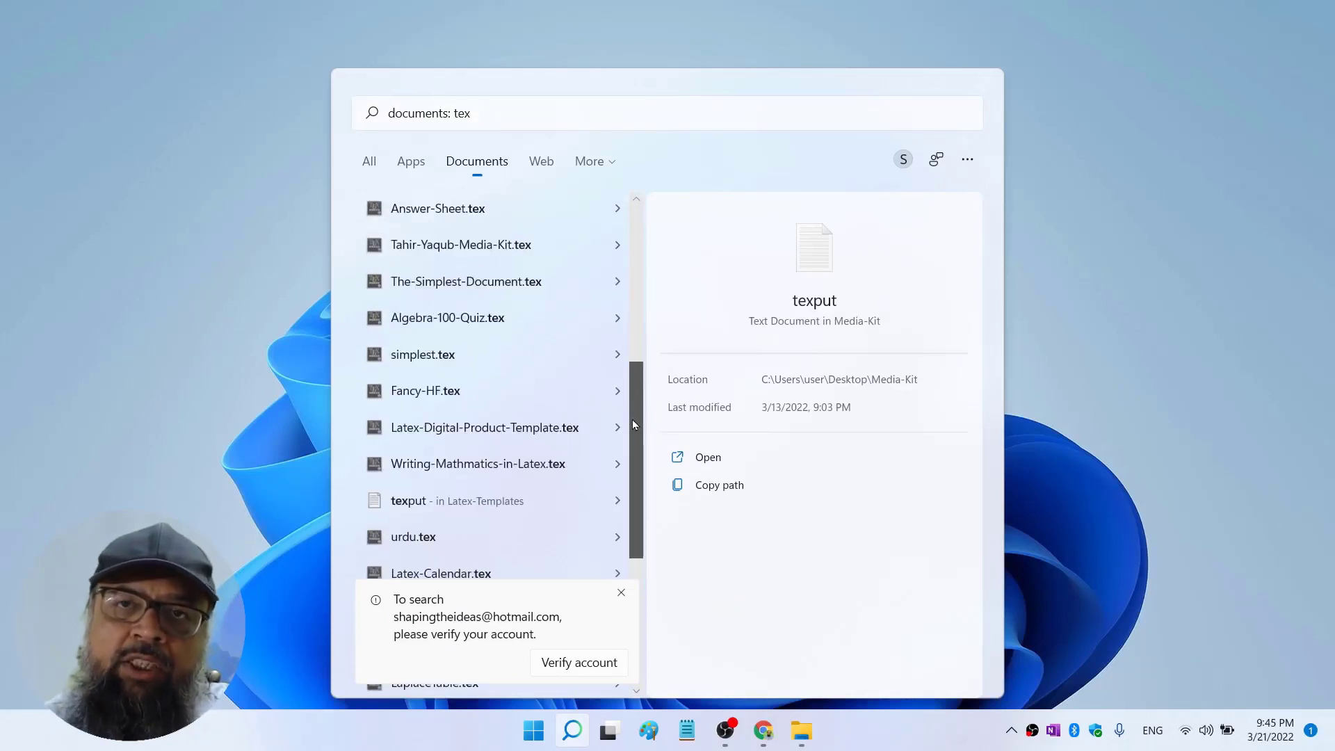
left_click_drag(632, 419, 751, 198)
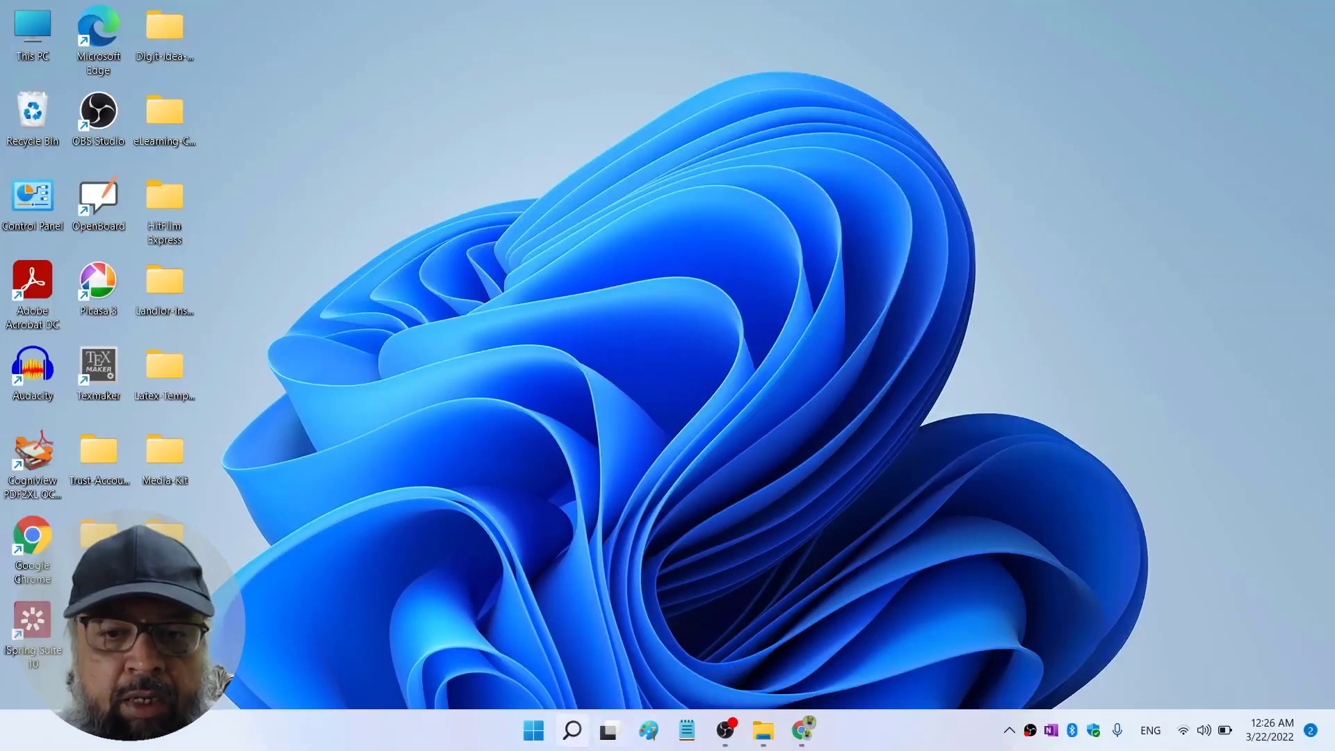
mouse_move(606, 736)
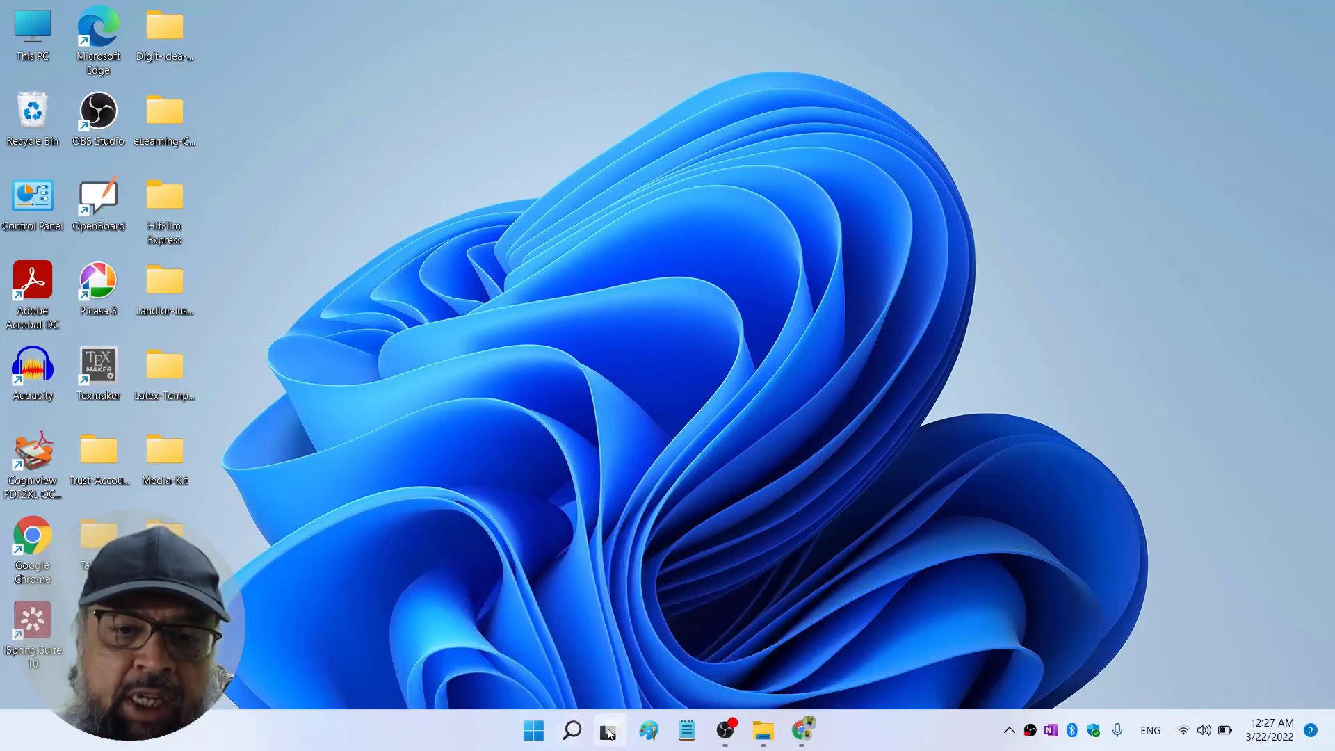
right_click(456, 732)
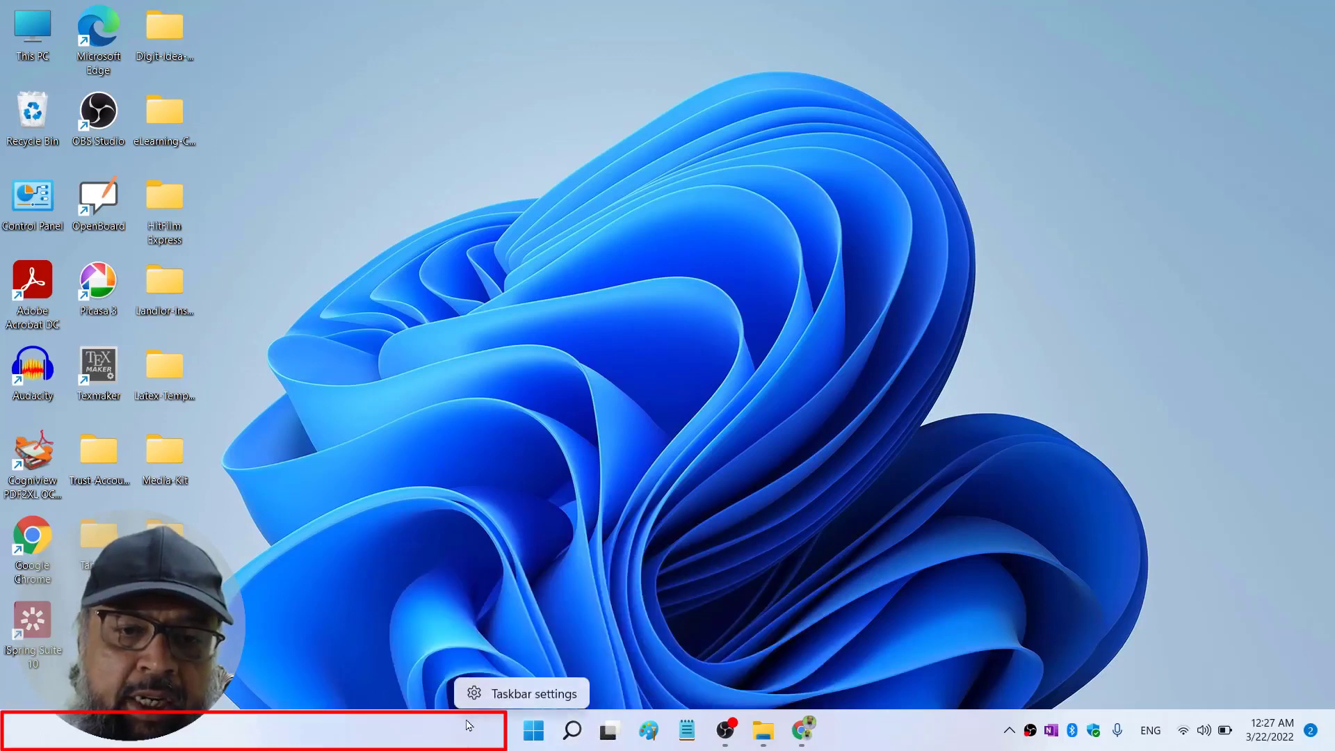
left_click(502, 702)
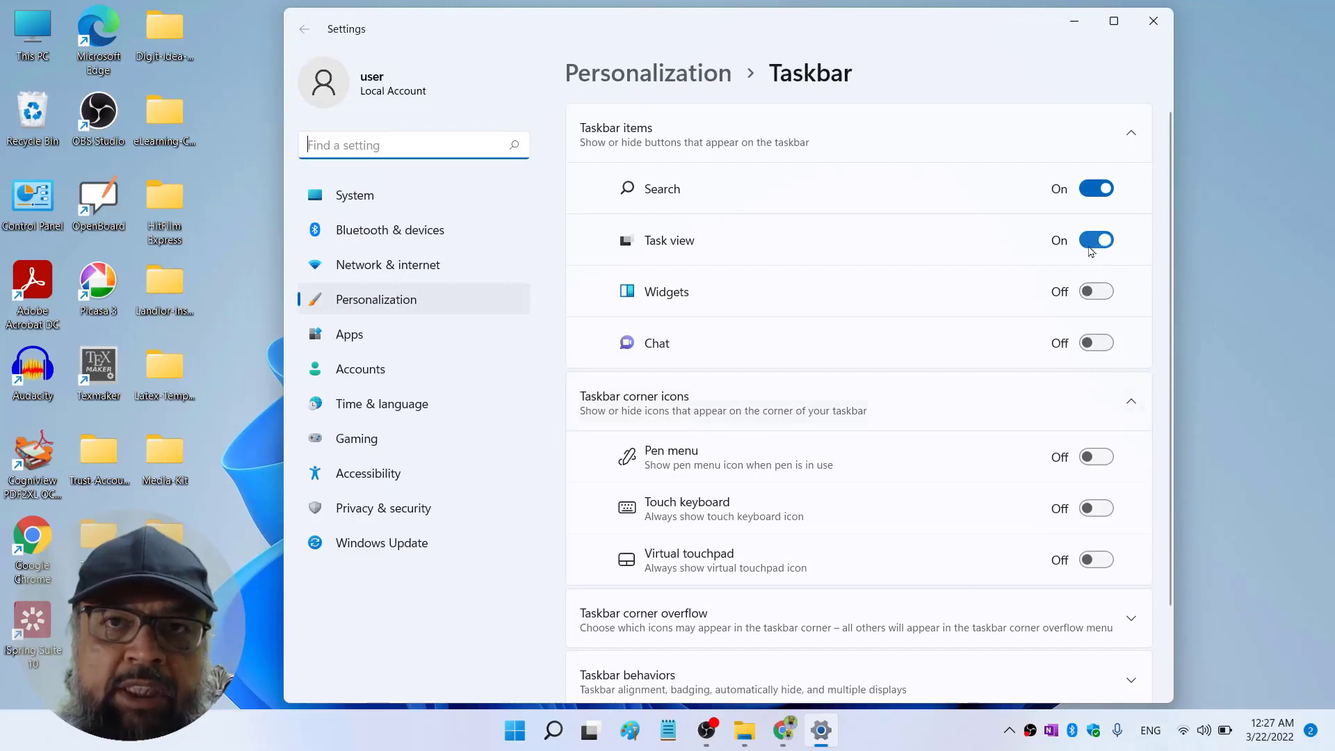
left_click(1153, 21)
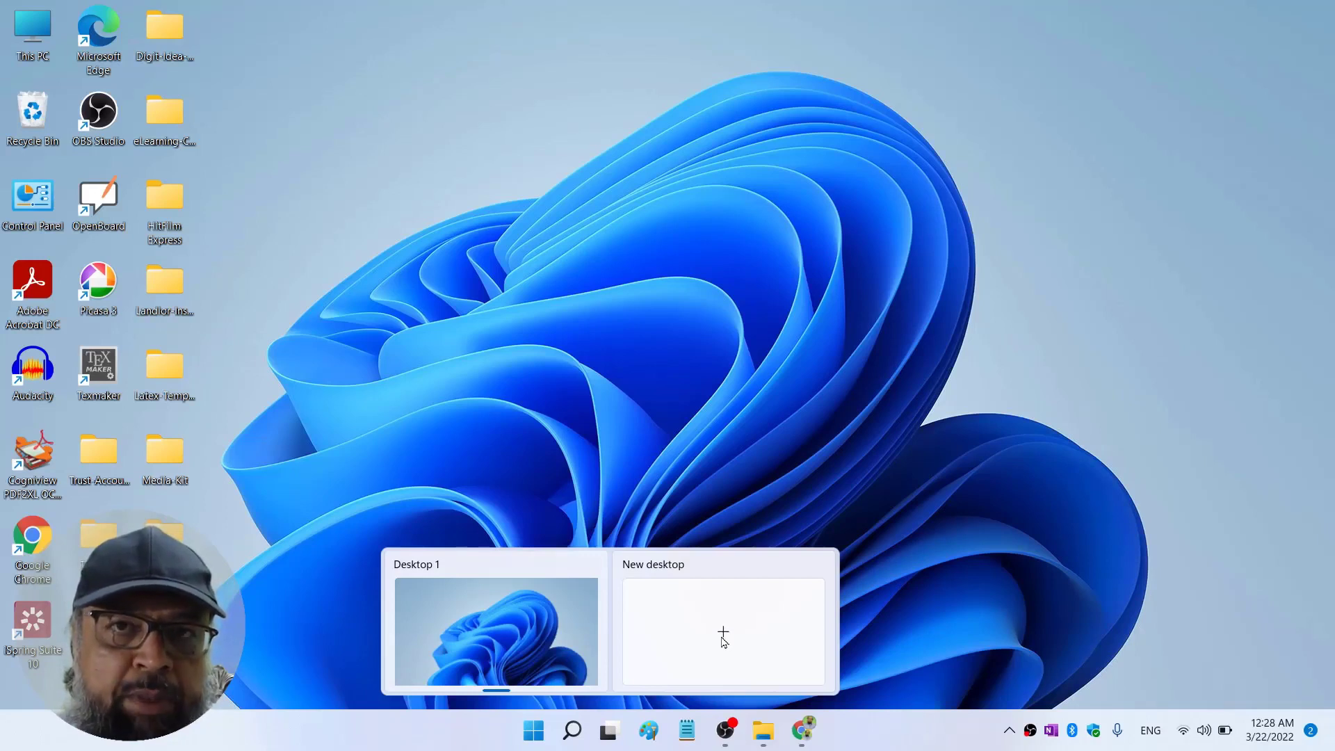
Create a new virtual desktop named Design and rename Desktop 1 to Normal
left_click(723, 638)
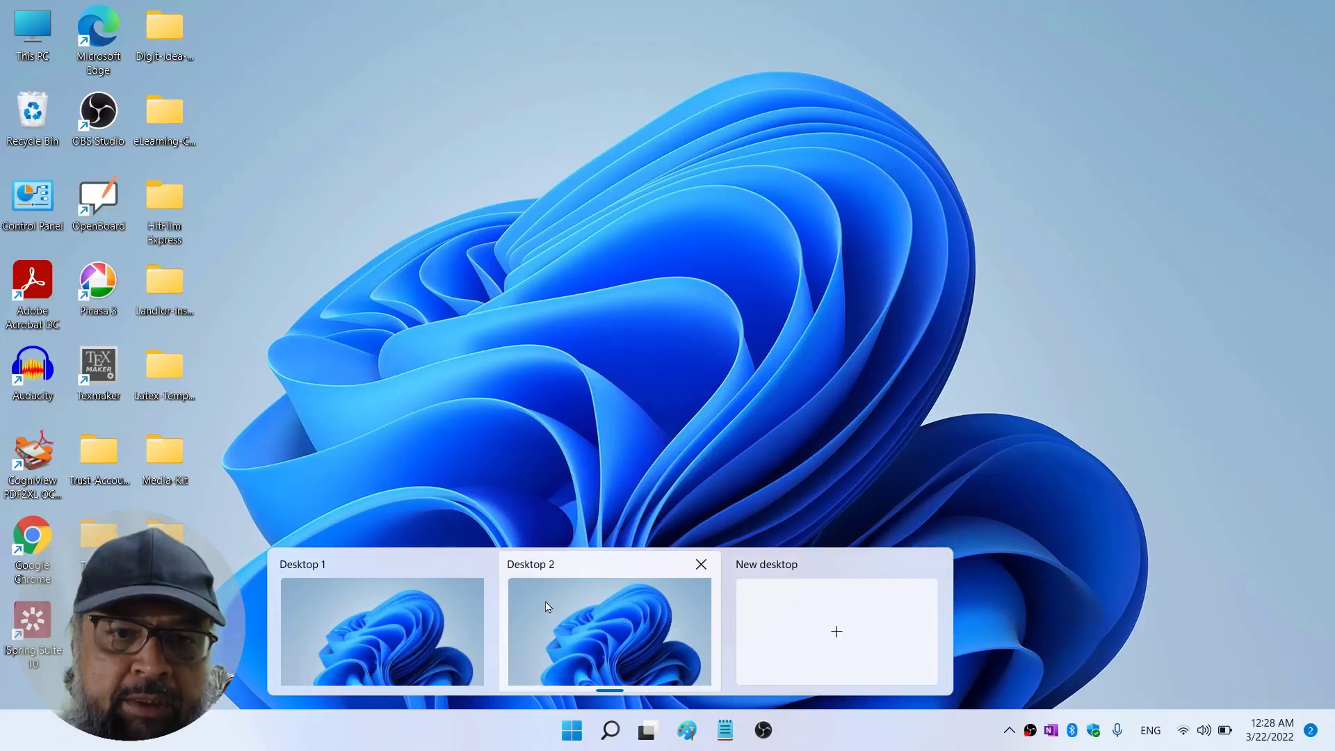
left_click(544, 563)
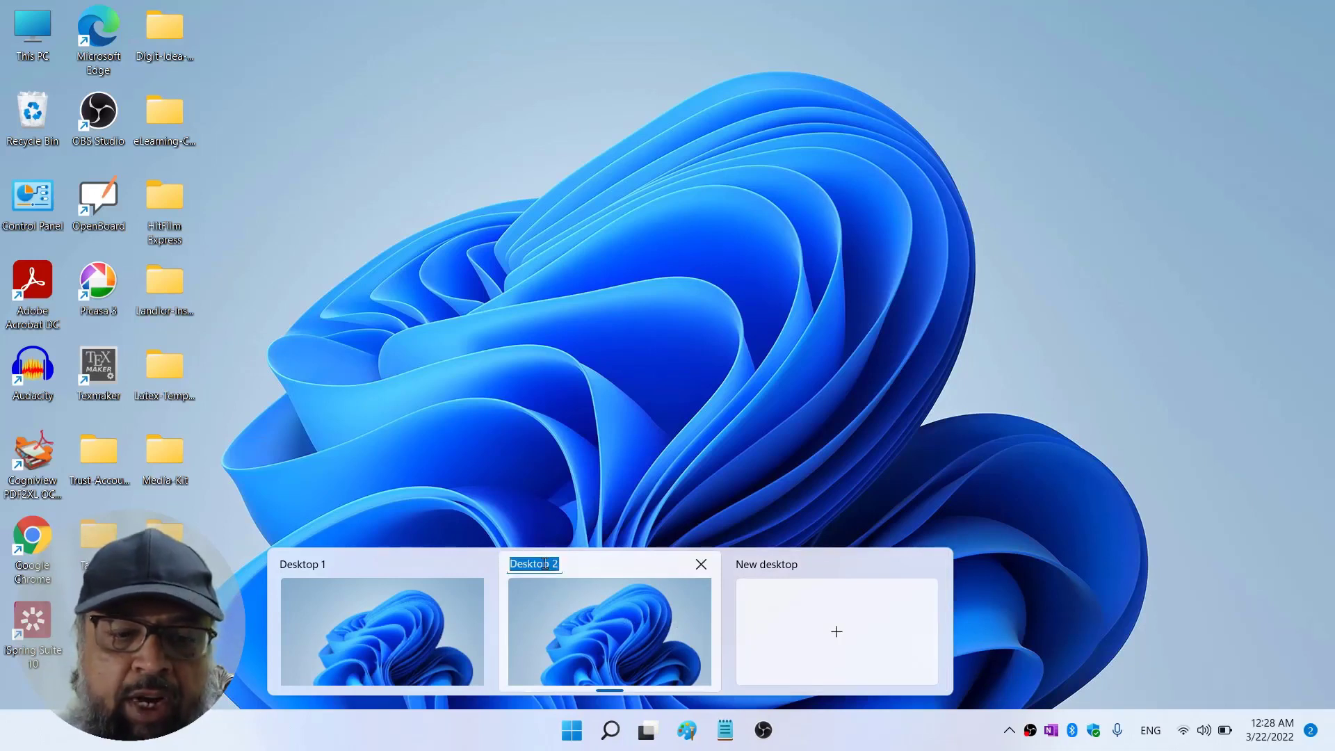
type("Design")
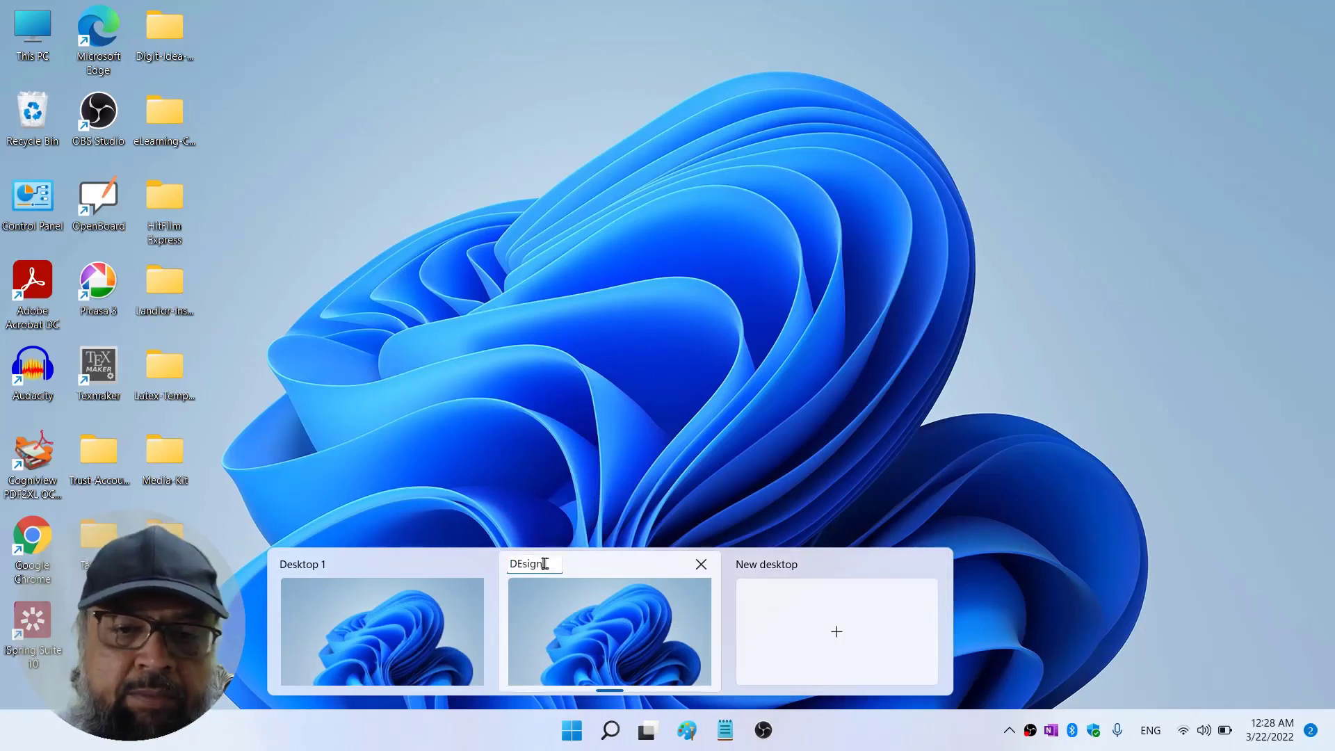
left_click(355, 564)
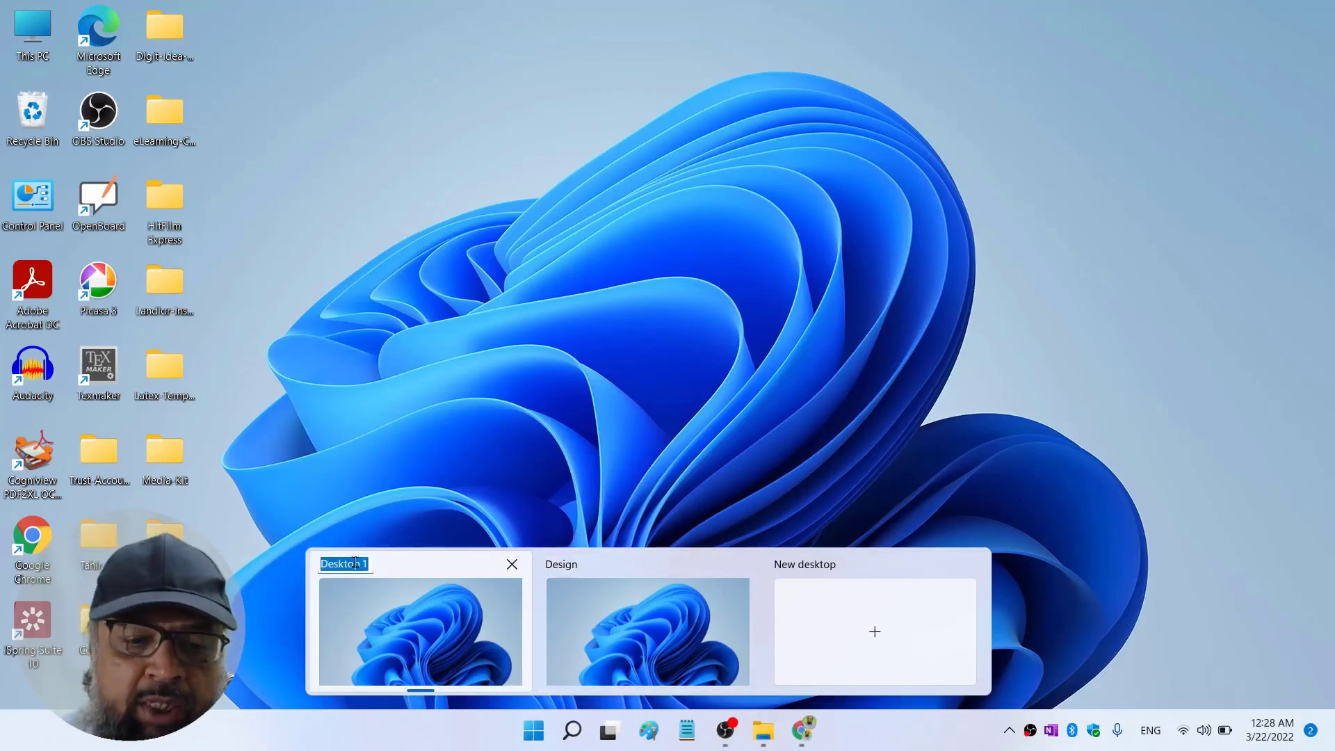
type("Normal")
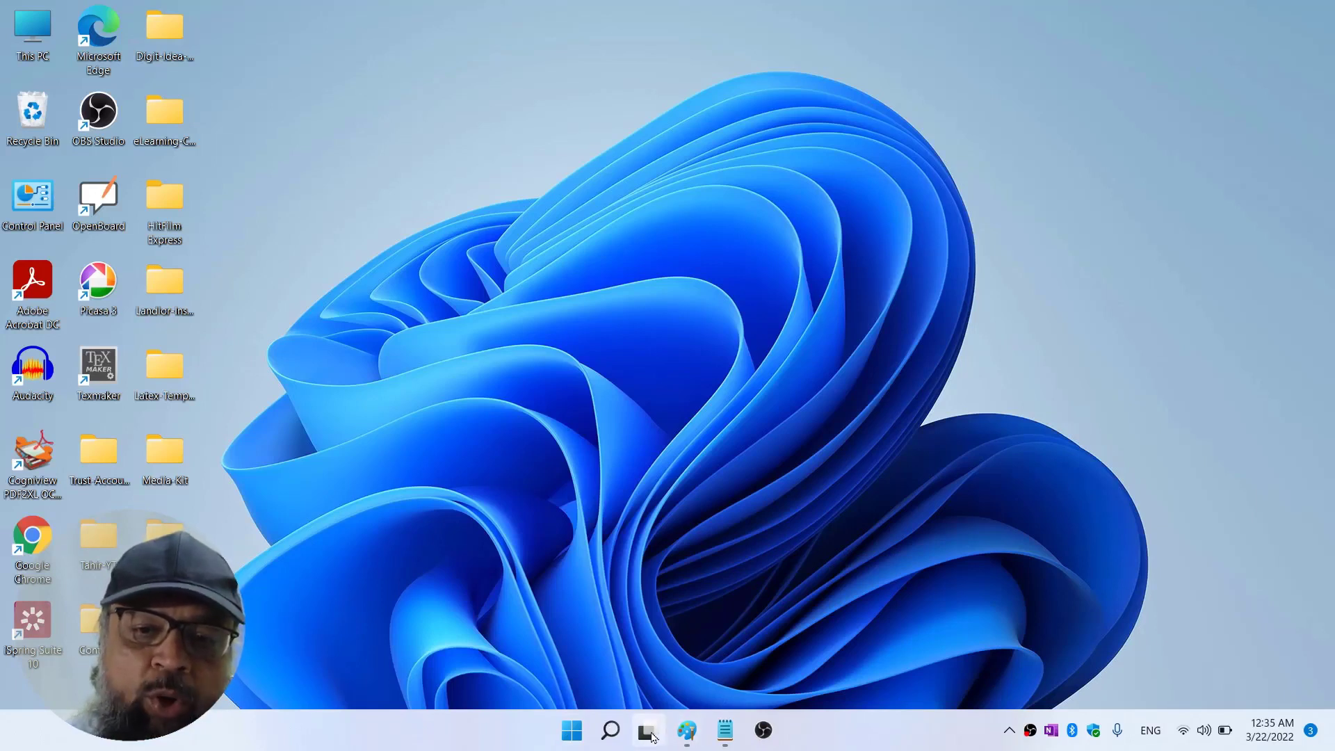
In Task View, drag the Paint window onto the Normal desktop and view that desktop's windows
mouse_move(653, 736)
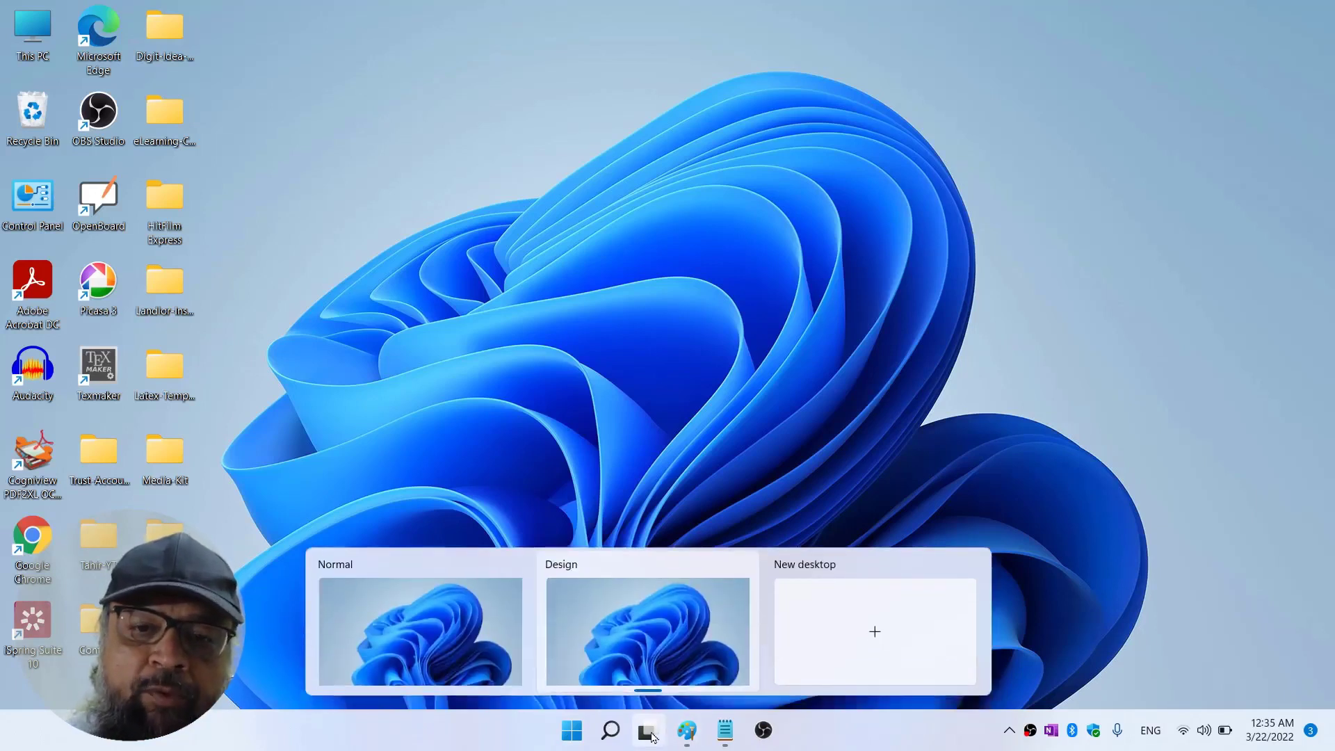
left_click(652, 736)
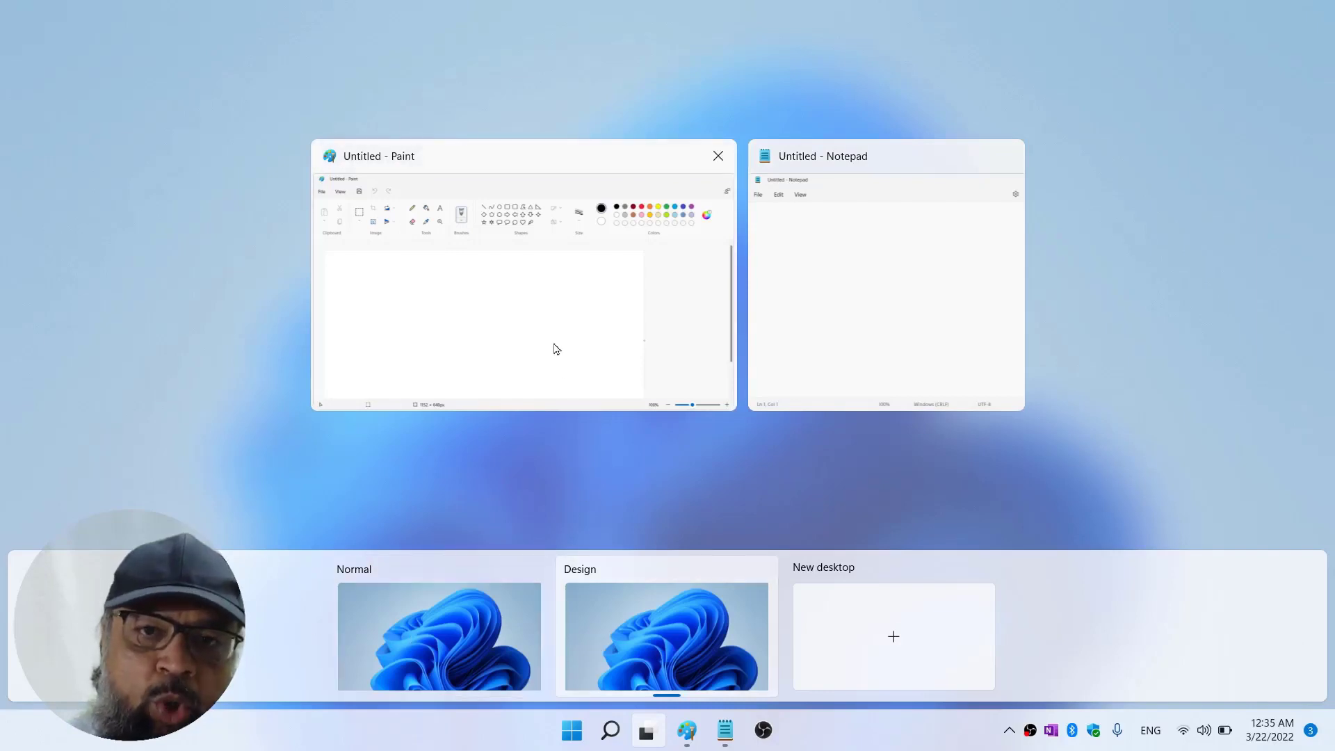
left_click_drag(551, 313, 459, 658)
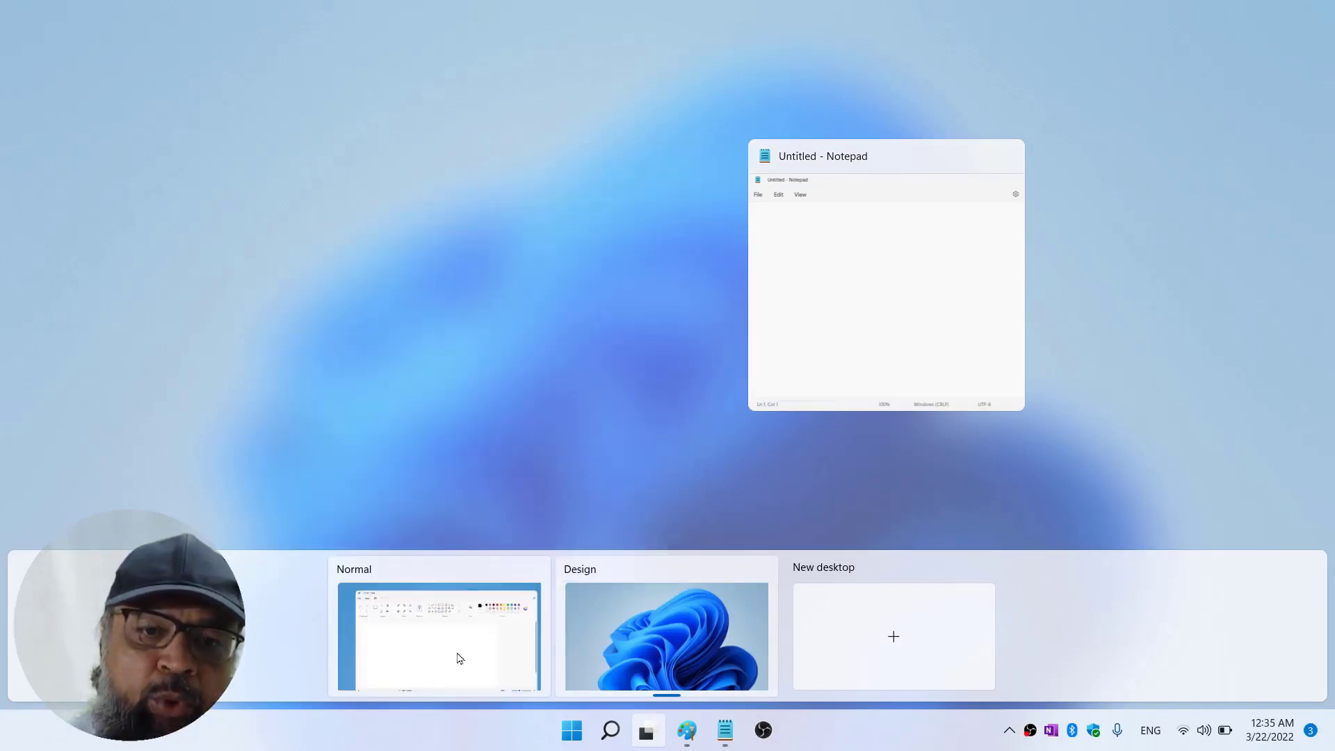
left_click(459, 658)
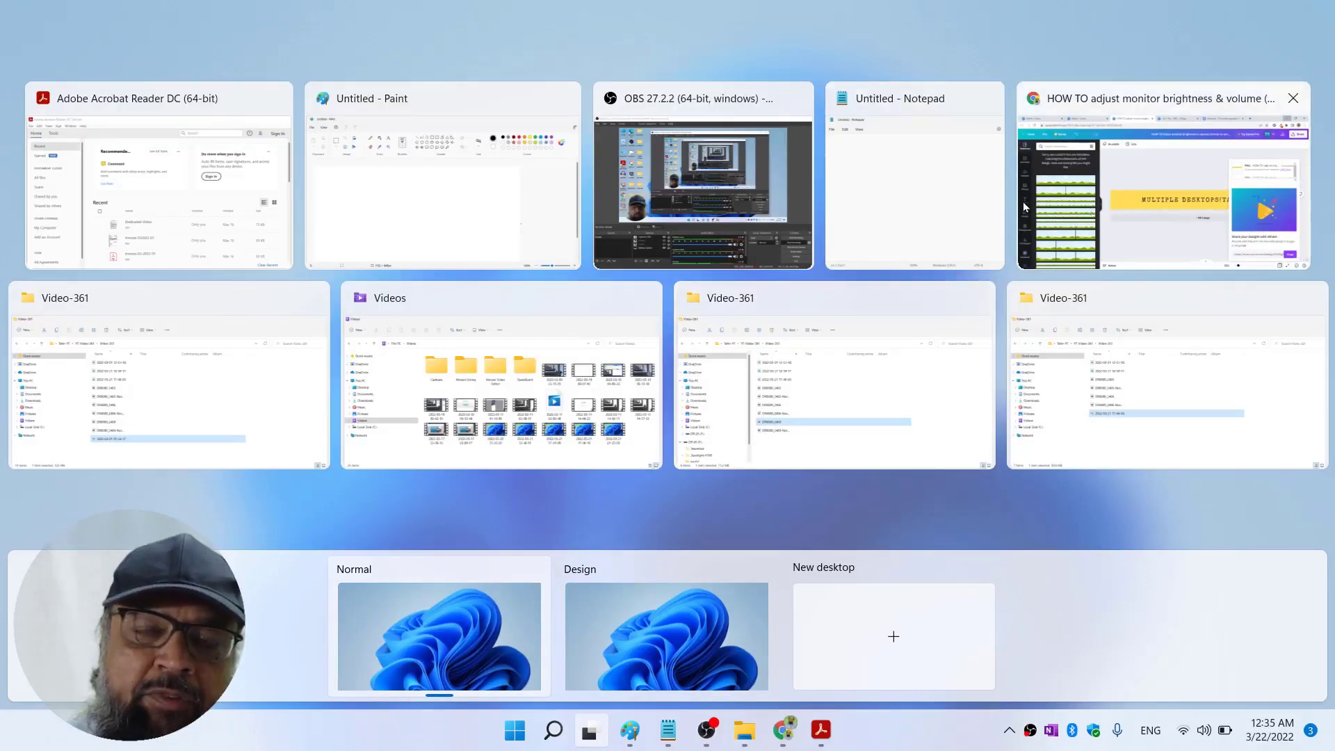
Move the Paint and Acrobat Reader windows onto the Design desktop
left_click(450, 207)
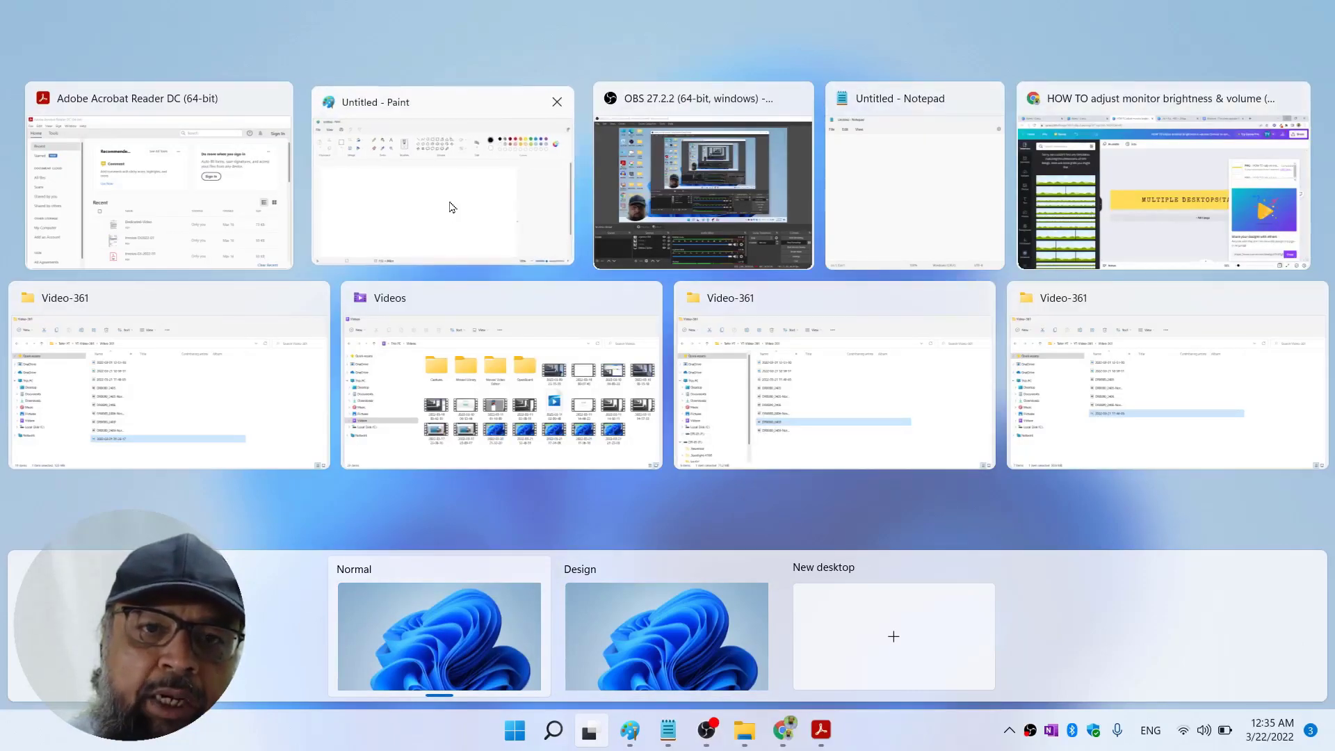
mouse_move(449, 206)
left_mouse_down()
mouse_move(494, 250)
mouse_move(678, 666)
left_mouse_up()
left_click_drag(393, 190, 663, 622)
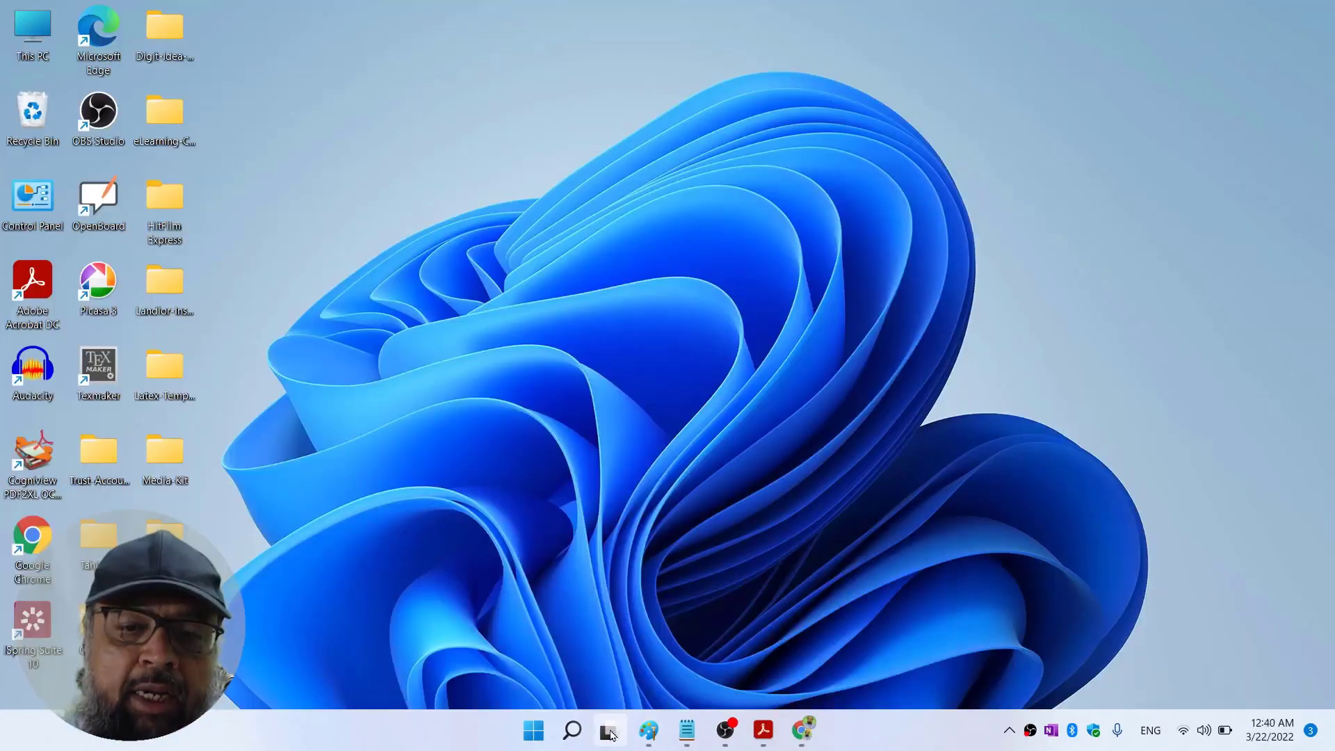
Switch left, right, then left again between desktops with Ctrl+Win+Arrow, ending on Normal with File Explorer
mouse_move(606, 732)
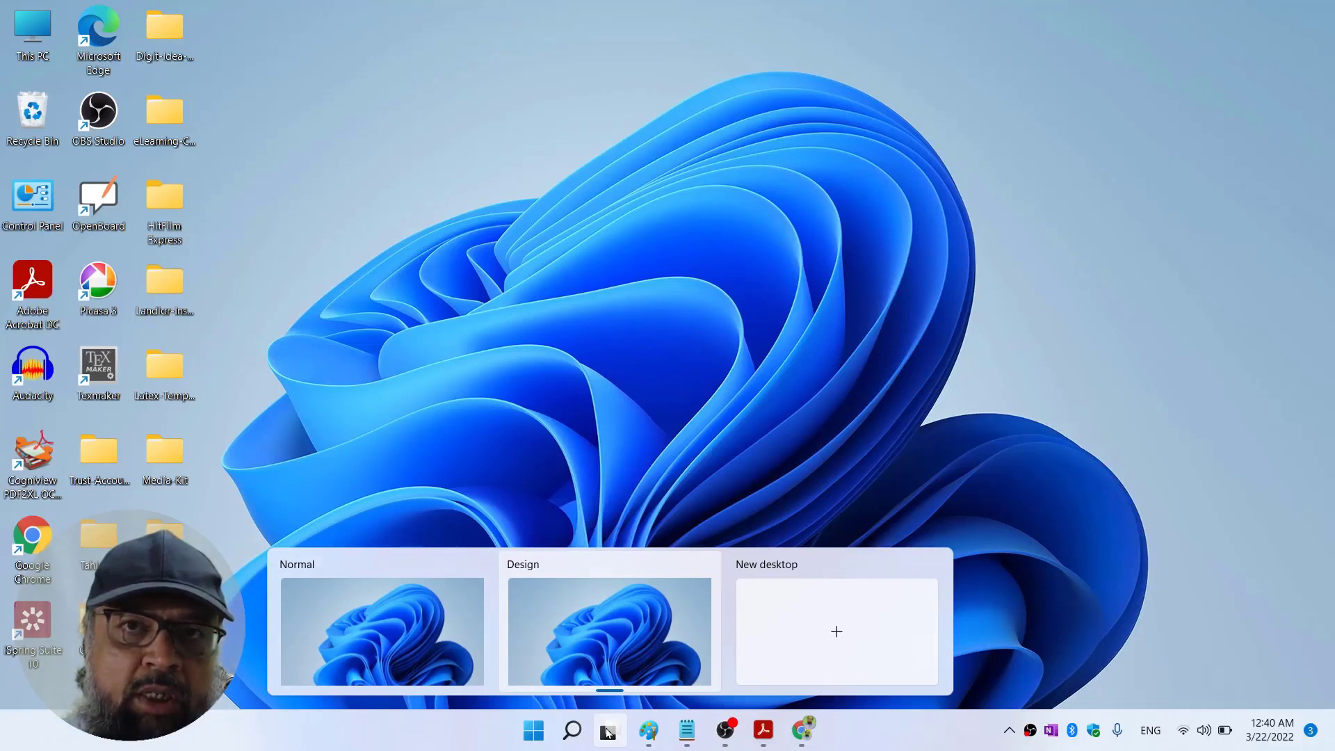
key("ctrl+super+Left")
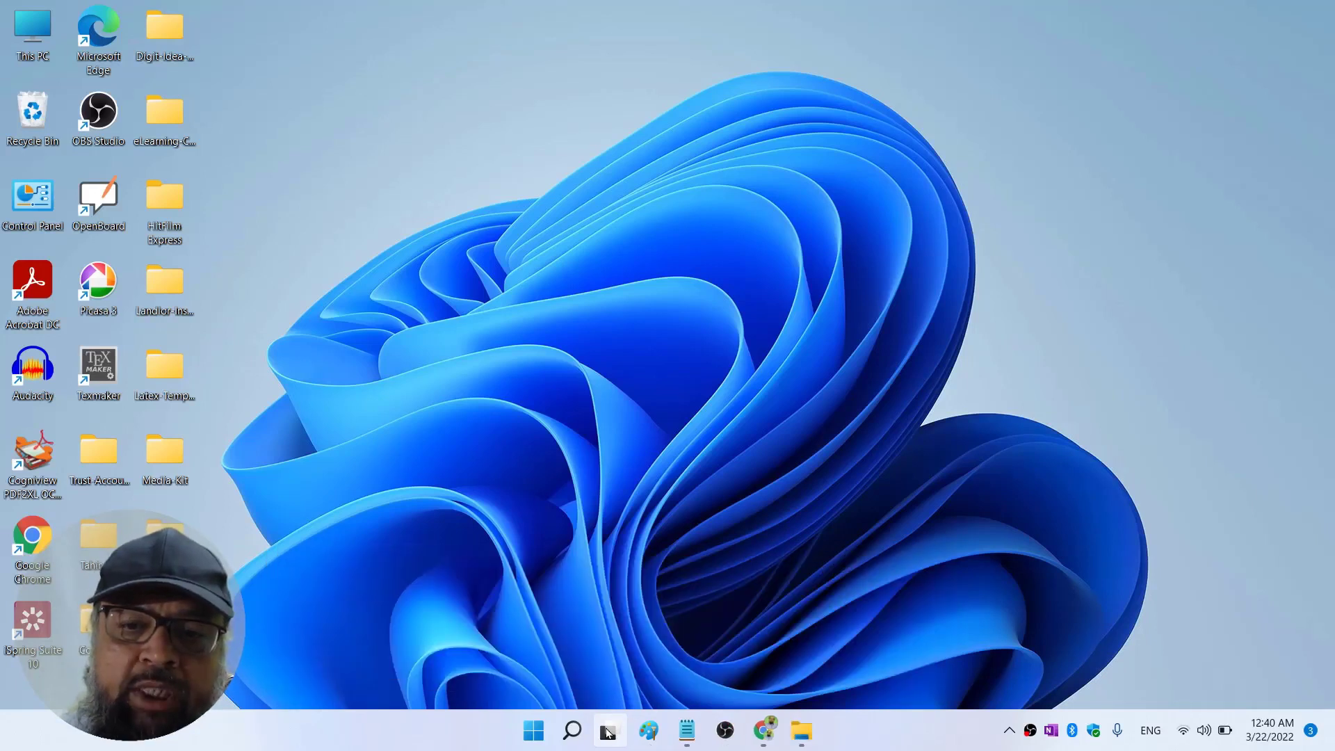
key("ctrl+super+Right")
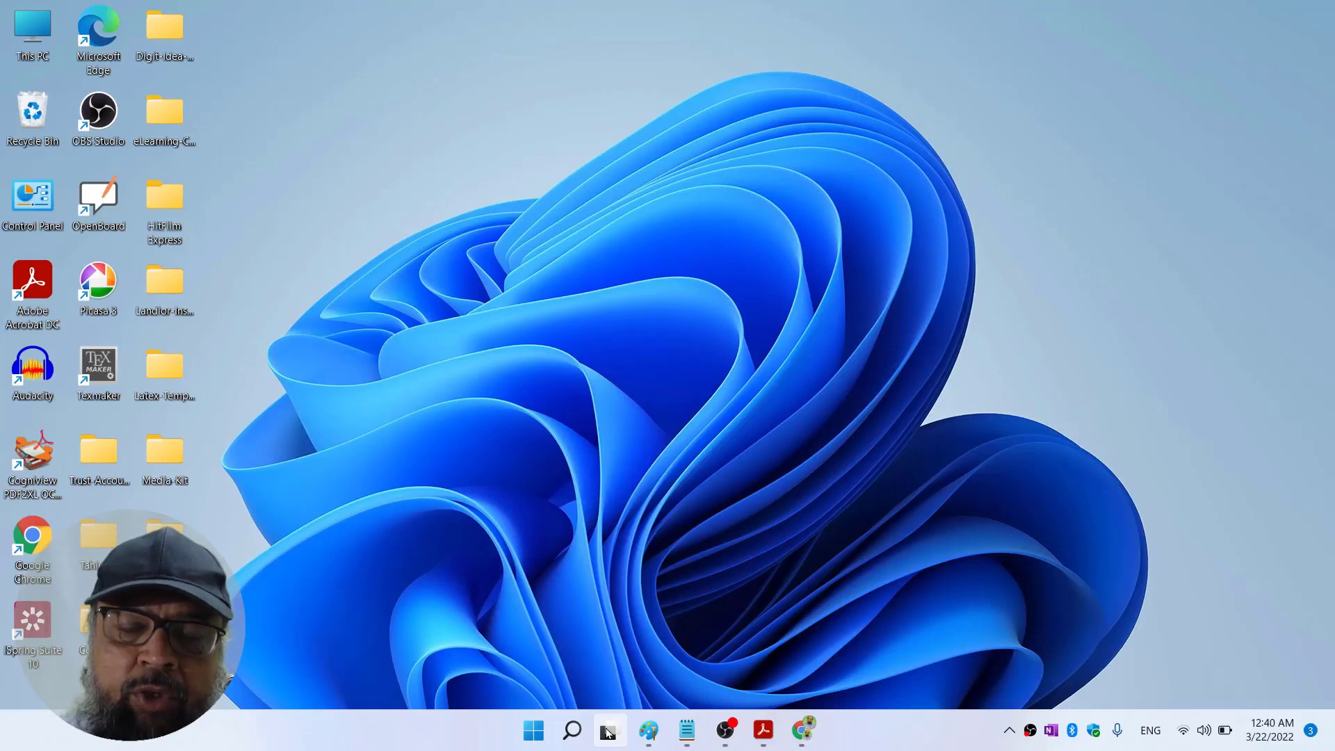
key("ctrl+super+Left")
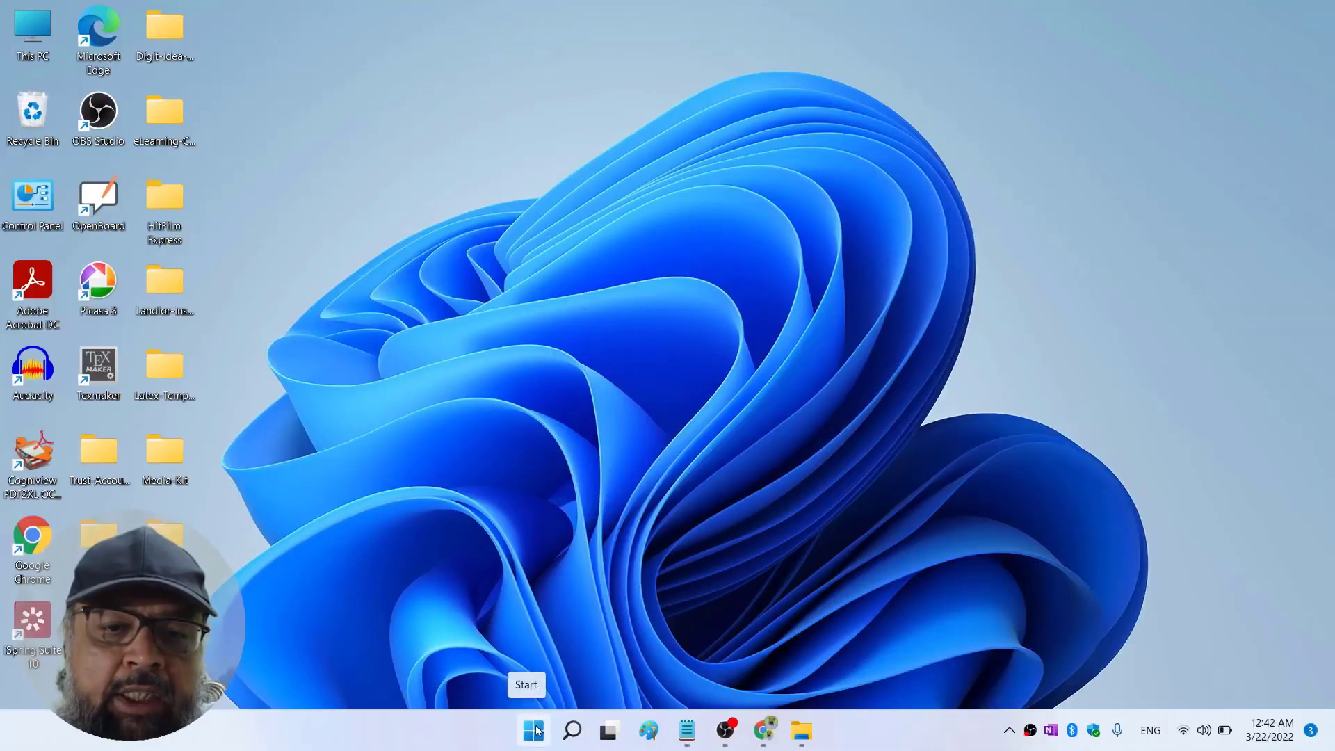
Open Settings from the Start right-click menu and go to the Windows Update page
right_click(536, 730)
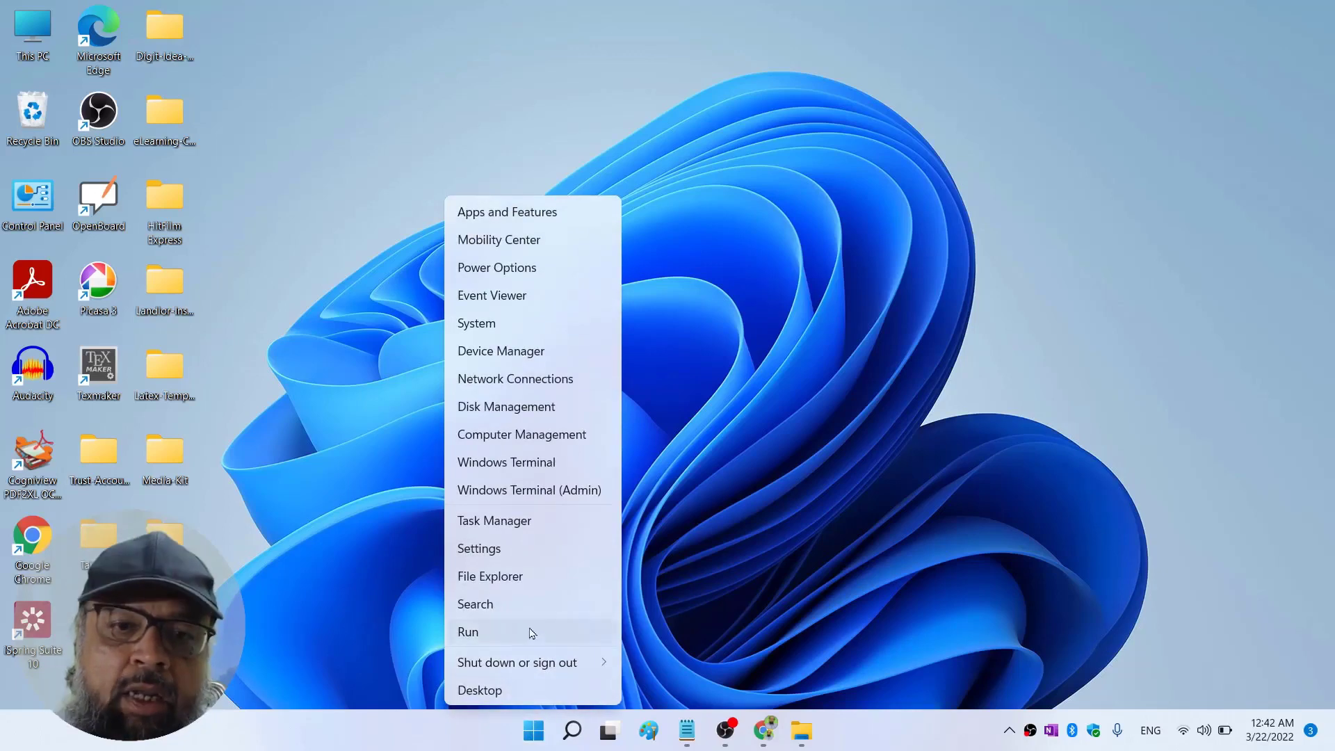
left_click(474, 556)
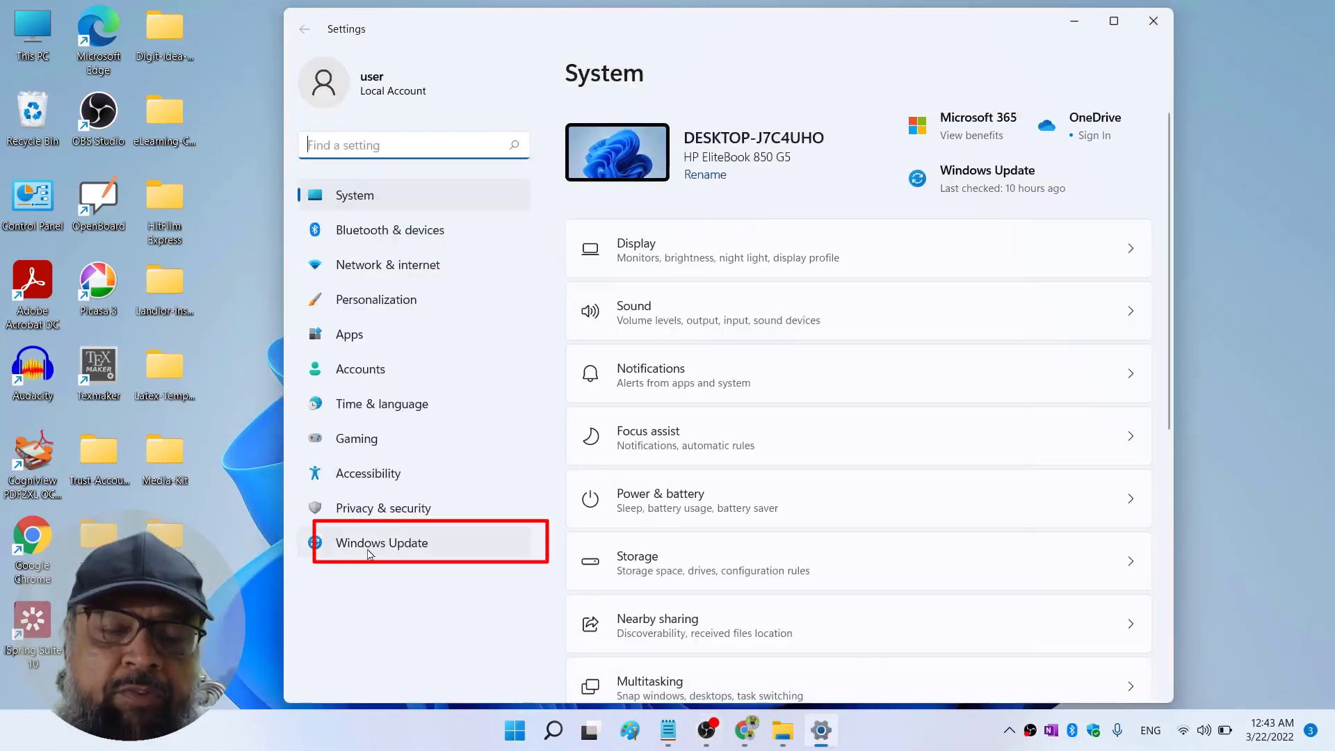
left_click(368, 549)
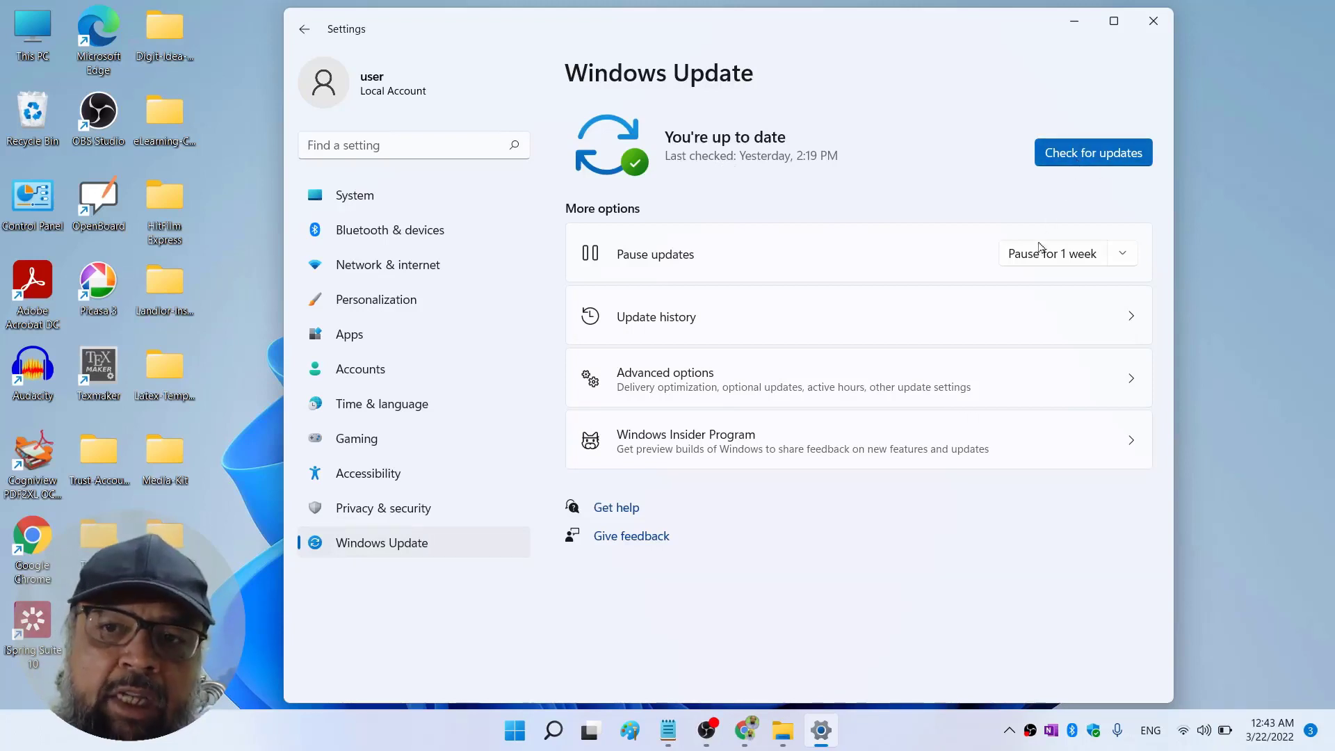
Open Windows Update's Advanced options, showing active hours 11:00 AM to 2:00 AM
left_click(720, 378)
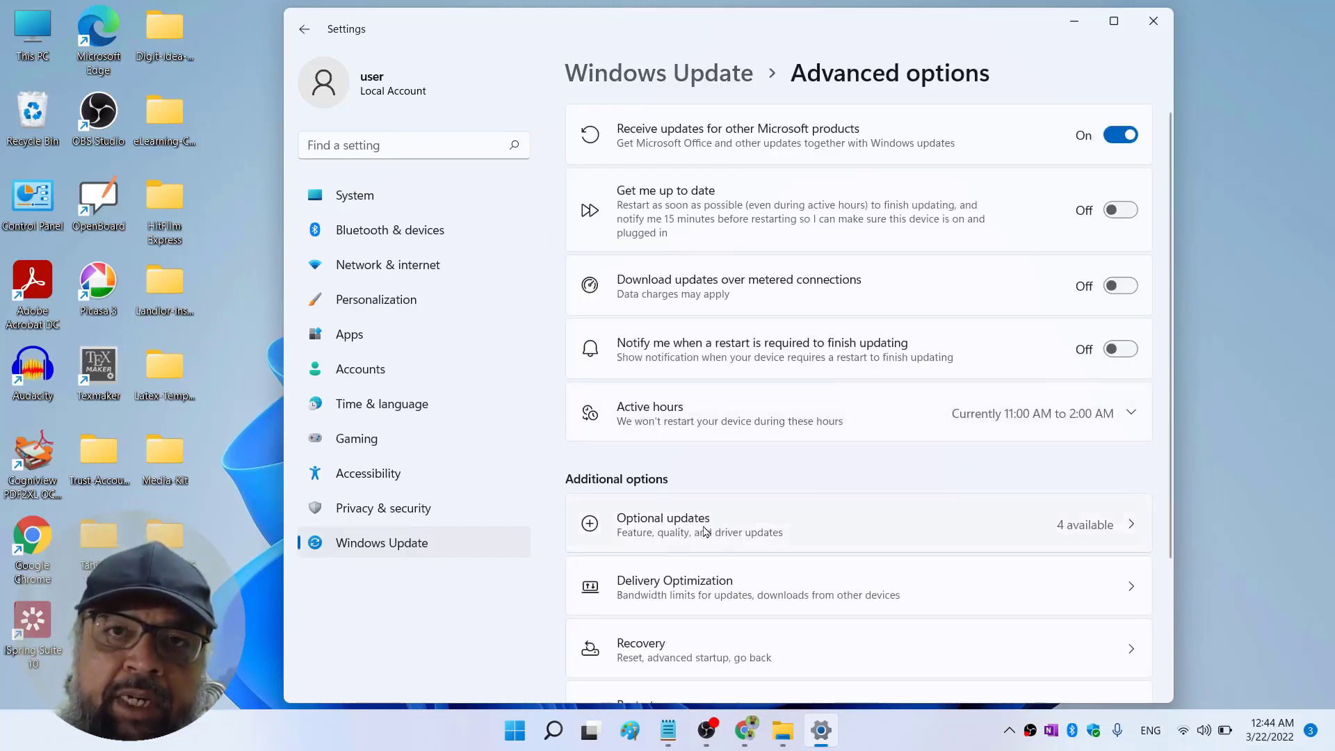
scroll(908, 469, "down", 3)
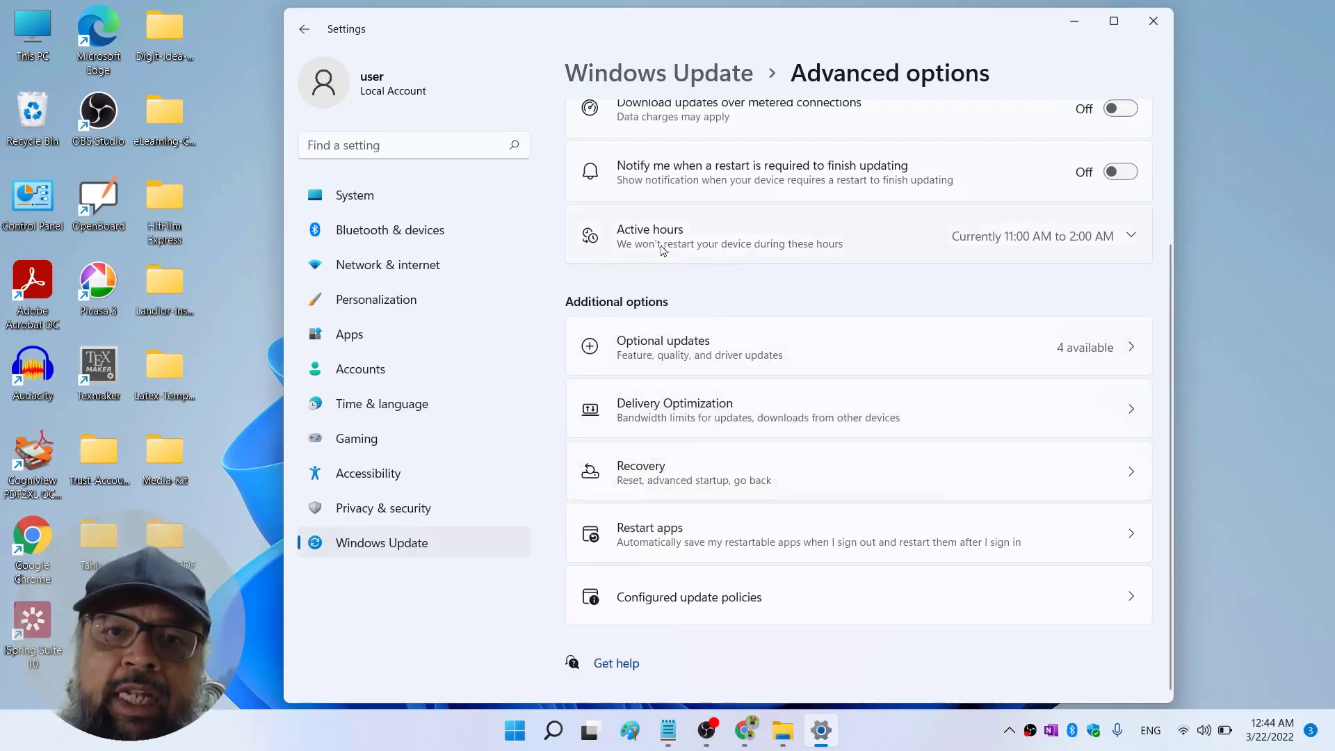